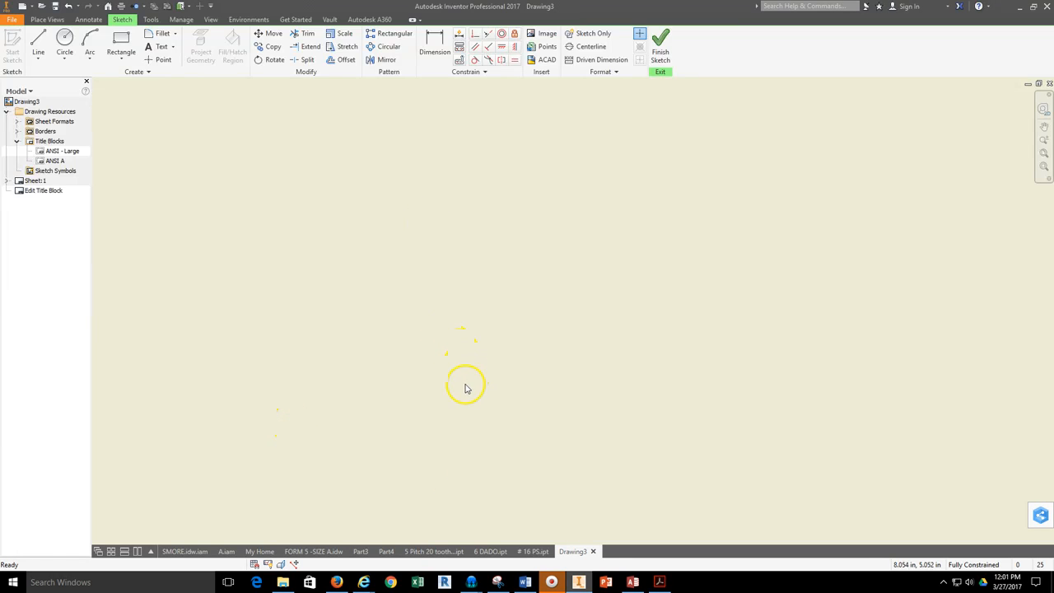
# Consult the Form 5 title block reference in the browser and draw a 4.5 in horizontal line in Inventor as the top edge
pyautogui.click(337, 582)
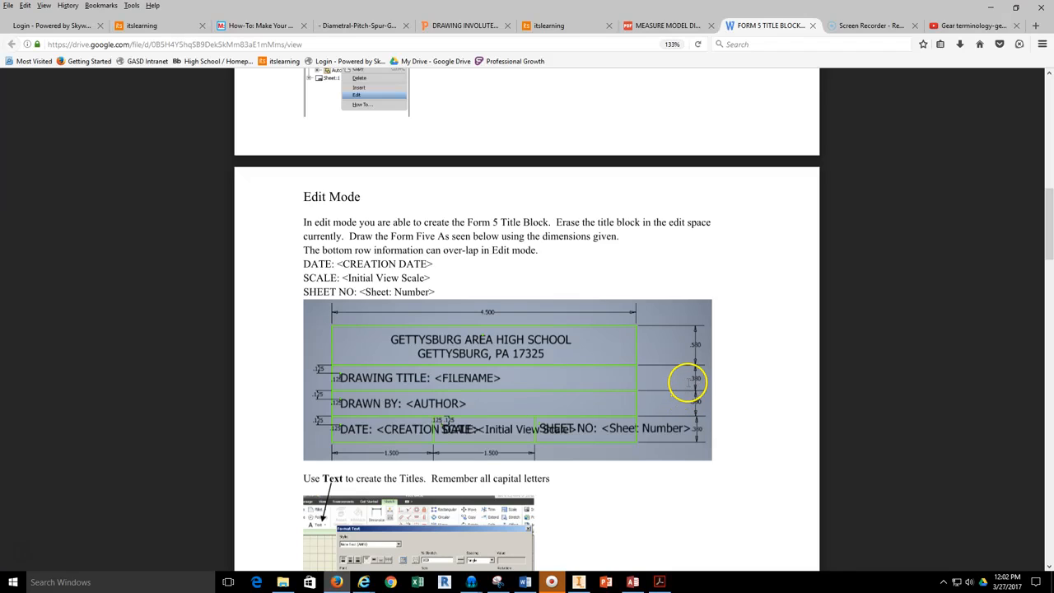
pyautogui.click(580, 583)
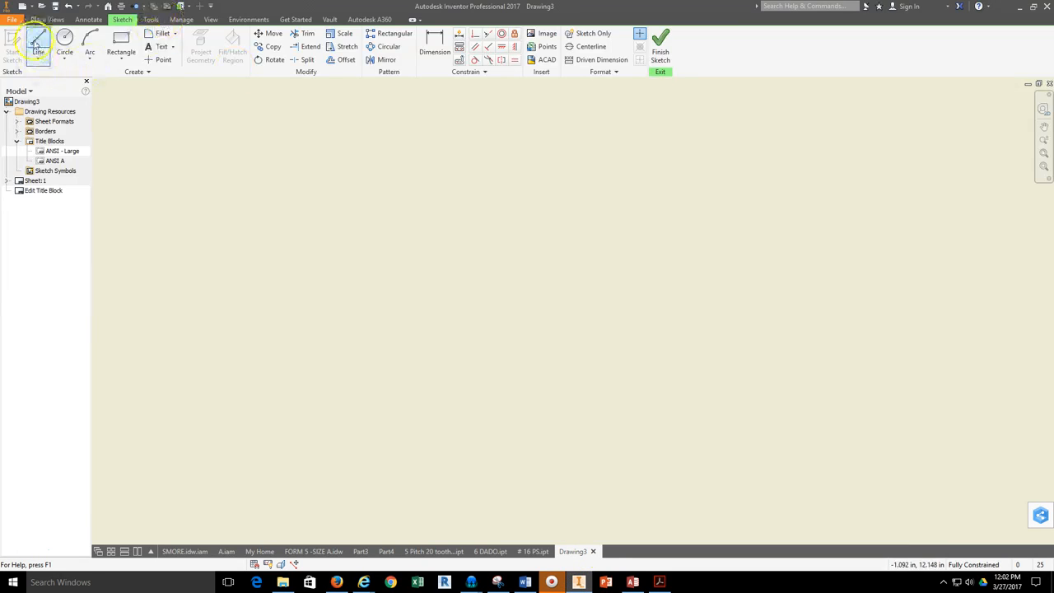
pyautogui.click(38, 43)
pyautogui.click(463, 340)
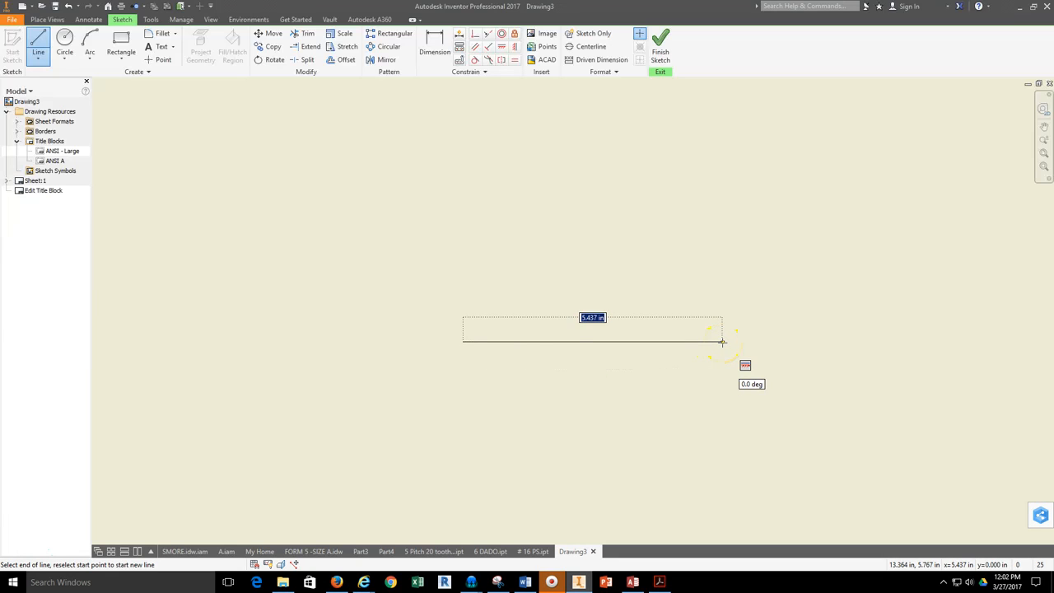
pyautogui.write('4.5')
pyautogui.press('Return')
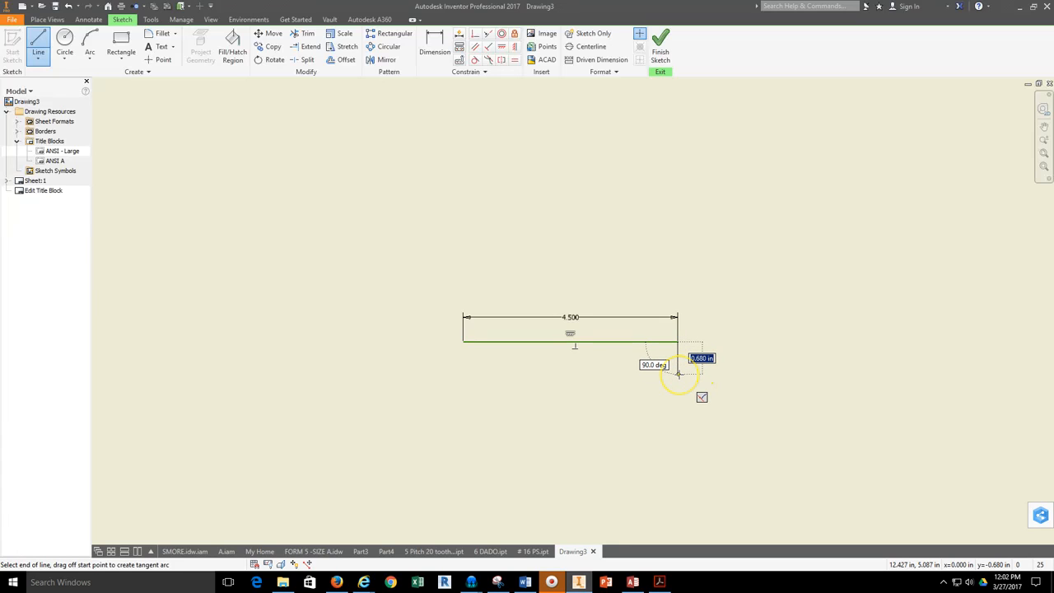
# Draw the right edge downward in segments of 0.58, 0.38, 0.38 and 0.38 in, and close the rectangle along its bottom and left side
pyautogui.write('.50')
pyautogui.press('Return')
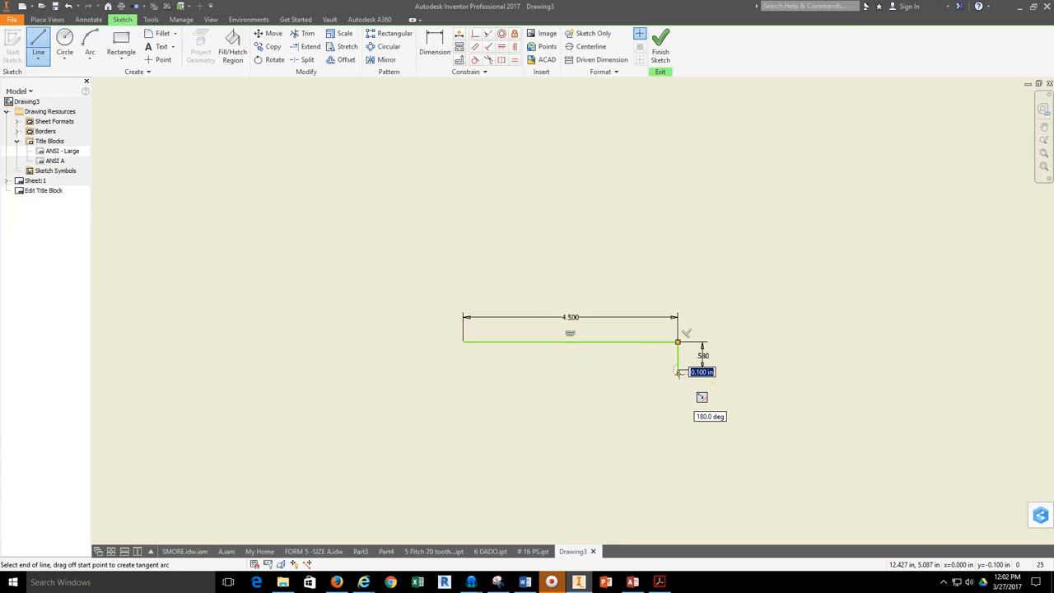
pyautogui.write('.38')
pyautogui.press('Return')
pyautogui.write('.38')
pyautogui.press('Return')
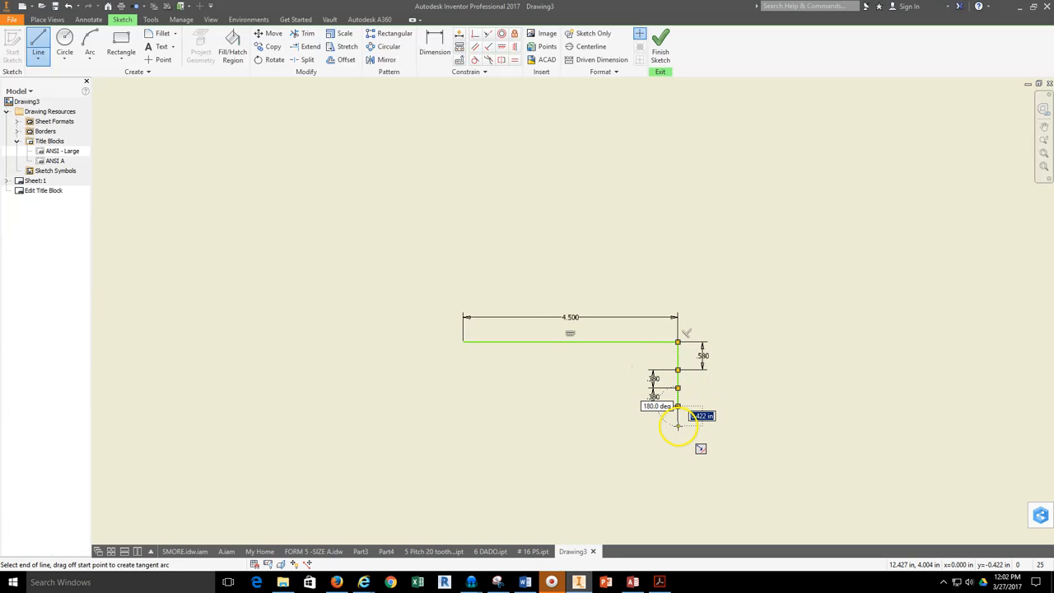
pyautogui.press('Return')
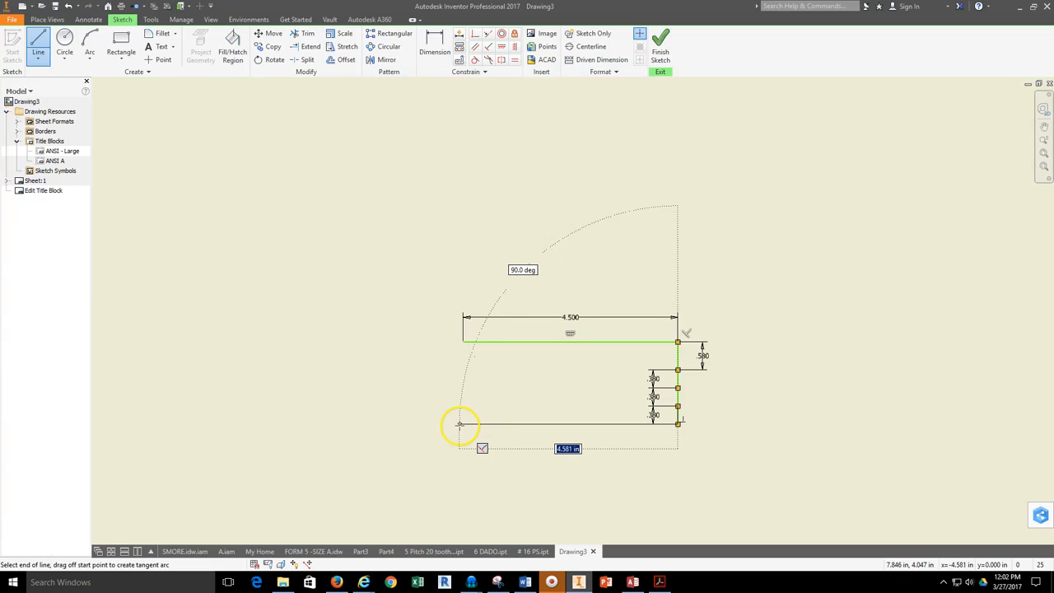
pyautogui.click(463, 424)
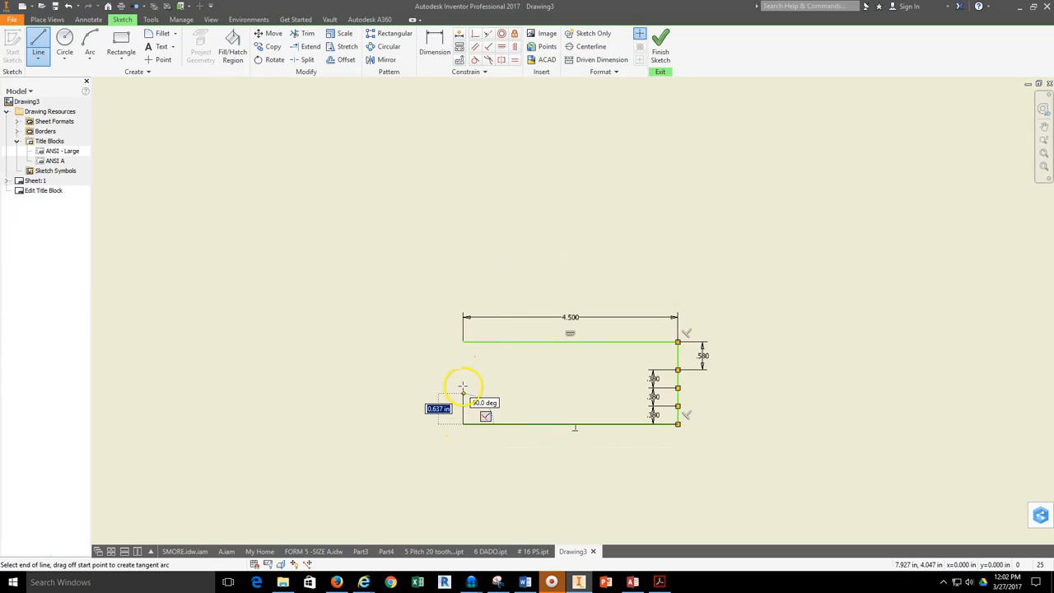
pyautogui.click(463, 342)
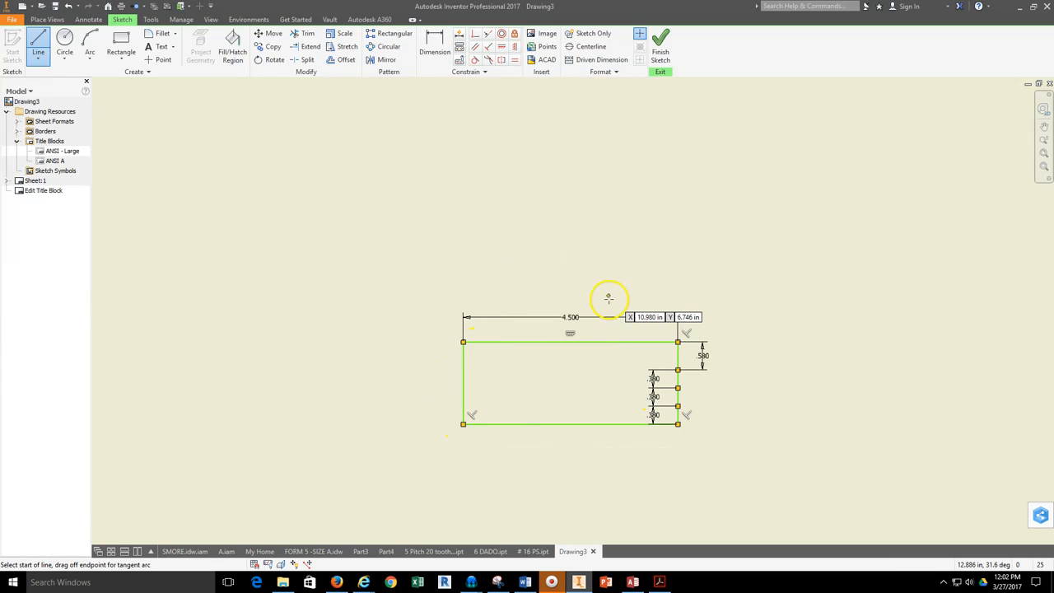
# Draw three full-width horizontal lines from the right edge's division points to the left edge, splitting the title block into four rows
pyautogui.scroll(-3, 621, 350)
pyautogui.scroll(6, 620, 352)
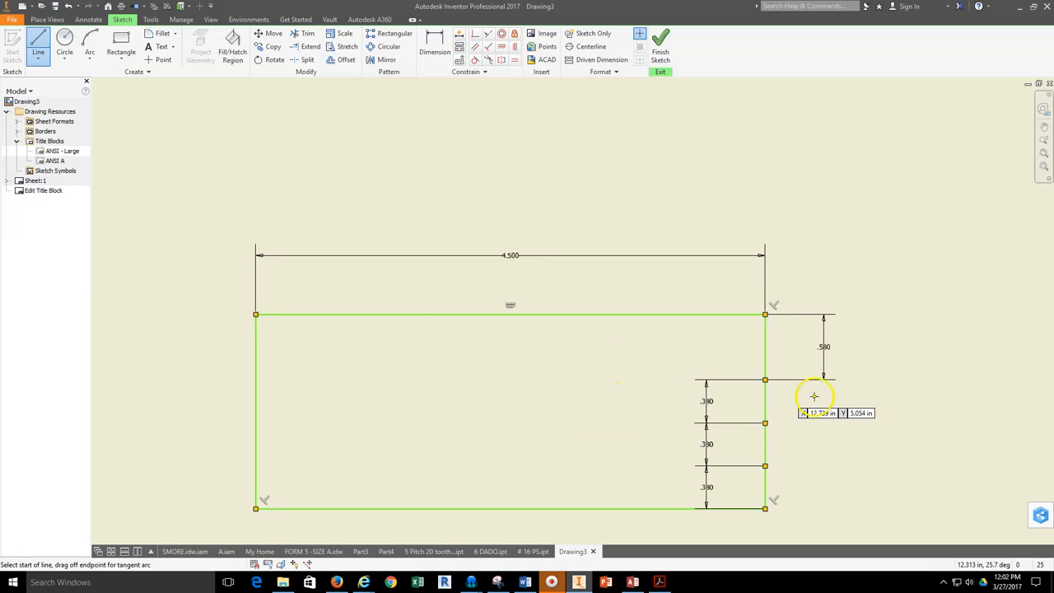
pyautogui.moveTo(522, 396); pyautogui.dragTo(541, 331, button='middle')
pyautogui.click(784, 313)
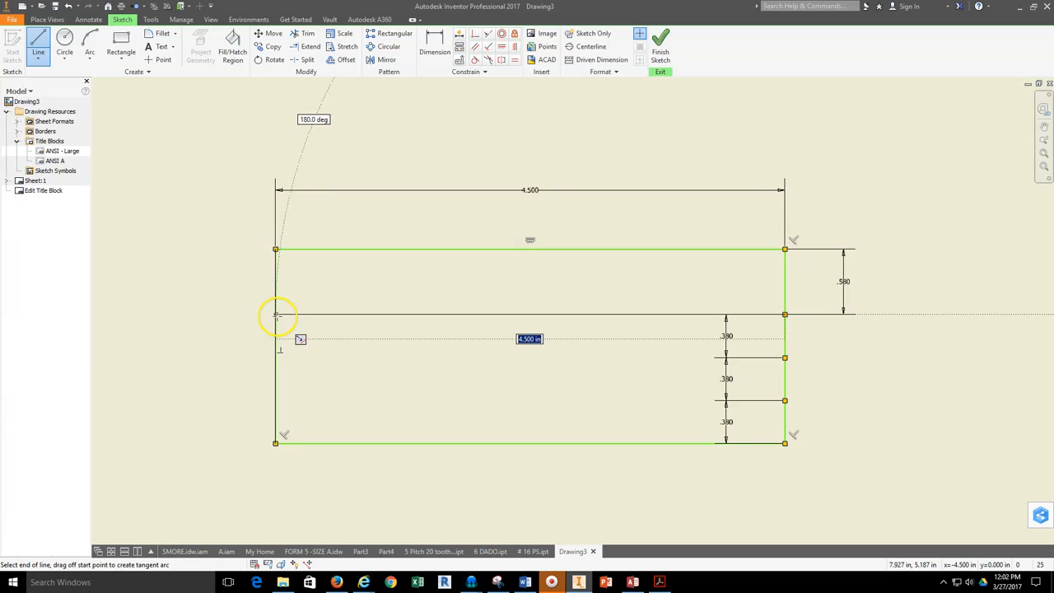
pyautogui.doubleClick(275, 314)
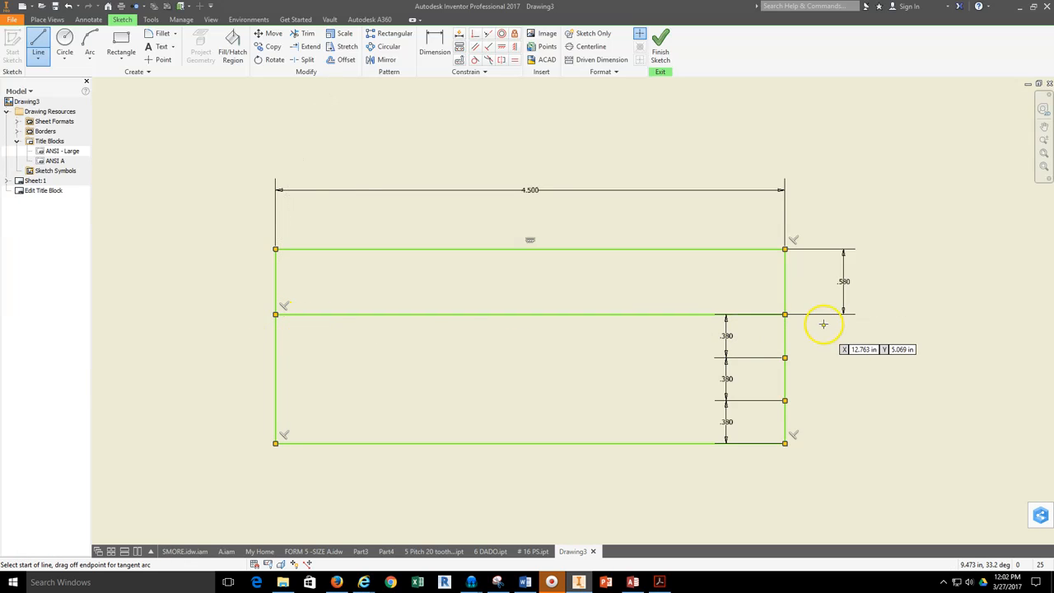
pyautogui.click(784, 357)
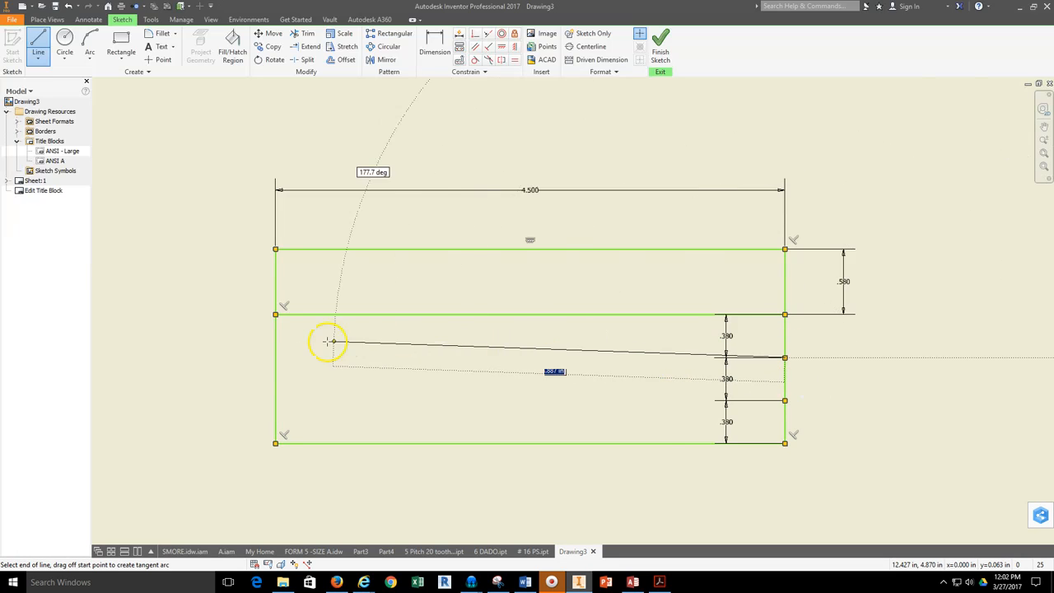
pyautogui.doubleClick(275, 356)
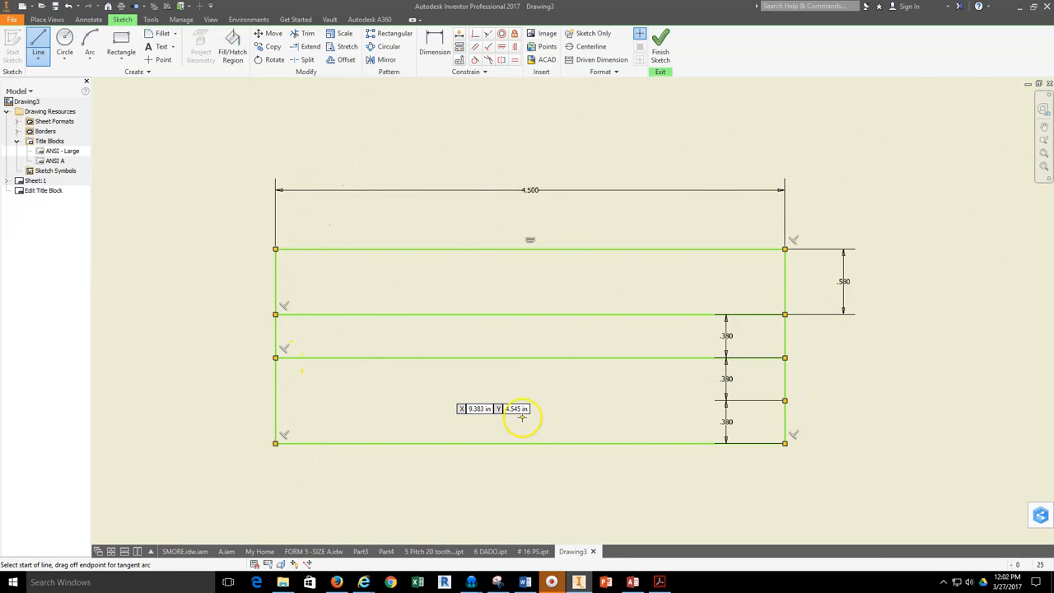
pyautogui.click(785, 400)
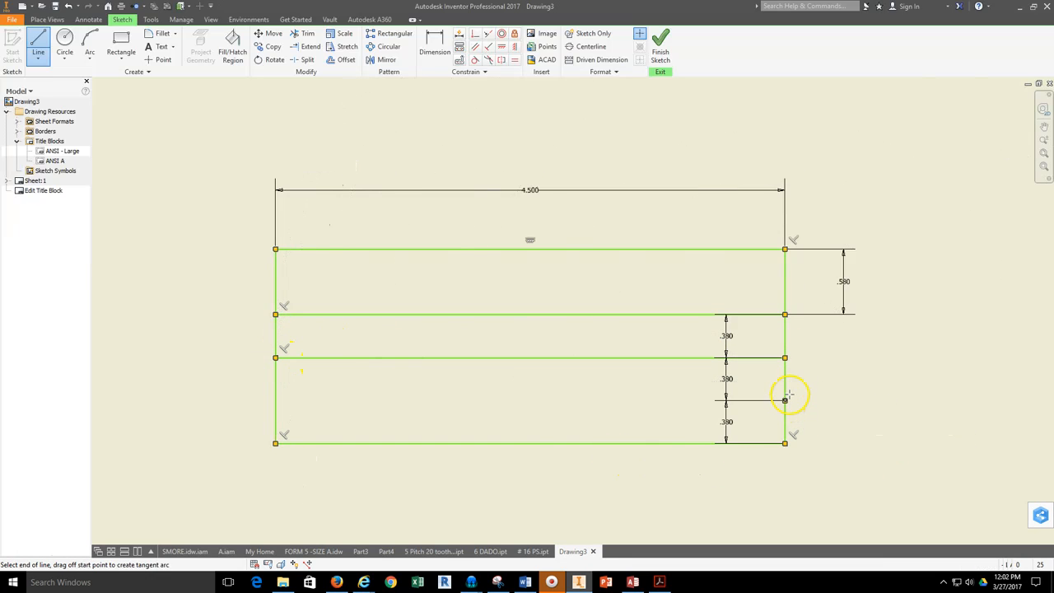
pyautogui.doubleClick(275, 400)
pyautogui.scroll(-1, 407, 430)
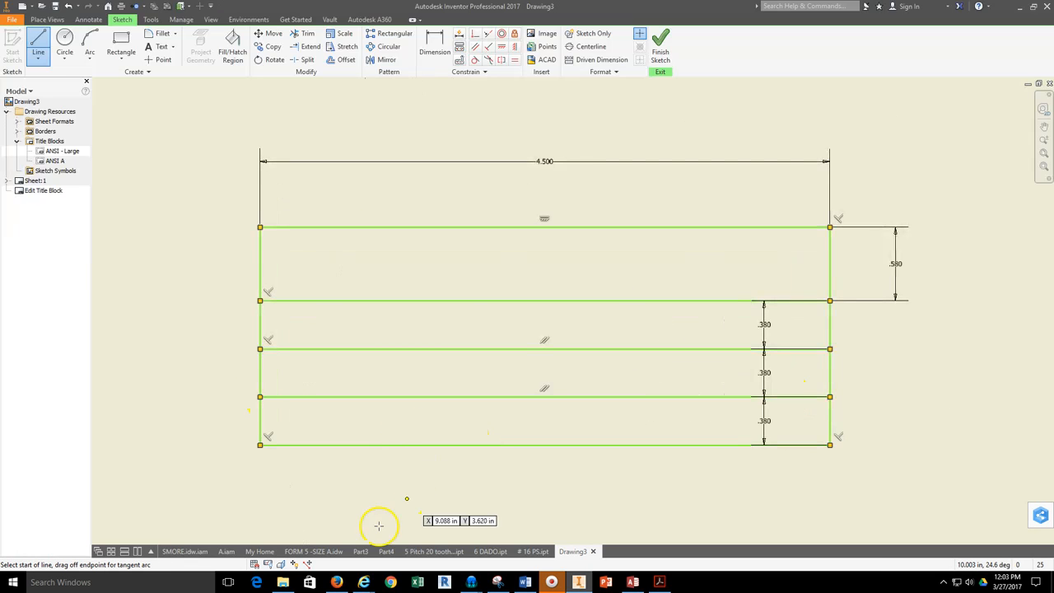
# Check the browser reference and draw two vertical divider lines across the title block's bottom row in Inventor
pyautogui.click(336, 582)
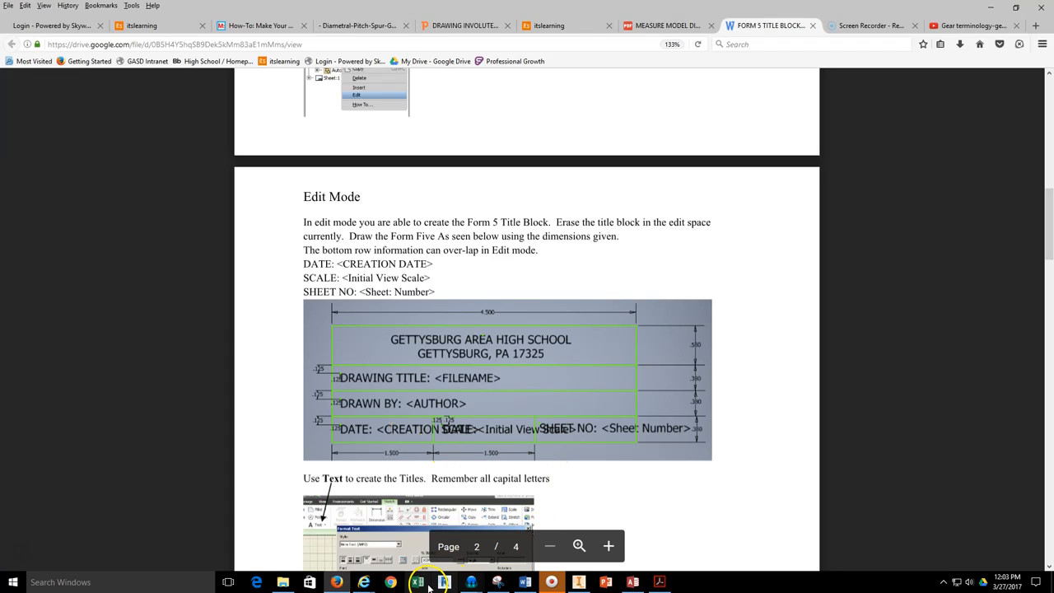
pyautogui.click(341, 583)
pyautogui.scroll(-3, 401, 428)
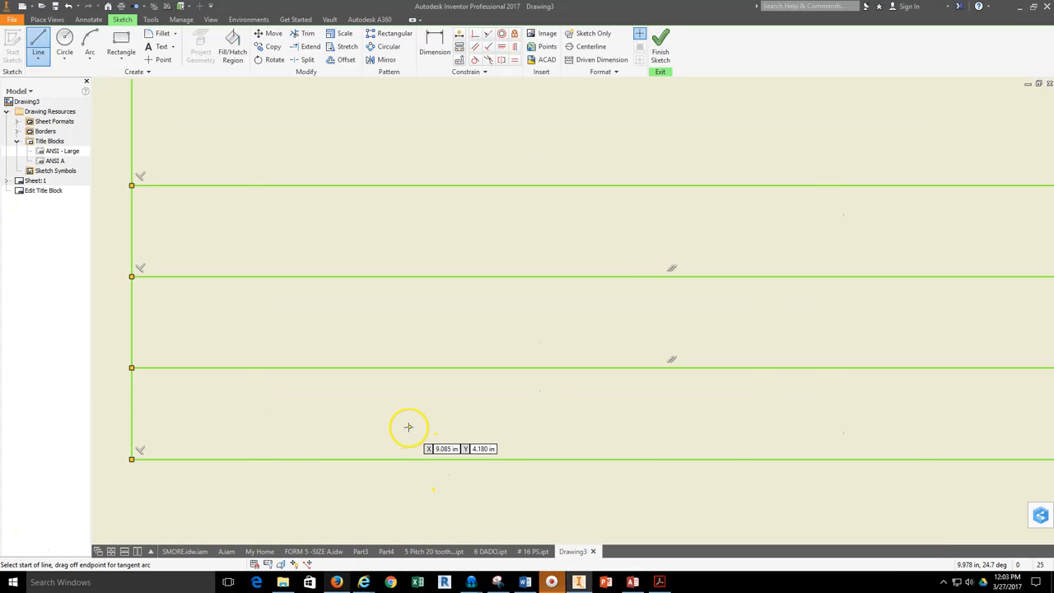
pyautogui.click(442, 368)
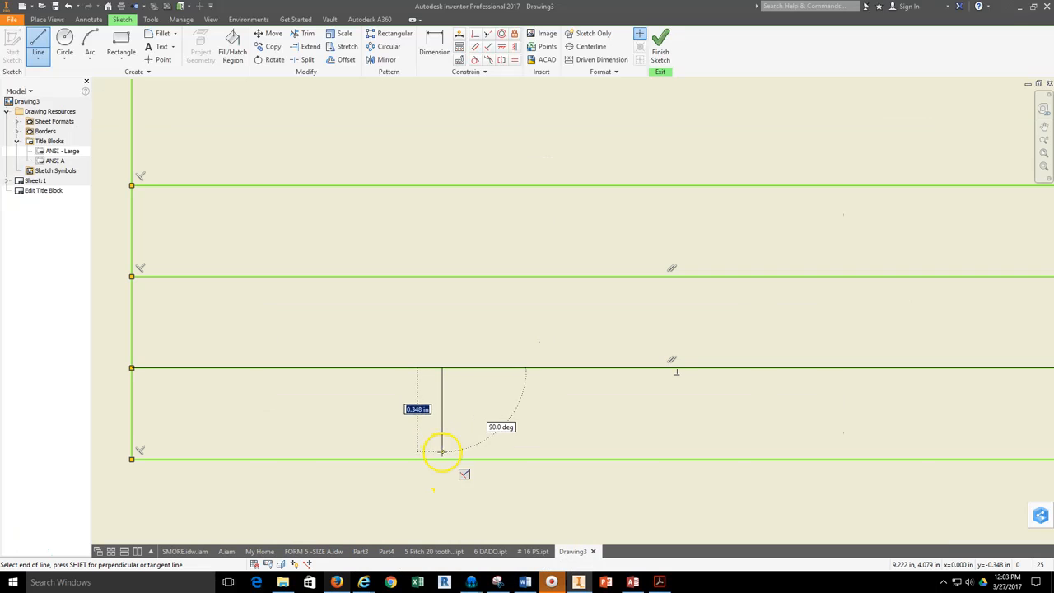
pyautogui.click(441, 452)
pyautogui.scroll(3, 576, 420)
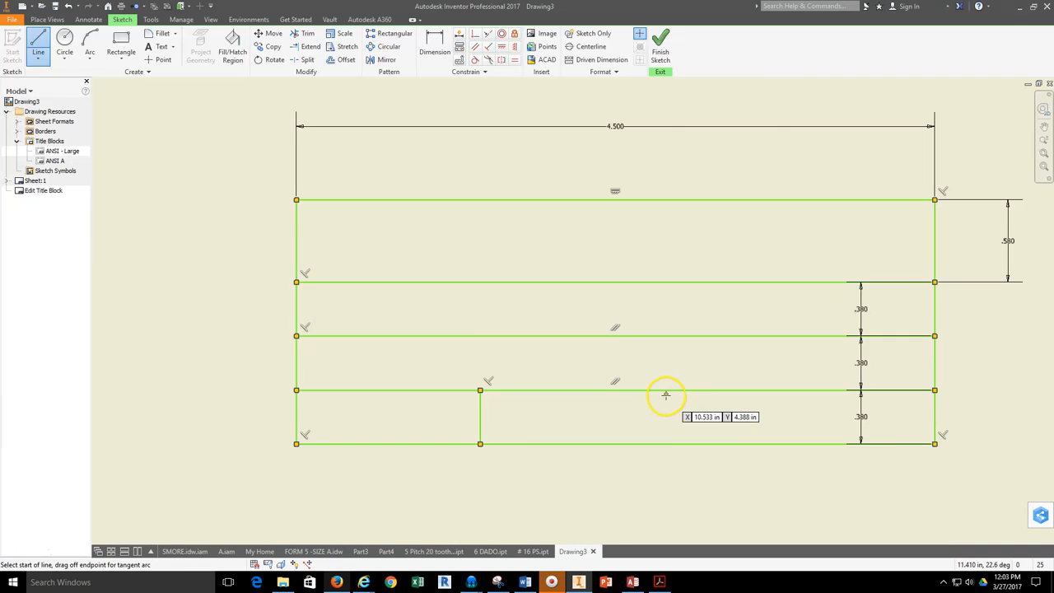
pyautogui.click(665, 391)
pyautogui.click(665, 444)
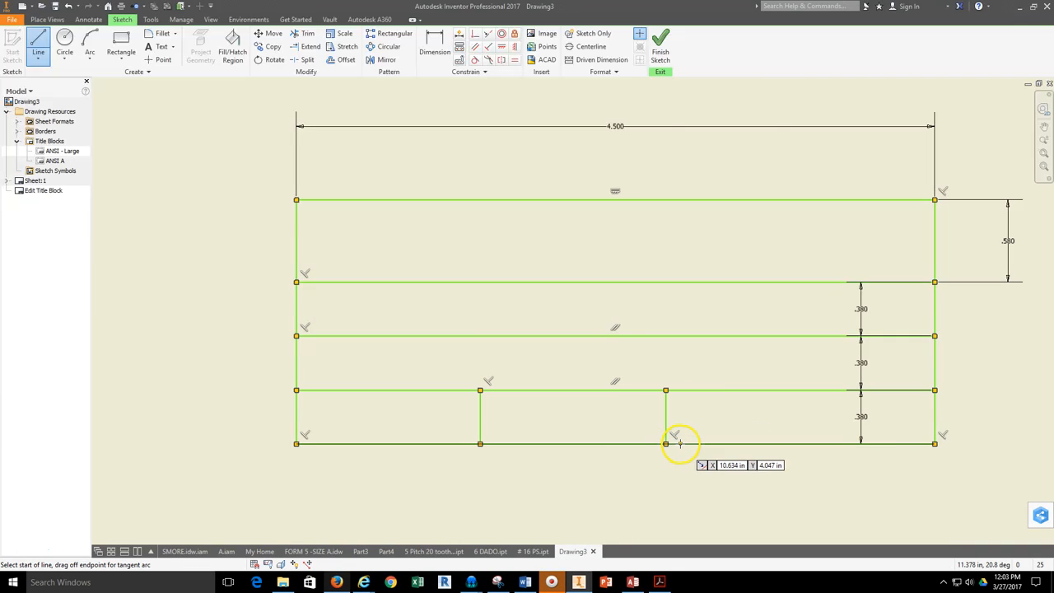
# Dimension the distance from the title block's left edge to the first bottom-row divider as 1.5 in
pyautogui.click(435, 46)
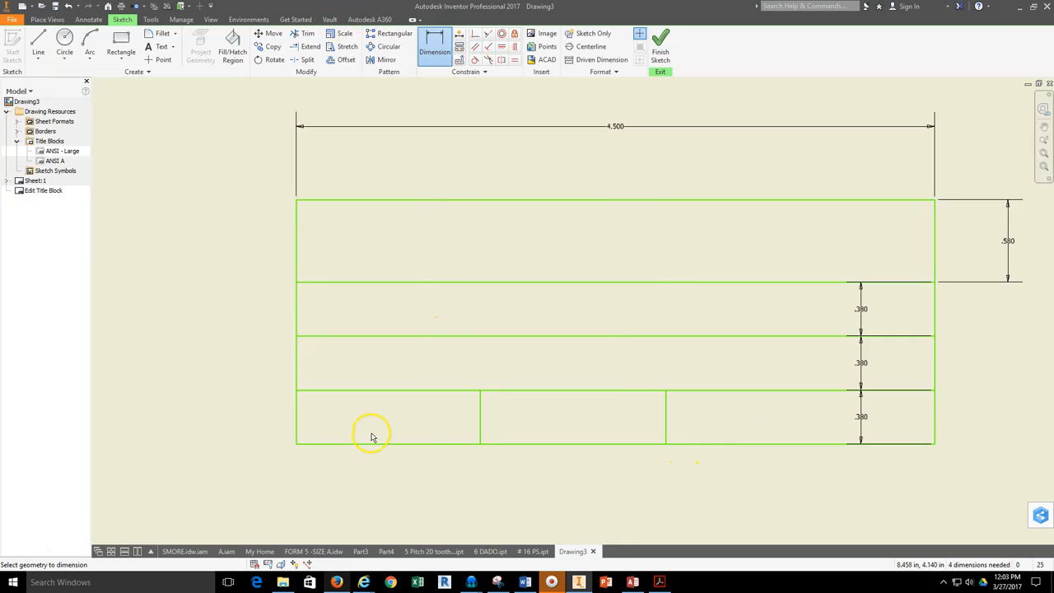
pyautogui.click(479, 420)
pyautogui.click(297, 419)
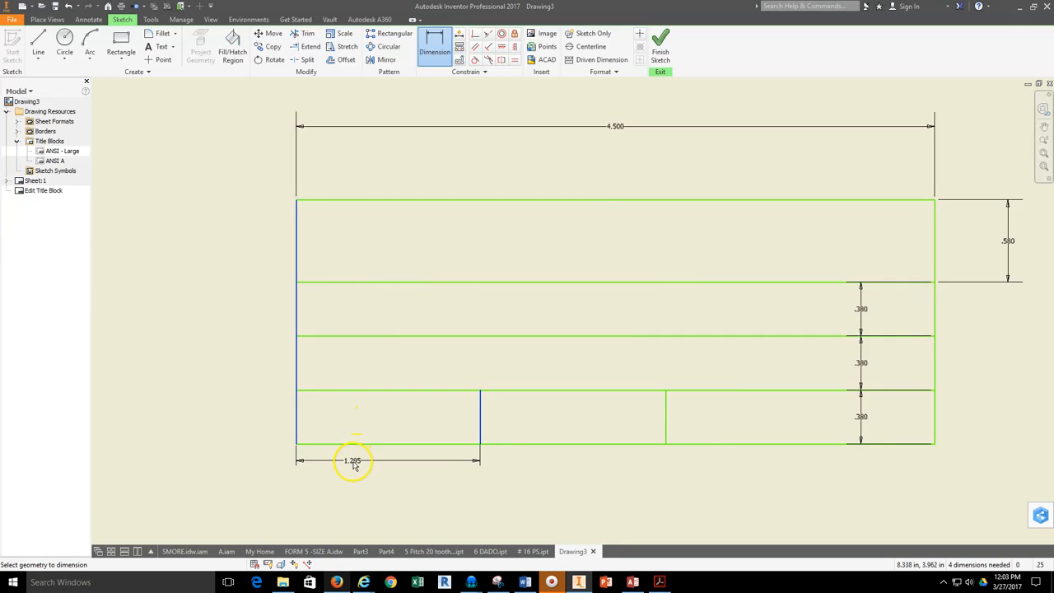
pyautogui.click(366, 476)
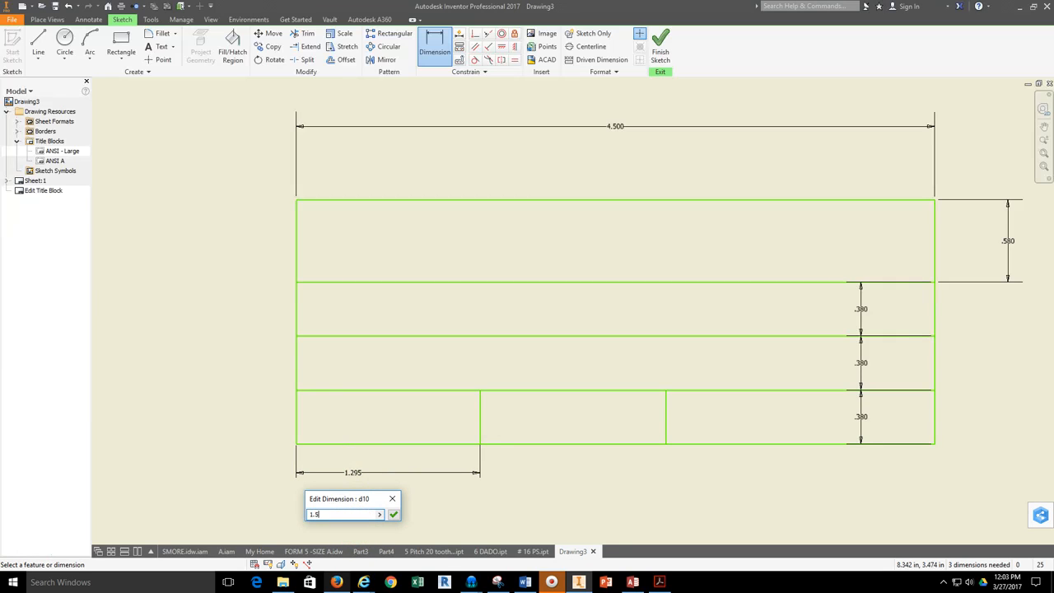
pyautogui.write('1.5')
pyautogui.press('Return')
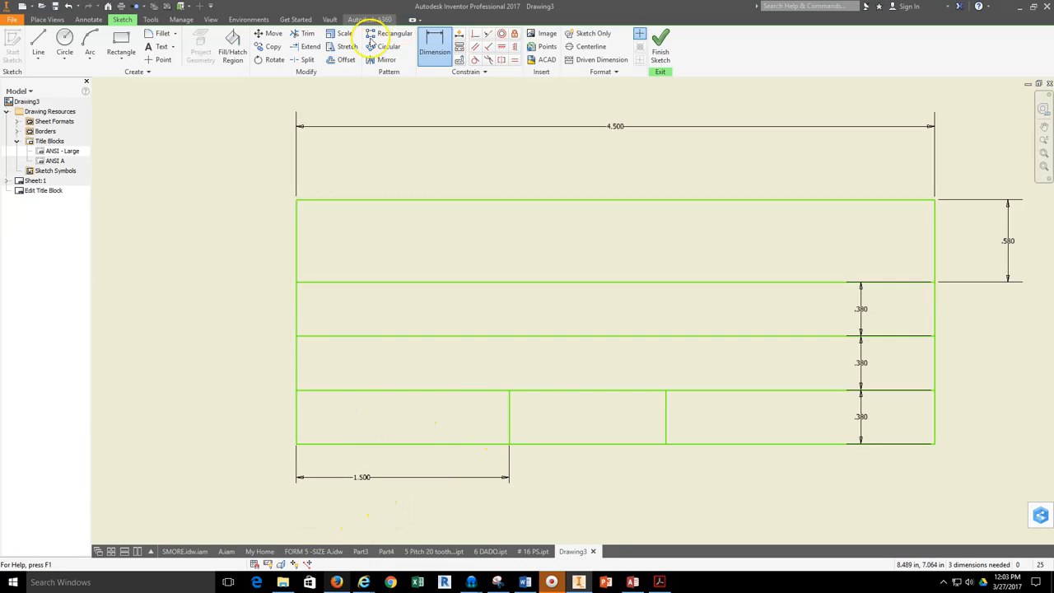
# Dimension the spacing between the two bottom-row dividers as 1.5 in
pyautogui.click(509, 419)
pyautogui.click(666, 422)
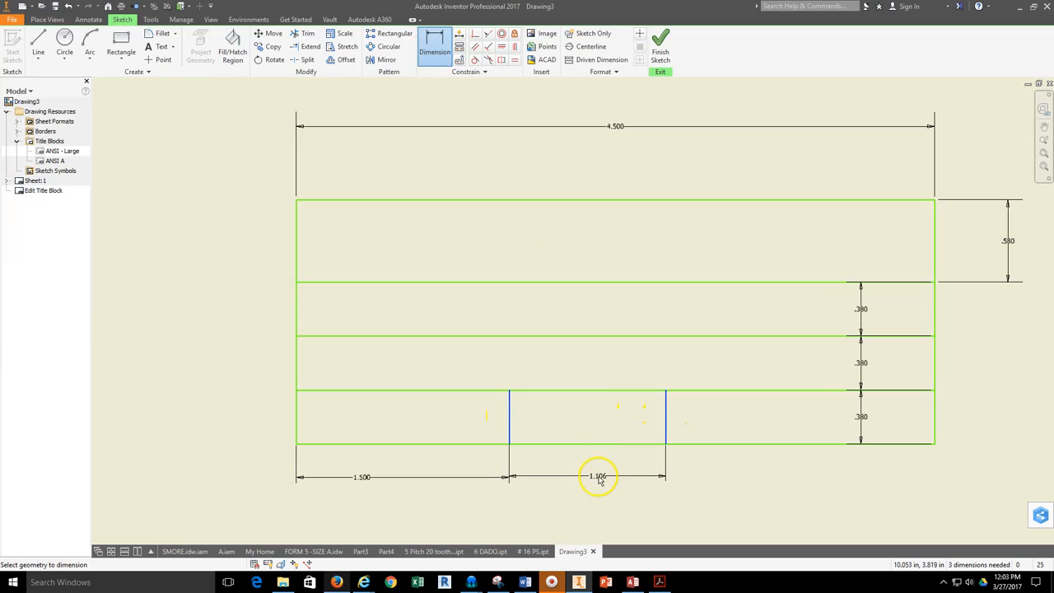
pyautogui.click(599, 480)
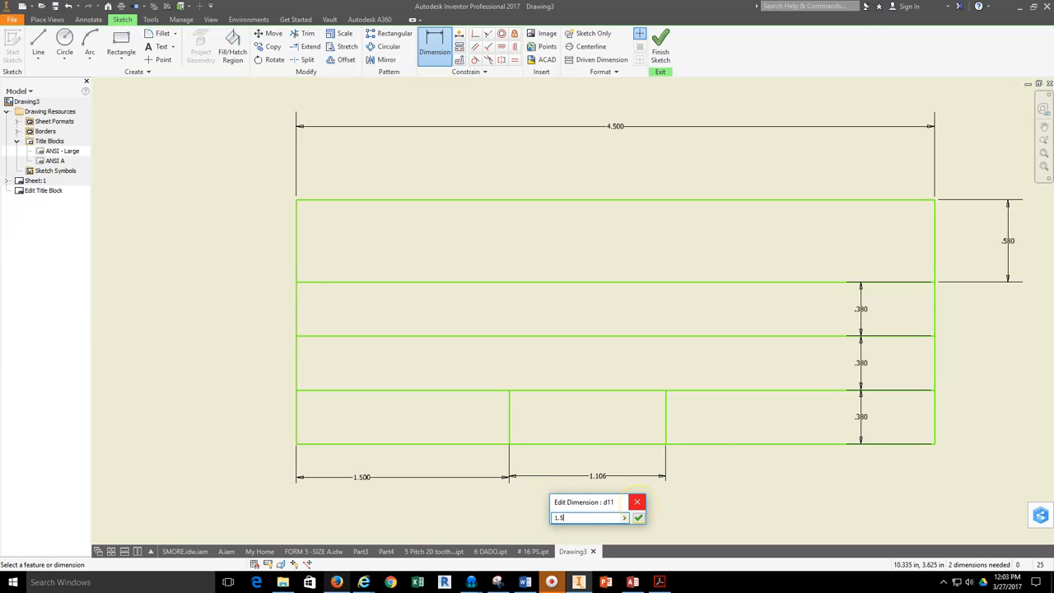
pyautogui.click(638, 516)
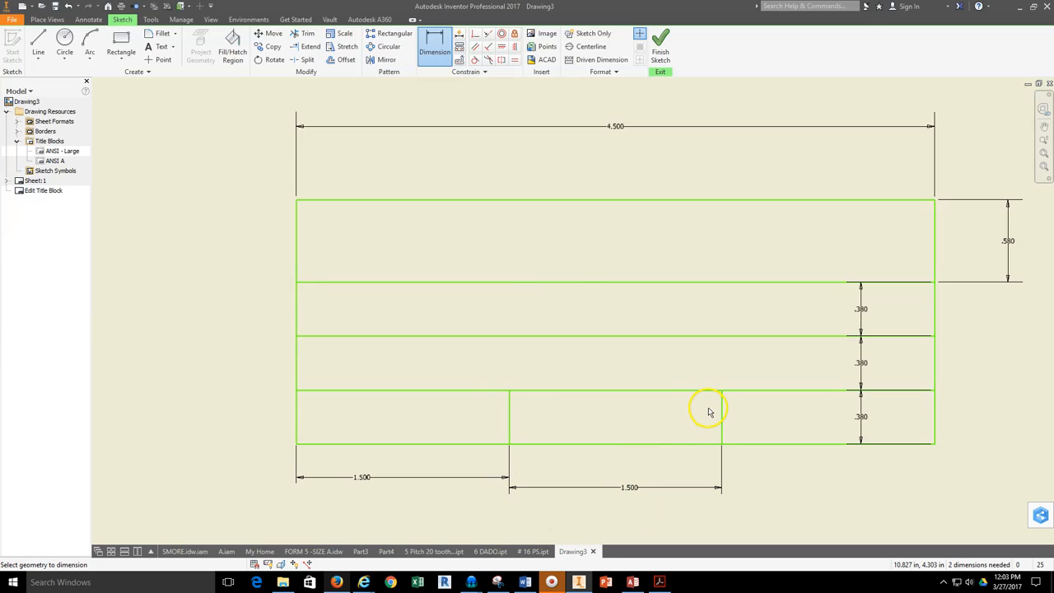
pyautogui.moveTo(670, 329)
pyautogui.mouseDown(button='middle')
pyautogui.moveTo(623, 294)
pyautogui.moveTo(607, 325)
pyautogui.mouseUp(button='middle')
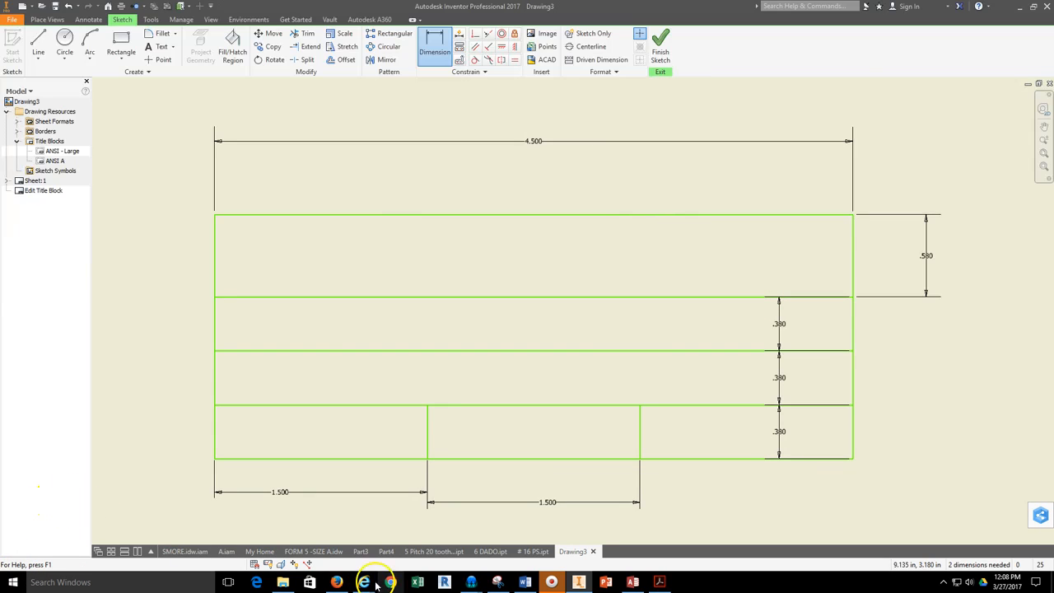
# Check the title block reference in the browser and start a text box in Inventor's top title block row with 0.125 in text
pyautogui.click(336, 582)
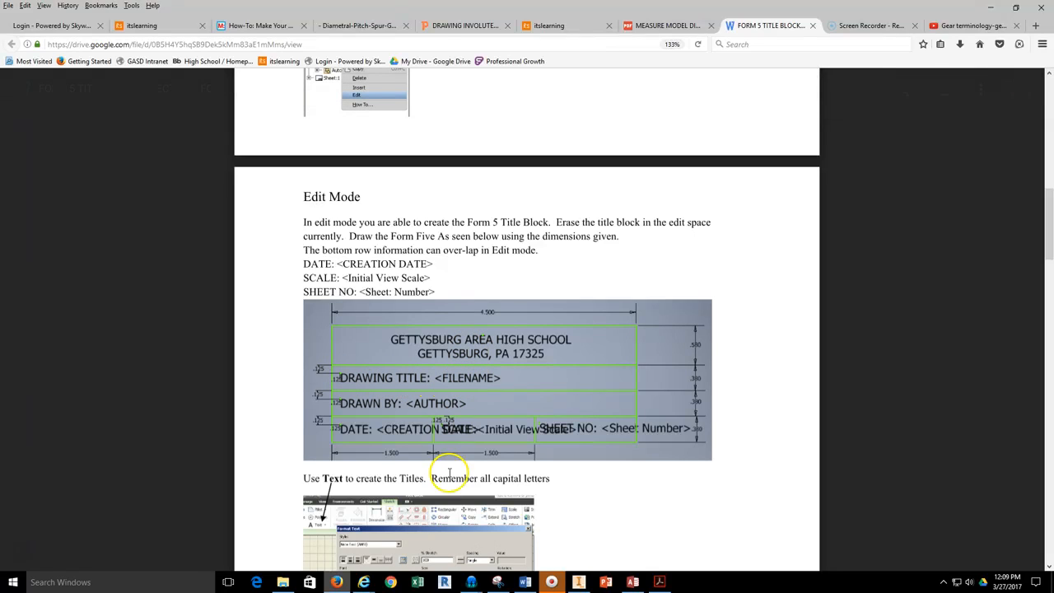
pyautogui.click(579, 582)
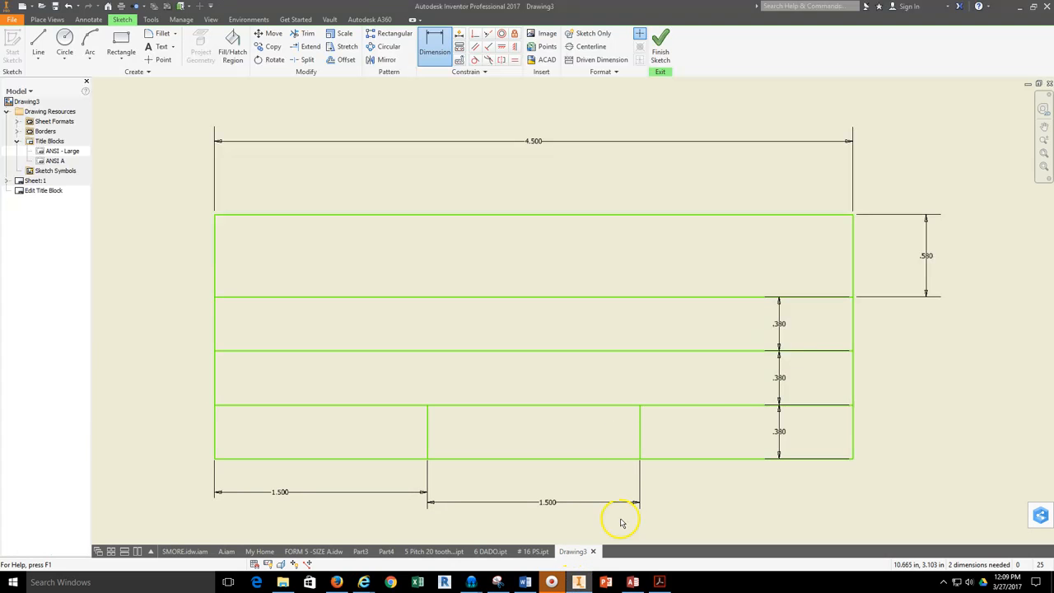
pyautogui.click(173, 48)
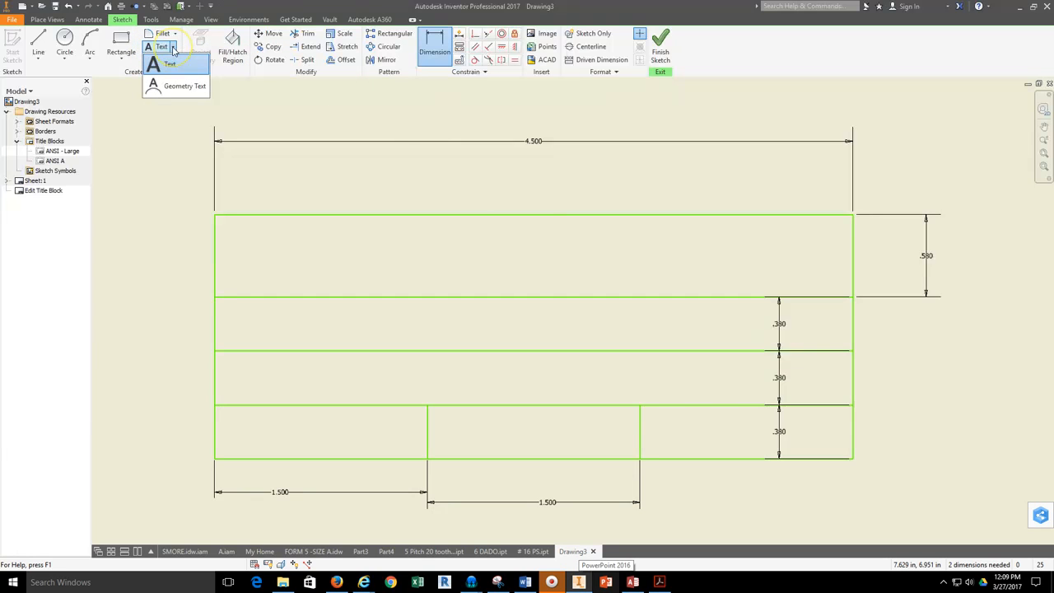
pyautogui.click(169, 69)
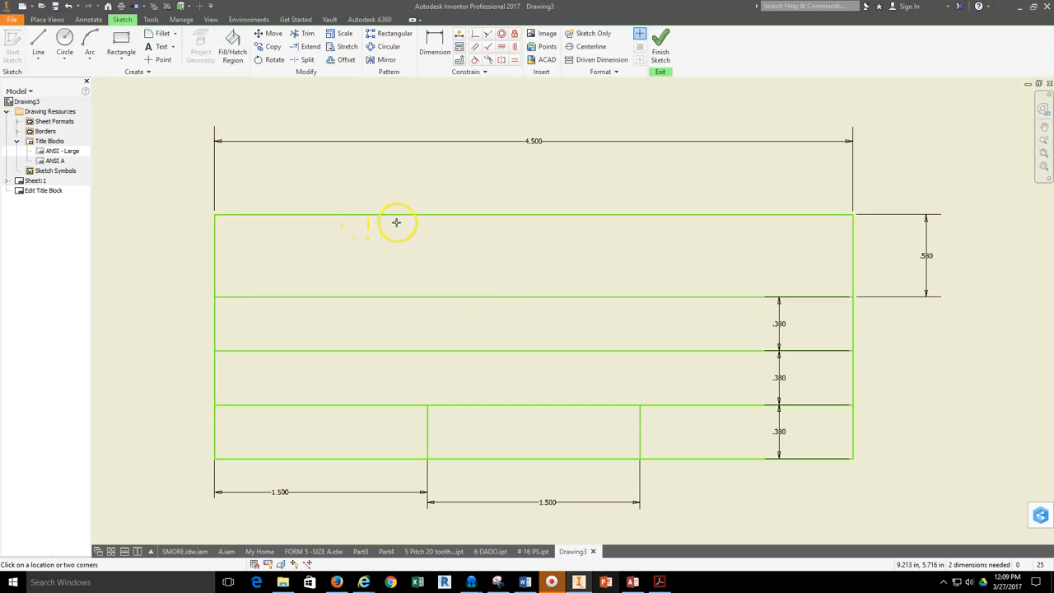
pyautogui.click(748, 292)
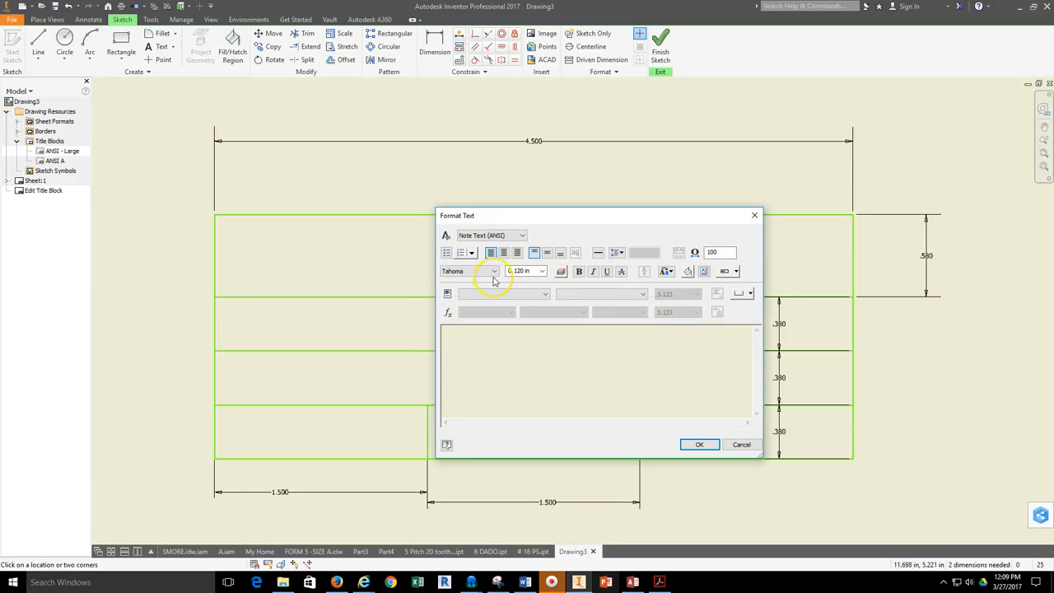
pyautogui.click(525, 272)
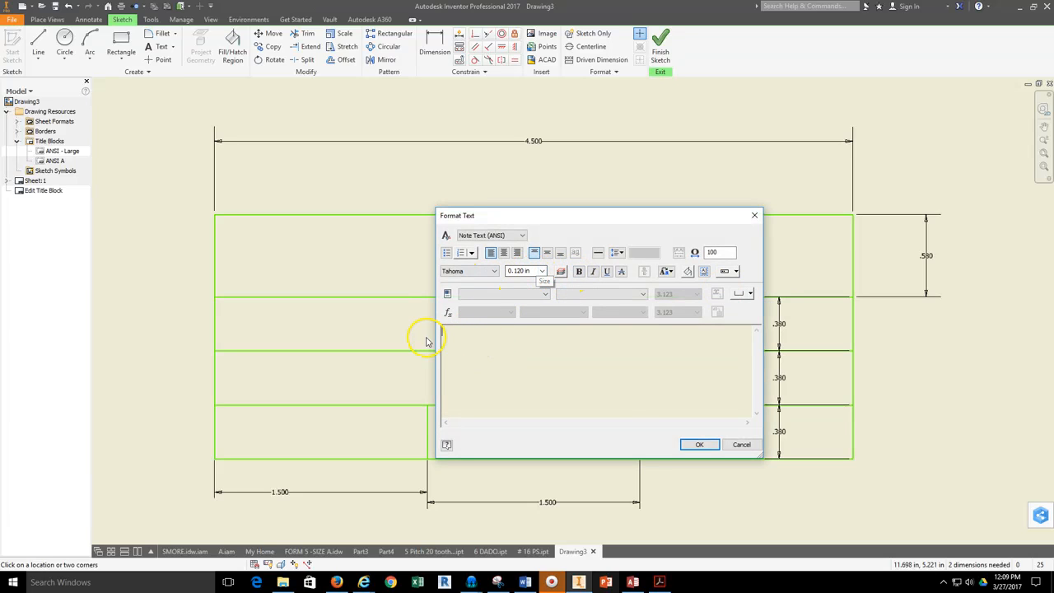
pyautogui.doubleClick(519, 271)
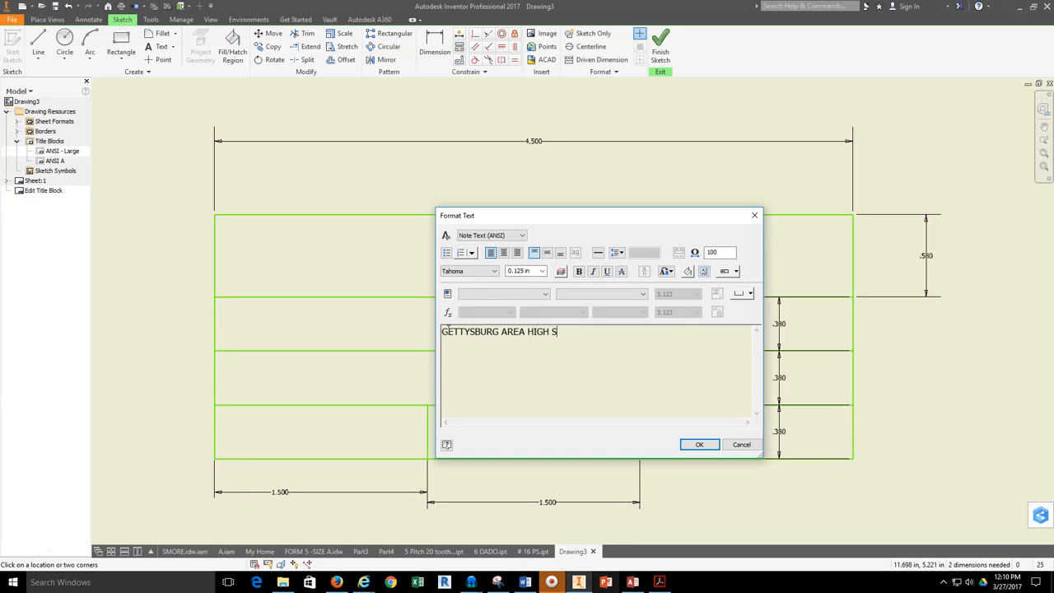
# Enter "GETTYSBURG AREA HIGH SCHOOL" followed by the school's town, "PA." and ZIP code as the top row text
pyautogui.write('OOL')
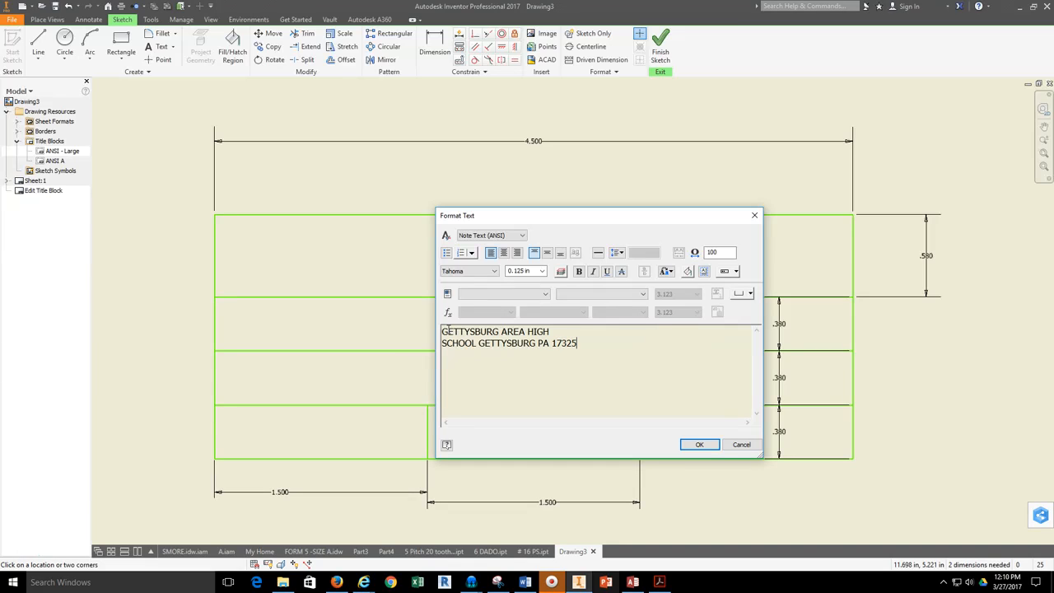
pyautogui.click(549, 343)
pyautogui.press('Return')
pyautogui.write('.')
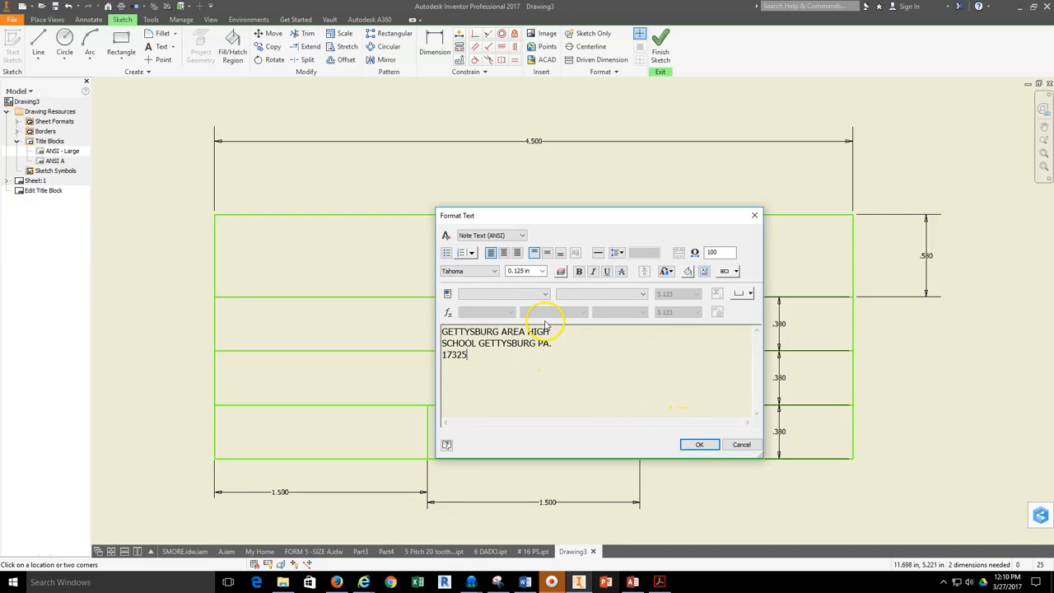
pyautogui.click(699, 446)
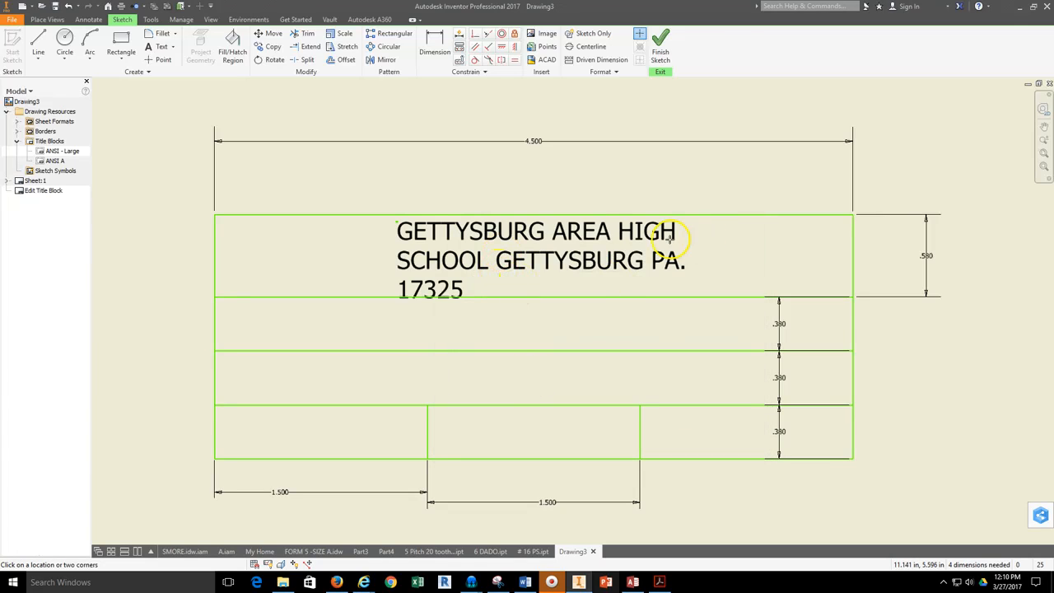
# Reopen the school heading text and set it to centre justification with top vertical alignment
pyautogui.press('Escape')
pyautogui.click(501, 265)
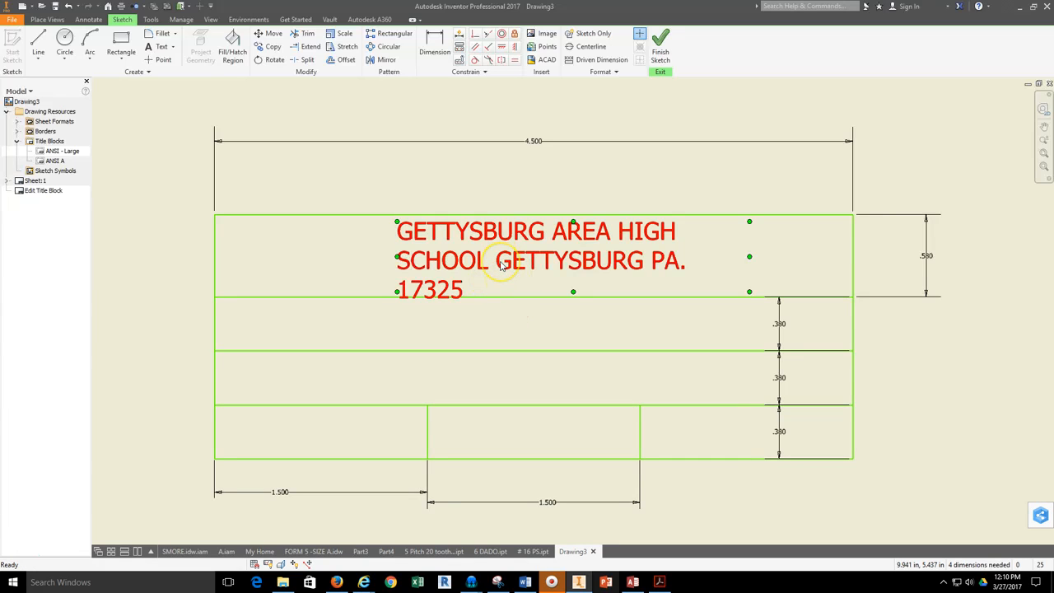
pyautogui.doubleClick(502, 265)
pyautogui.moveTo(600, 343); pyautogui.dragTo(439, 330)
pyautogui.click(546, 253)
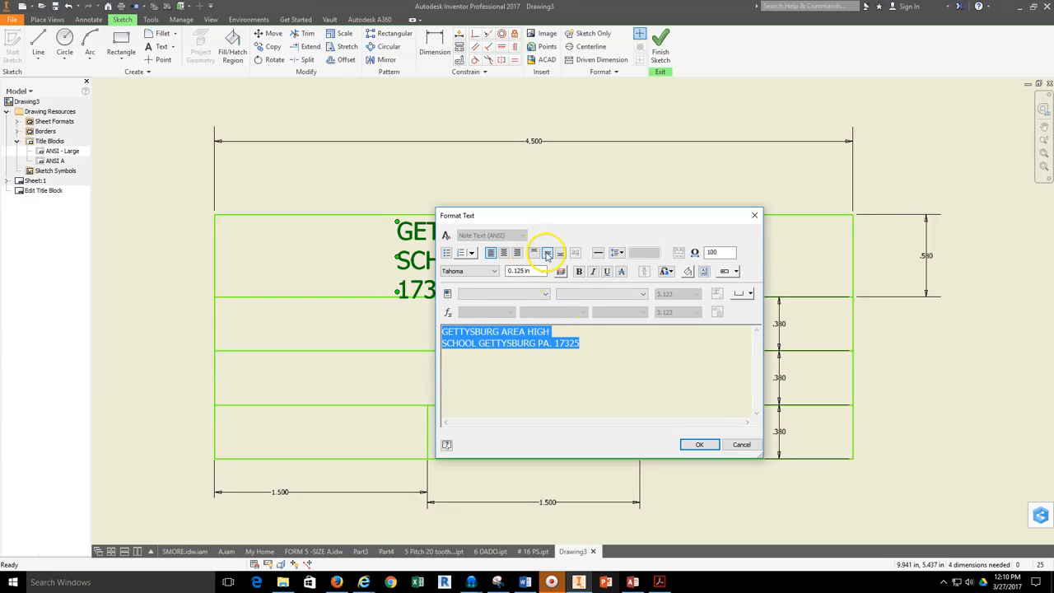
pyautogui.click(534, 255)
pyautogui.click(504, 253)
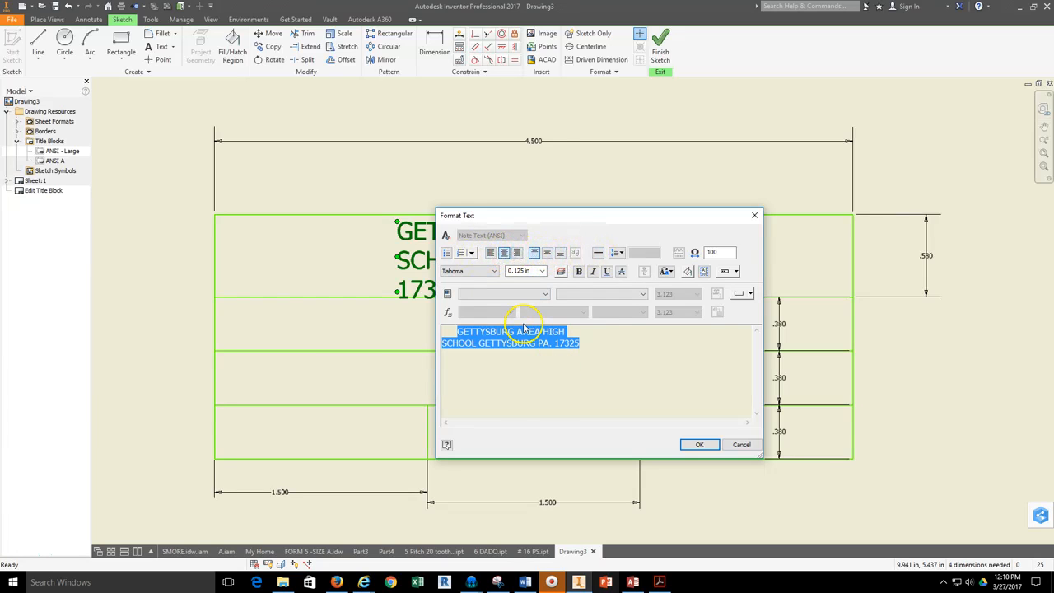
pyautogui.click(698, 445)
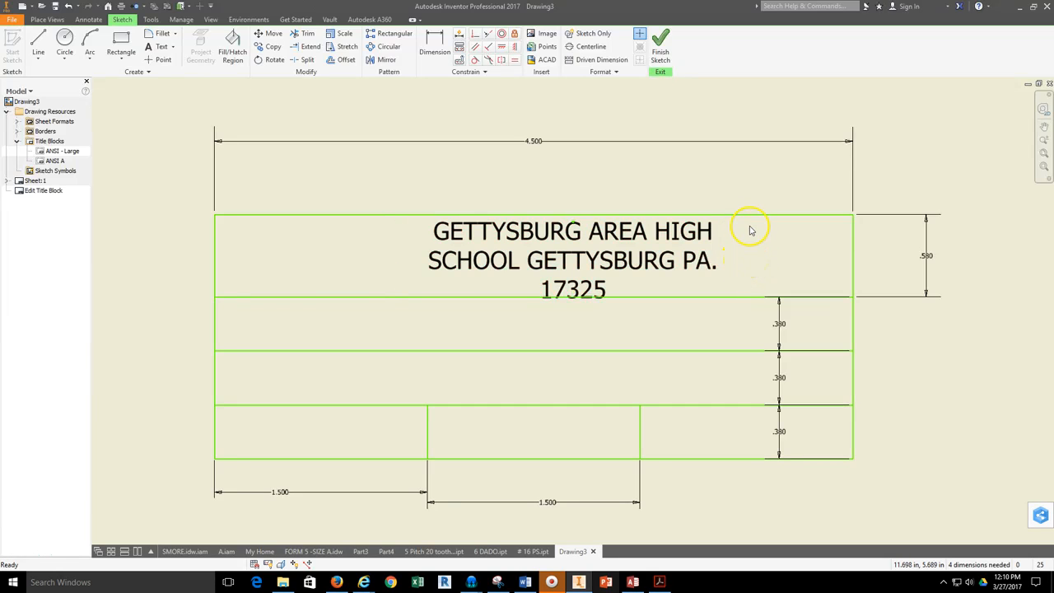
# Widen the heading's text box so the school name fits on one line and move it to the middle of the top row
pyautogui.click(766, 256)
pyautogui.moveTo(766, 256); pyautogui.dragTo(828, 257)
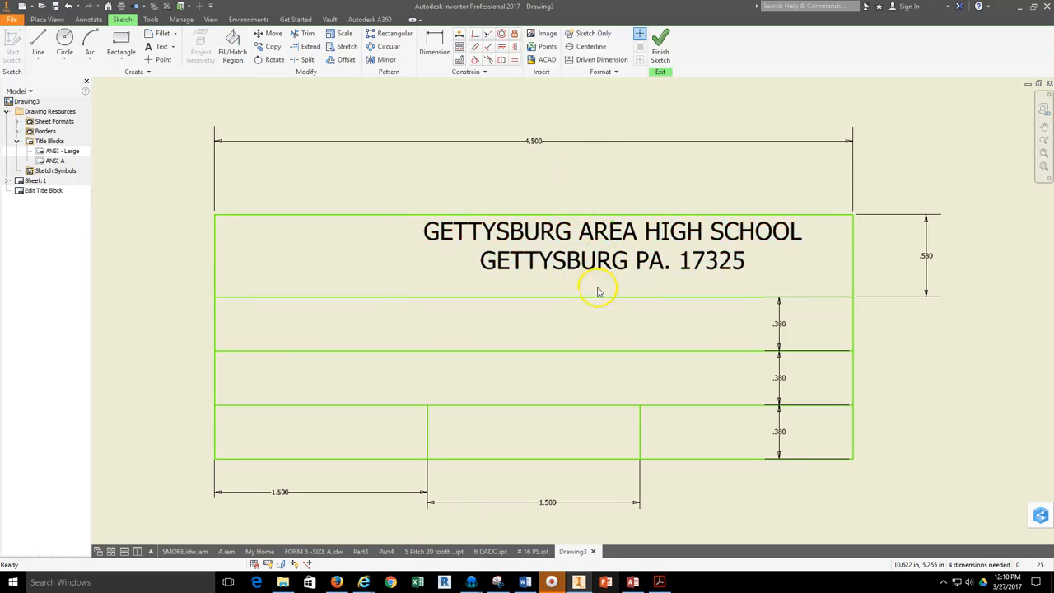
pyautogui.moveTo(602, 268); pyautogui.dragTo(541, 278)
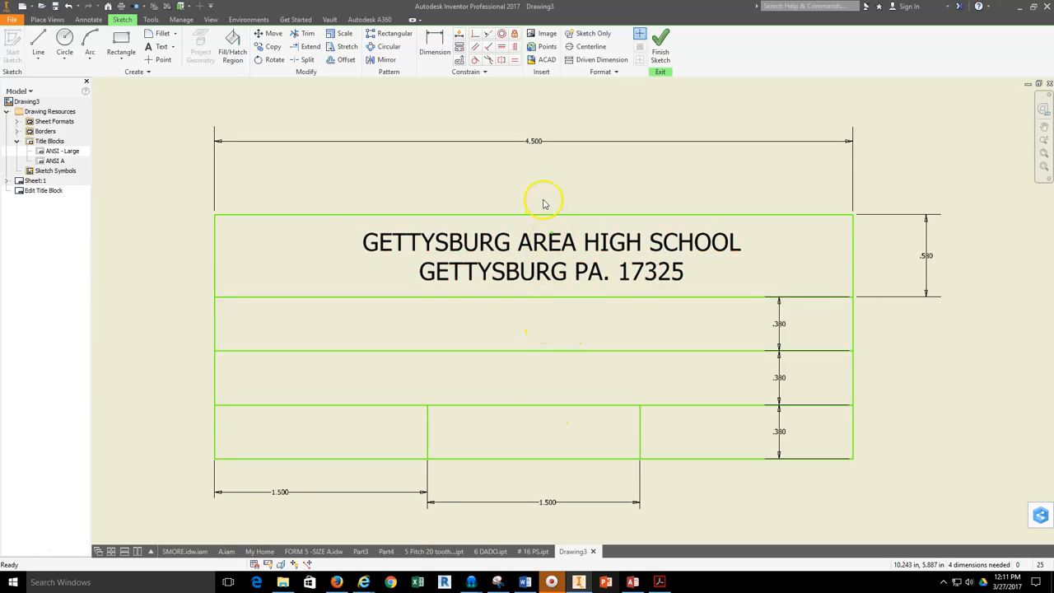
pyautogui.click(548, 237)
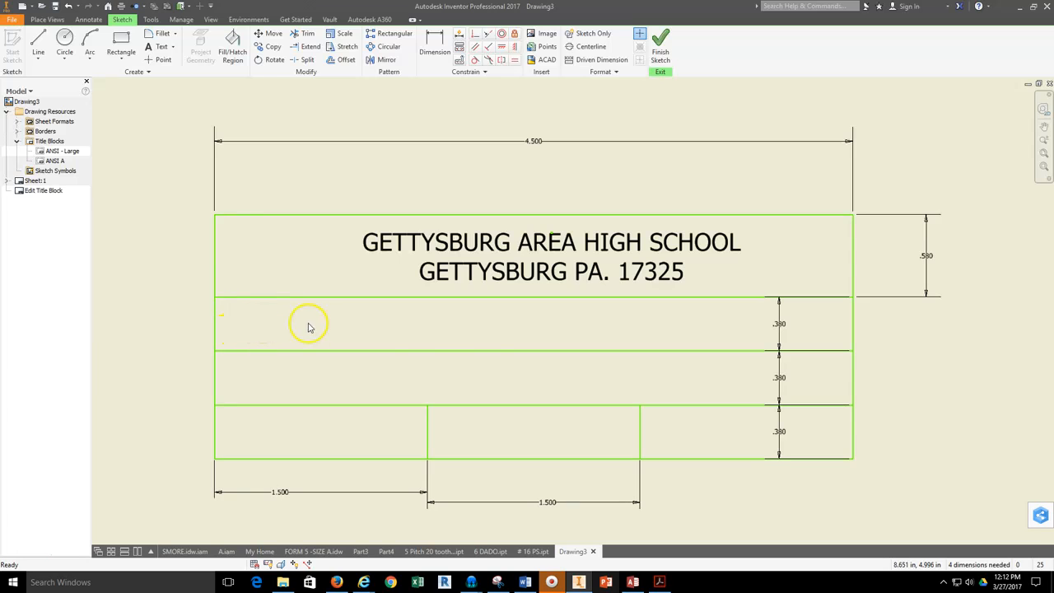
# Check the browser reference and add a text box across Inventor's second title block row reading "DTAWING TITLE:"
pyautogui.click(336, 582)
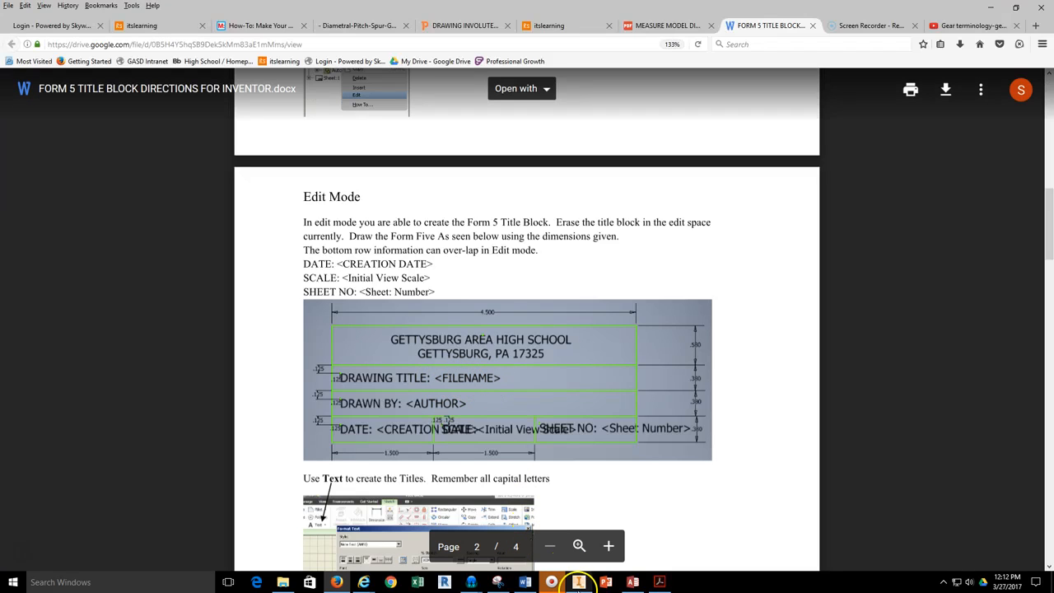
pyautogui.click(579, 582)
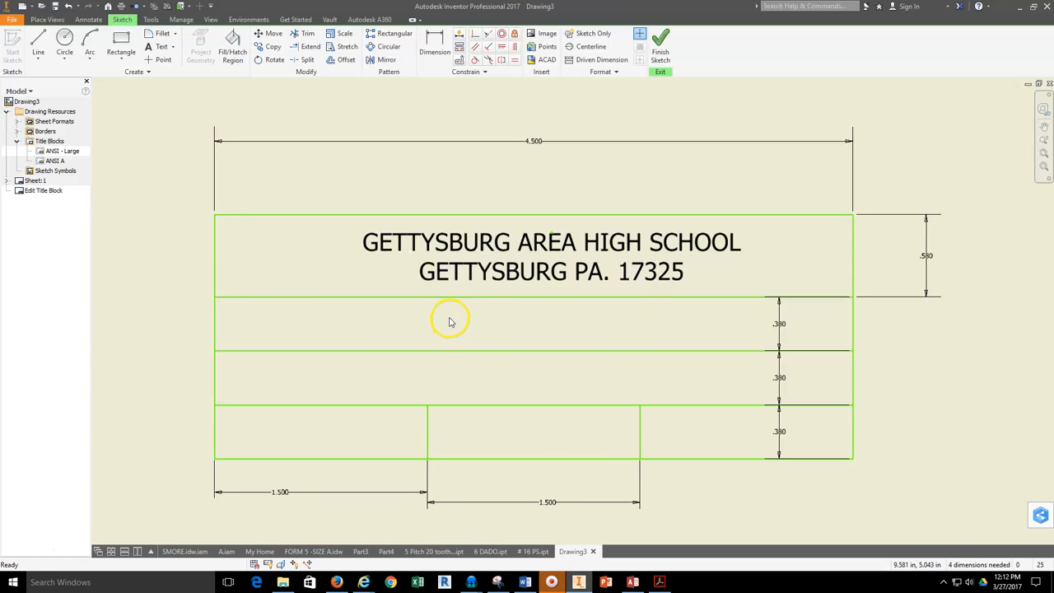
pyautogui.click(156, 46)
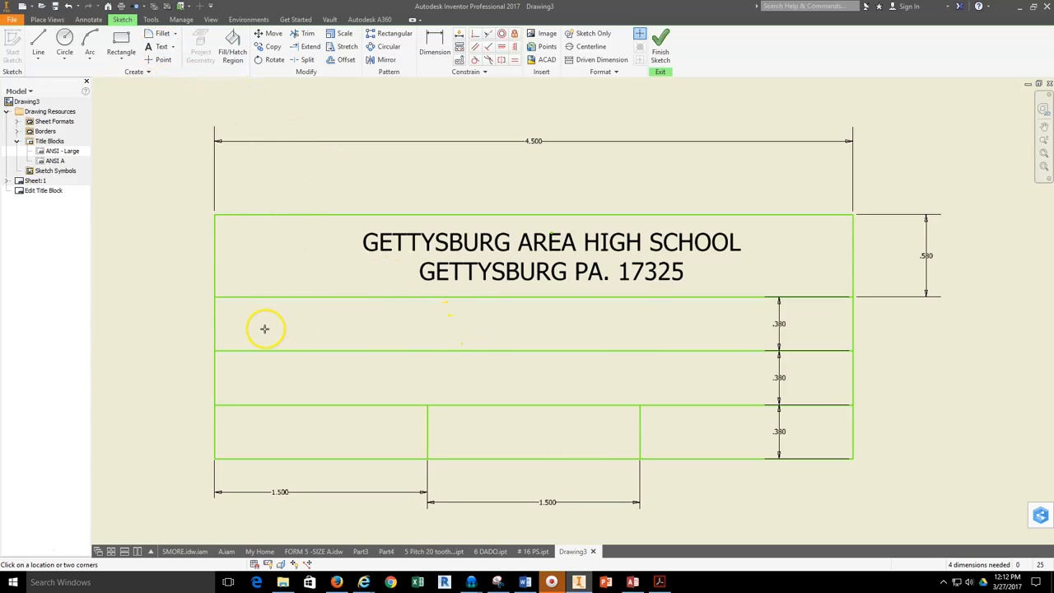
pyautogui.moveTo(240, 306); pyautogui.dragTo(733, 343)
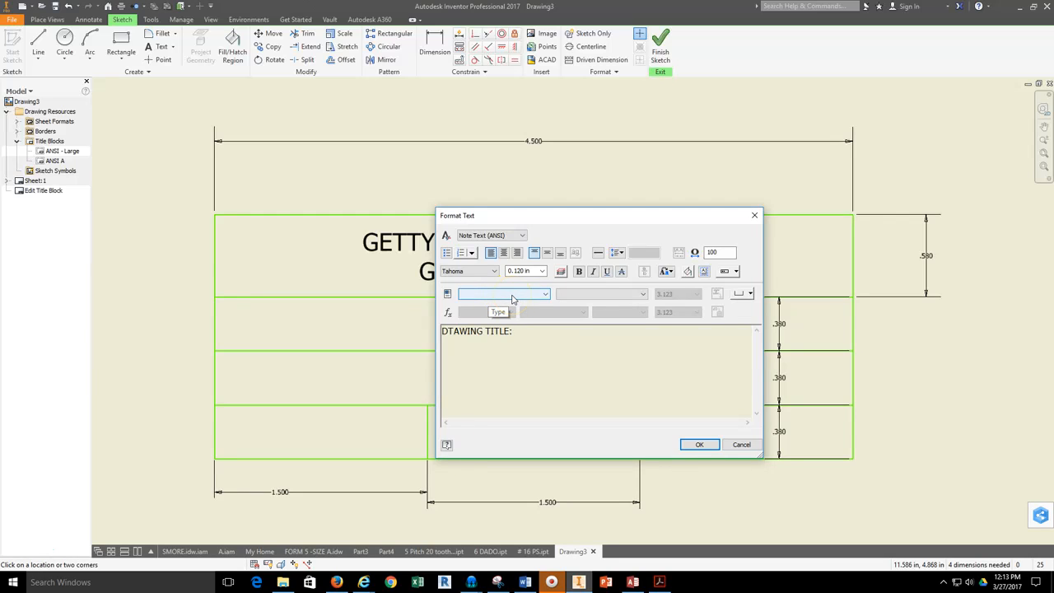
# Read the Form 5 directions in the browser on inserting the <FILE NAME> property text, and return to Inventor
pyautogui.click(337, 582)
pyautogui.scroll(-1, 524, 356)
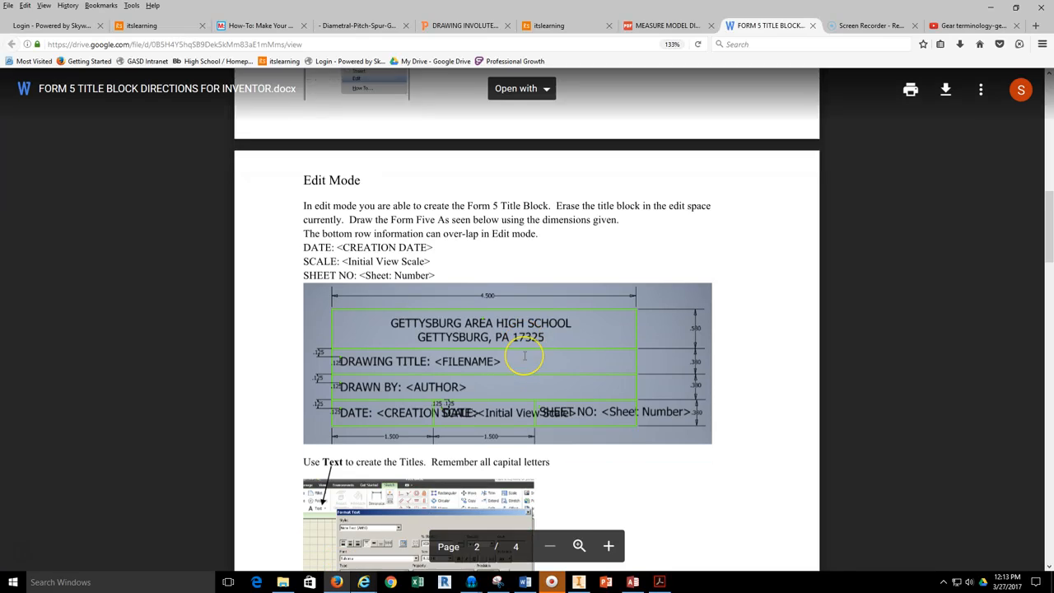
pyautogui.scroll(-3, 525, 356)
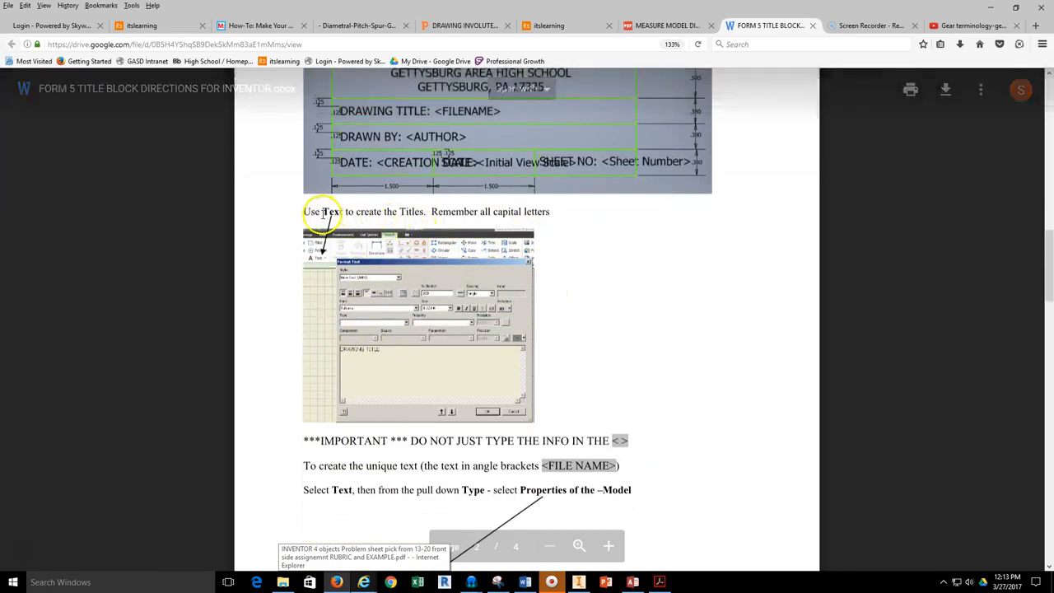
pyautogui.scroll(-2, 333, 247)
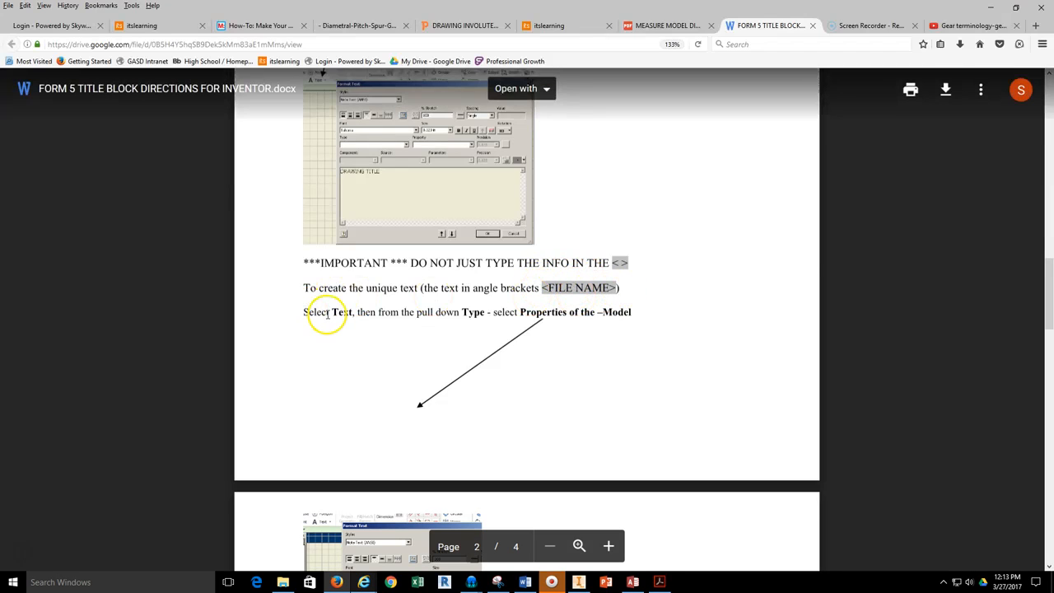
pyautogui.scroll(-2, 328, 314)
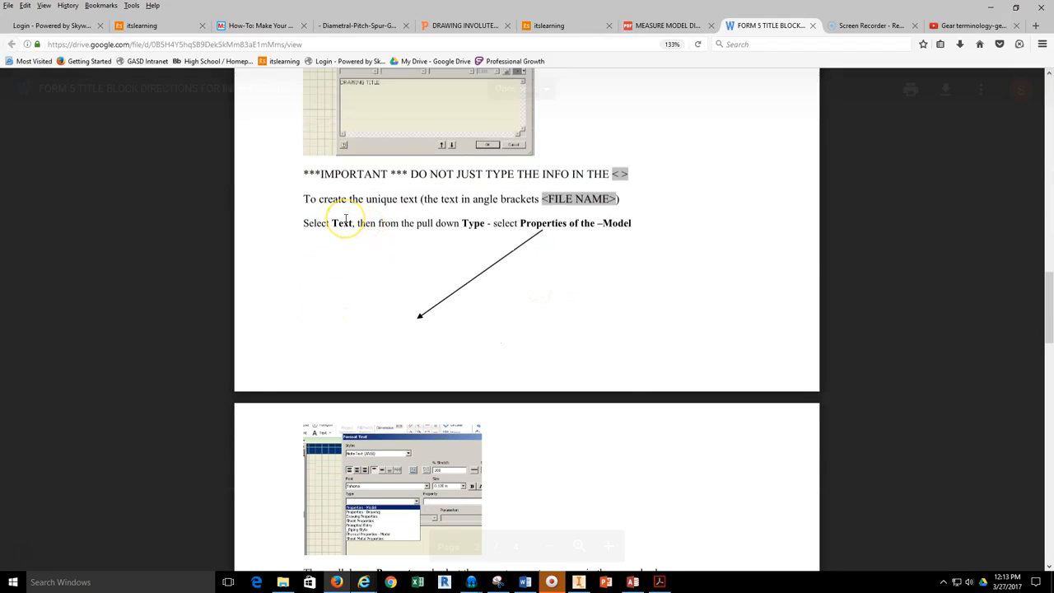
pyautogui.scroll(-1, 411, 230)
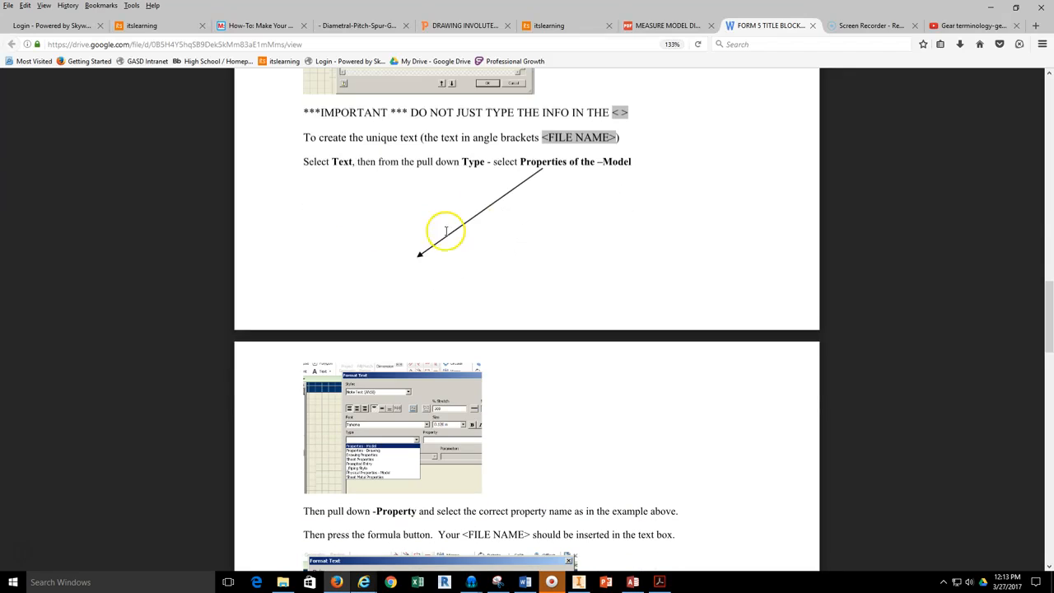
pyautogui.scroll(-1, 461, 190)
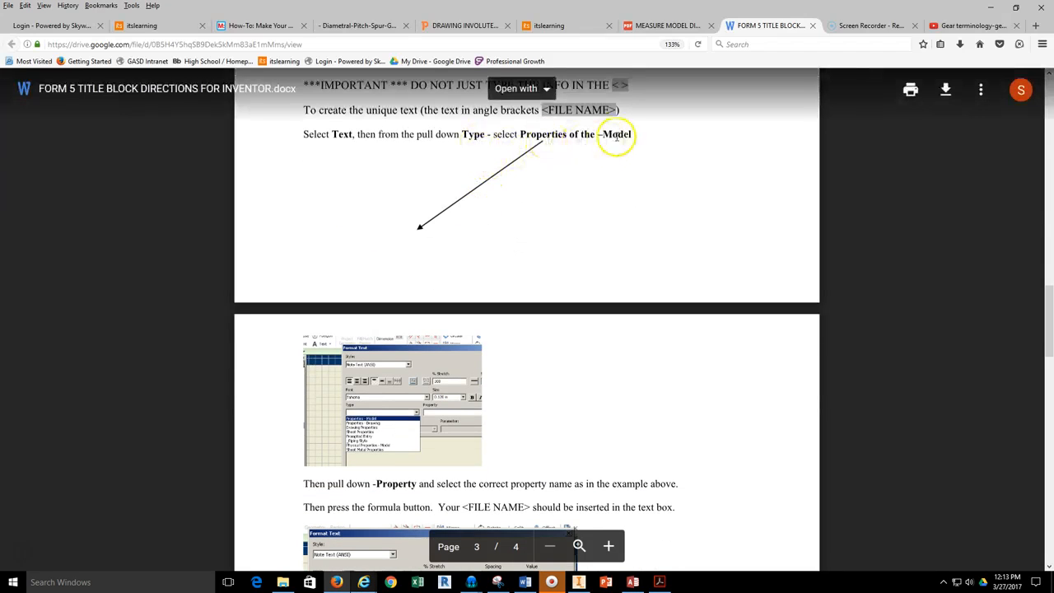
pyautogui.scroll(-2, 404, 358)
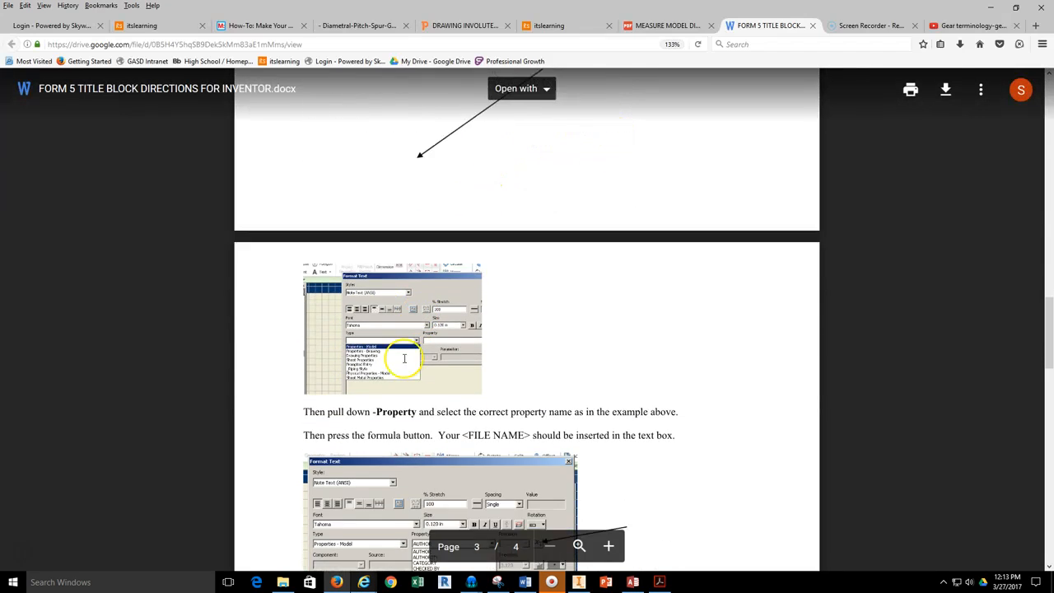
pyautogui.scroll(-2, 424, 327)
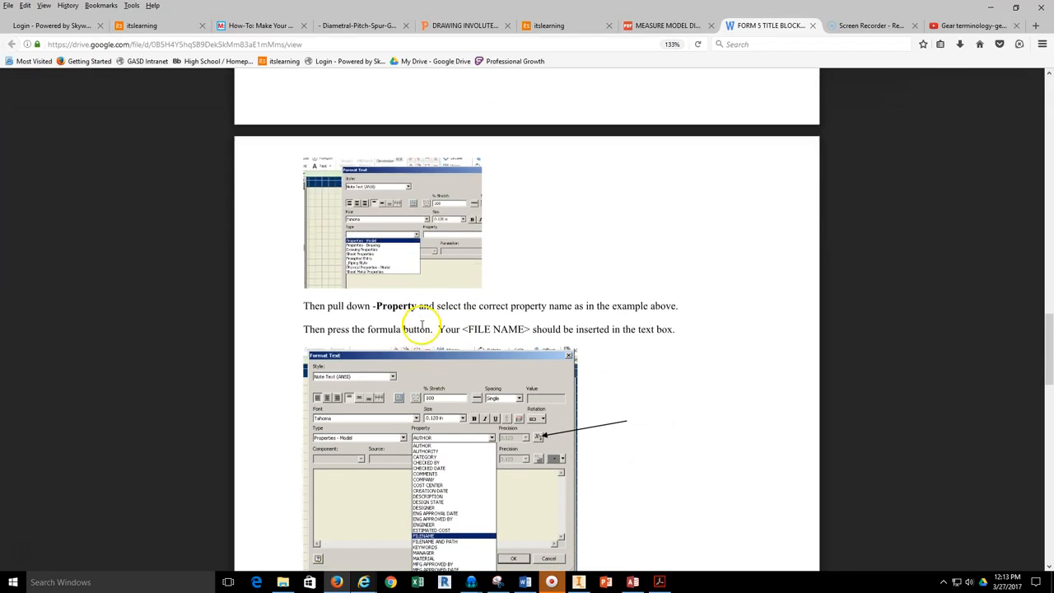
pyautogui.scroll(-2, 424, 387)
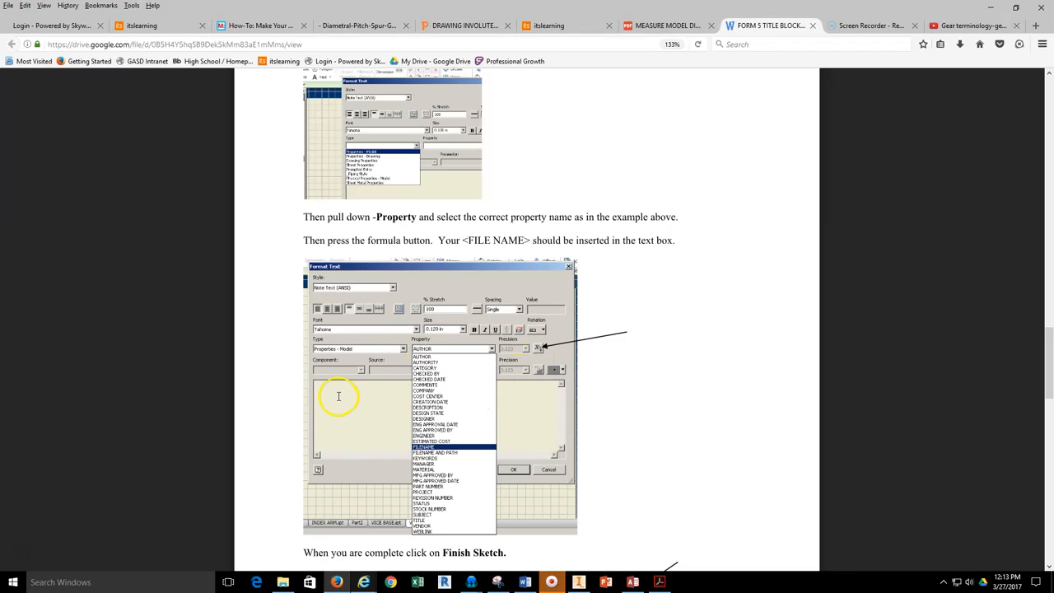
pyautogui.click(579, 583)
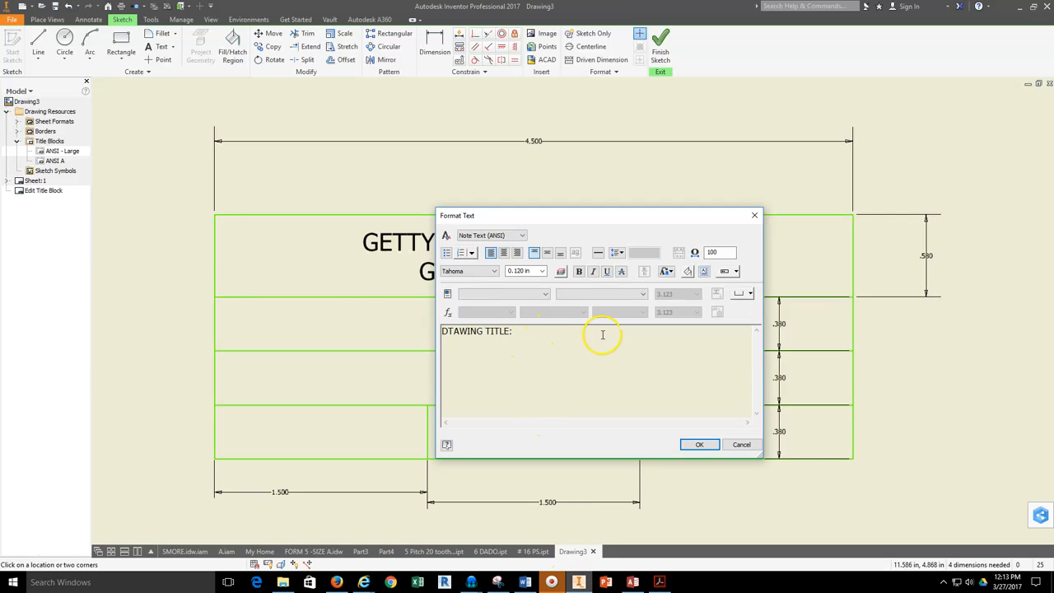
# Insert the model's FILENAME property after the drawing title label in the text being edited
pyautogui.click(544, 294)
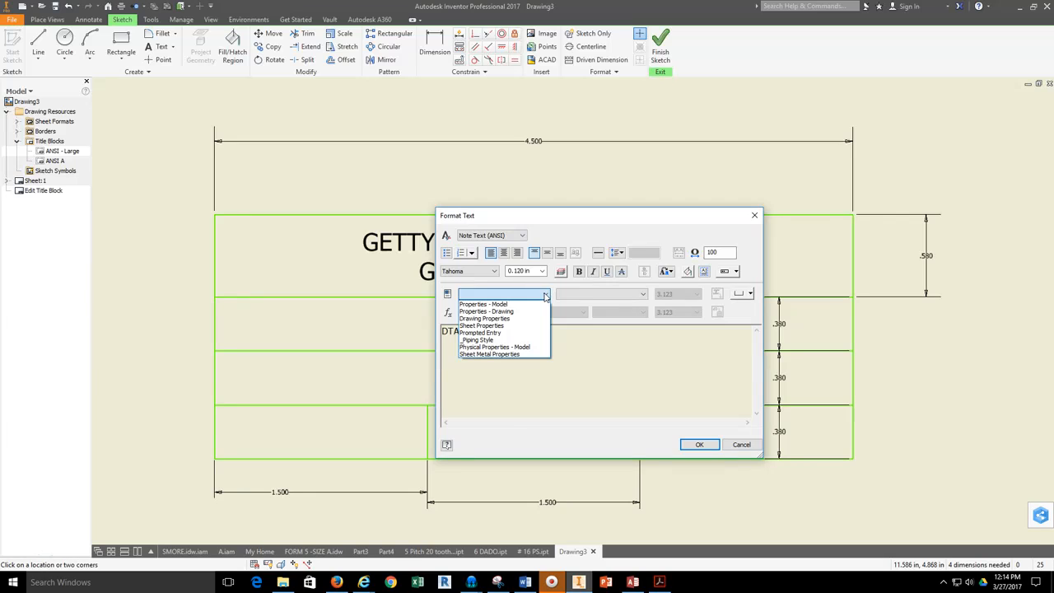
pyautogui.click(476, 306)
pyautogui.click(473, 298)
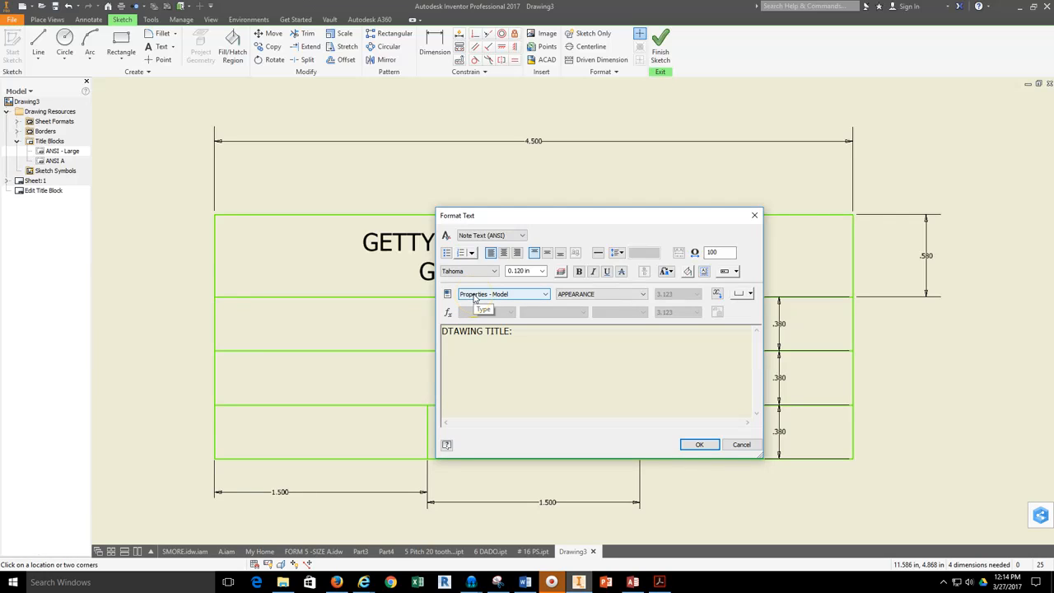
pyautogui.click(639, 295)
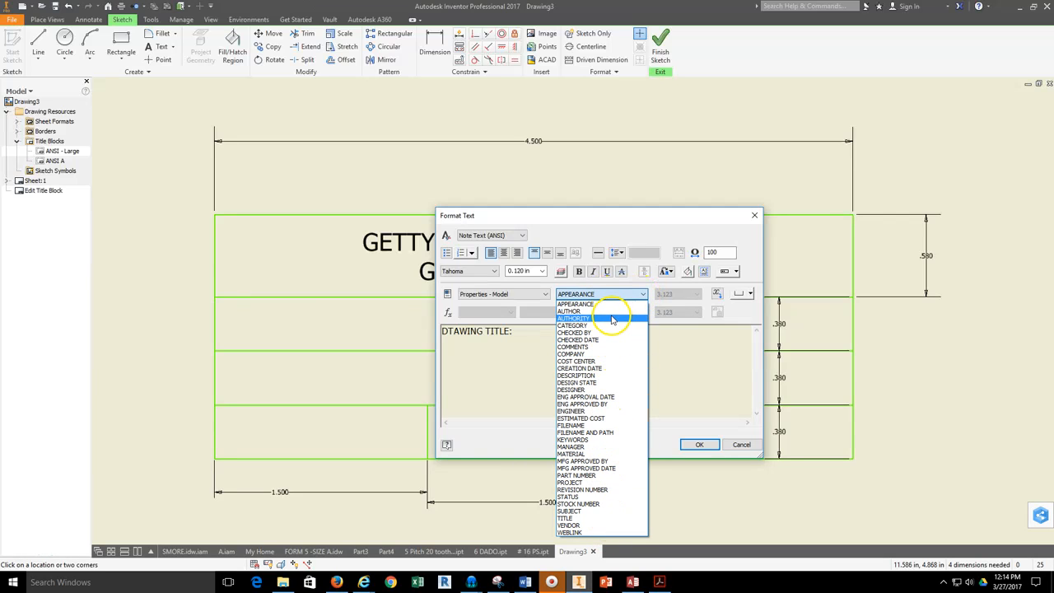
pyautogui.click(581, 426)
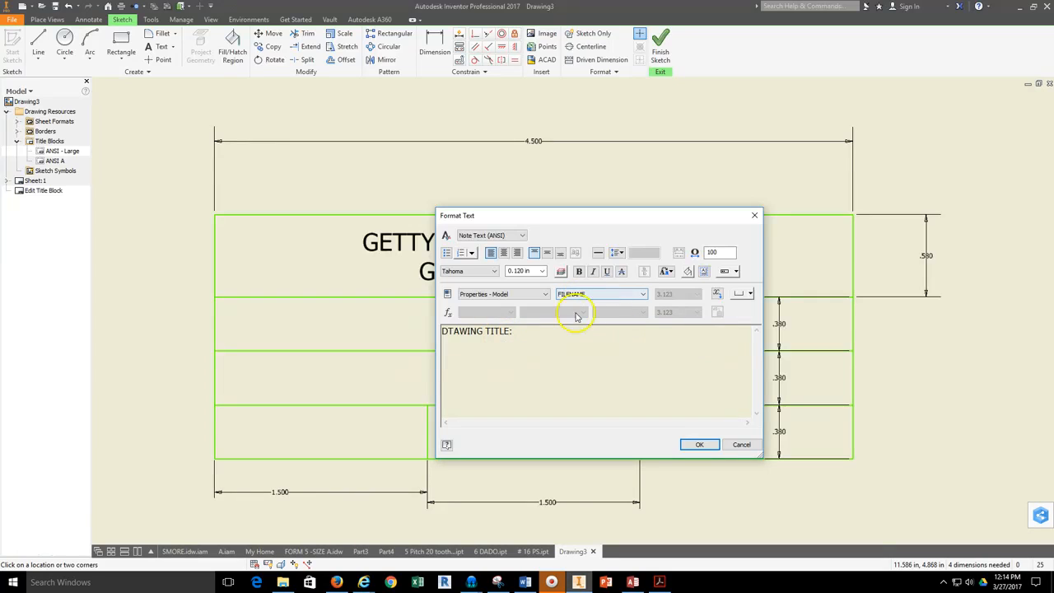
pyautogui.click(717, 295)
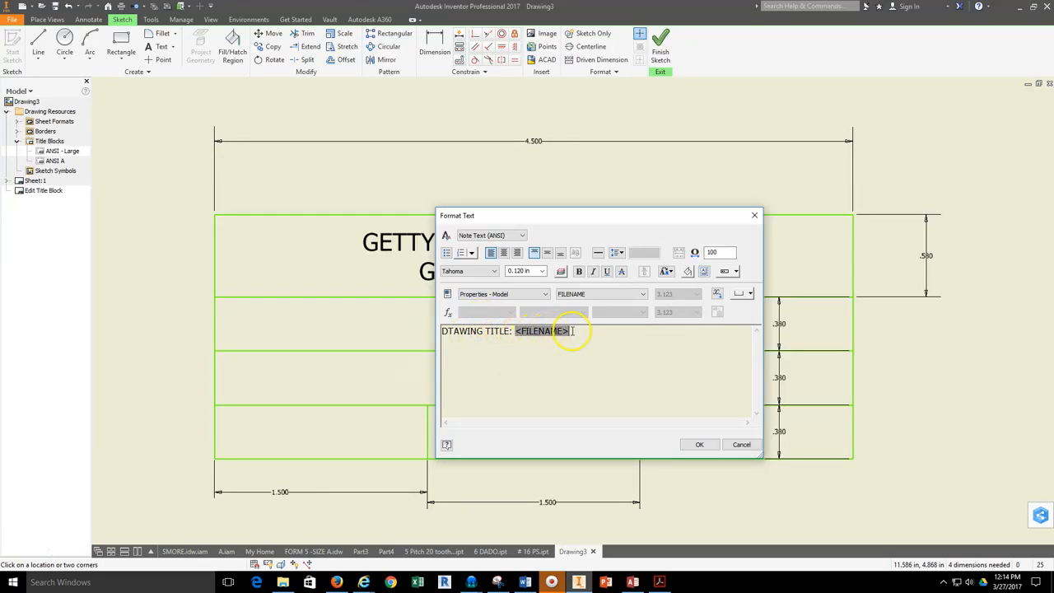
# Correct the misspelled label to read "DRAWING TITLE:" and accept the text
pyautogui.click(449, 330)
pyautogui.write('RA')
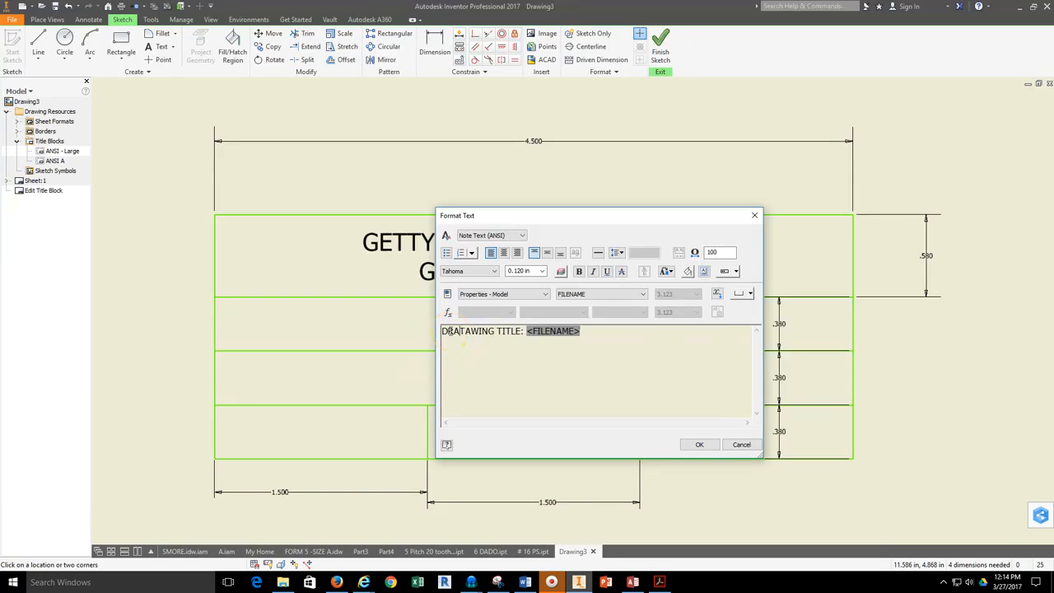
pyautogui.press('BackSpace')
pyautogui.press('BackSpace')
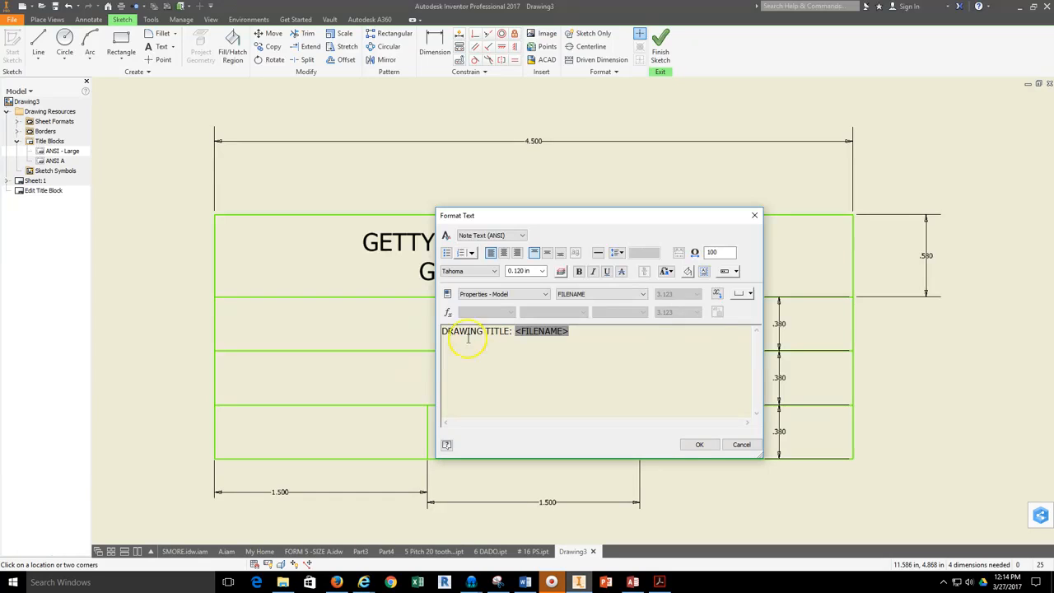
pyautogui.click(701, 444)
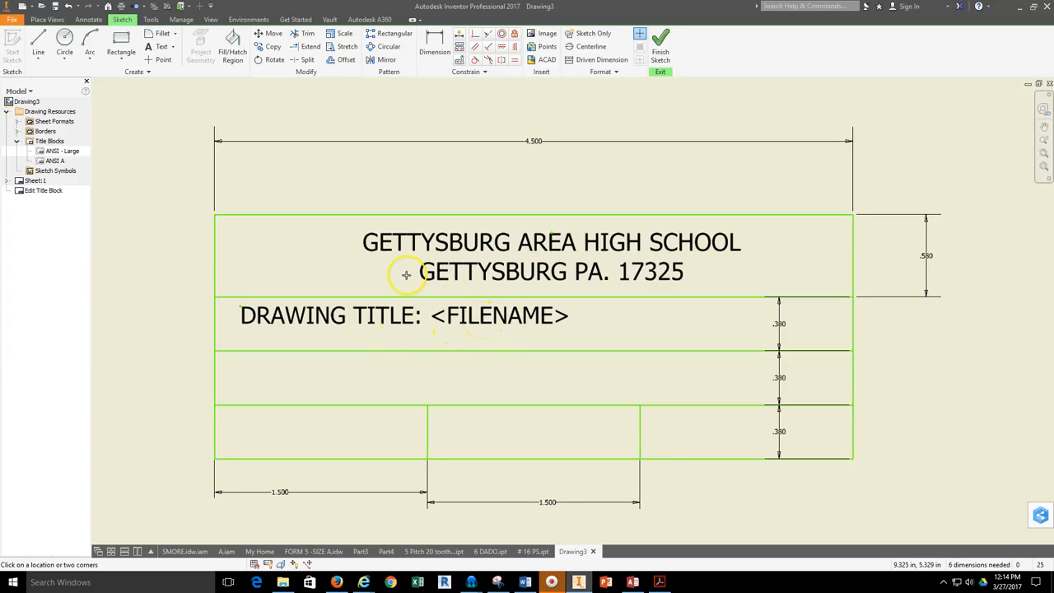
# Leave the Text command and move the drawing title line slightly down to the vertical middle of the second row
pyautogui.press('Escape')
pyautogui.click(260, 320)
pyautogui.moveTo(261, 321); pyautogui.dragTo(265, 325)
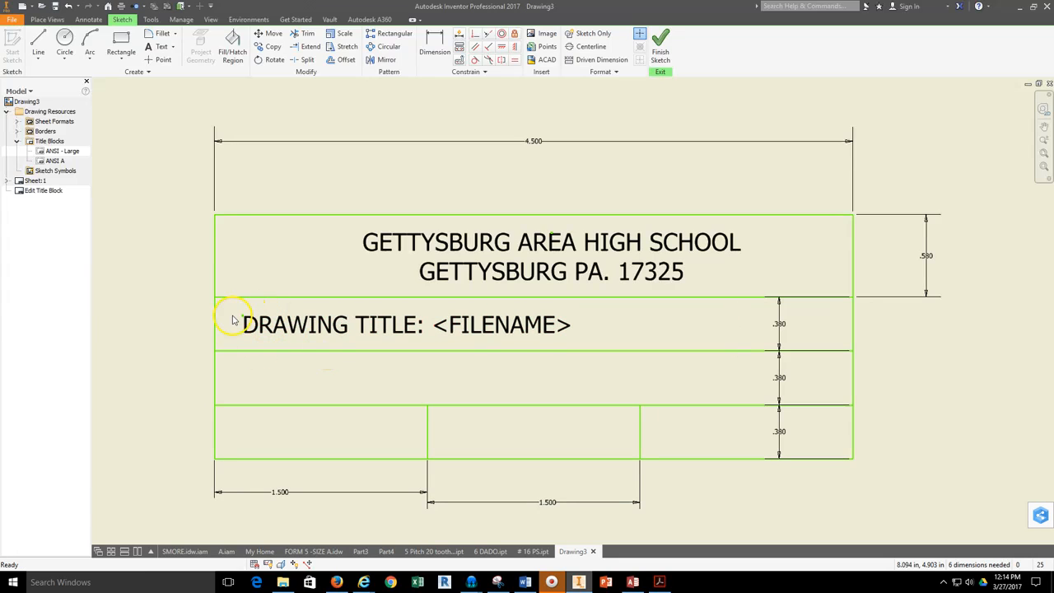
# Set the text height of the whole drawing title line, including its file name property, to 0.125 in
pyautogui.doubleClick(374, 326)
pyautogui.moveTo(588, 332); pyautogui.dragTo(442, 332)
pyautogui.click(542, 271)
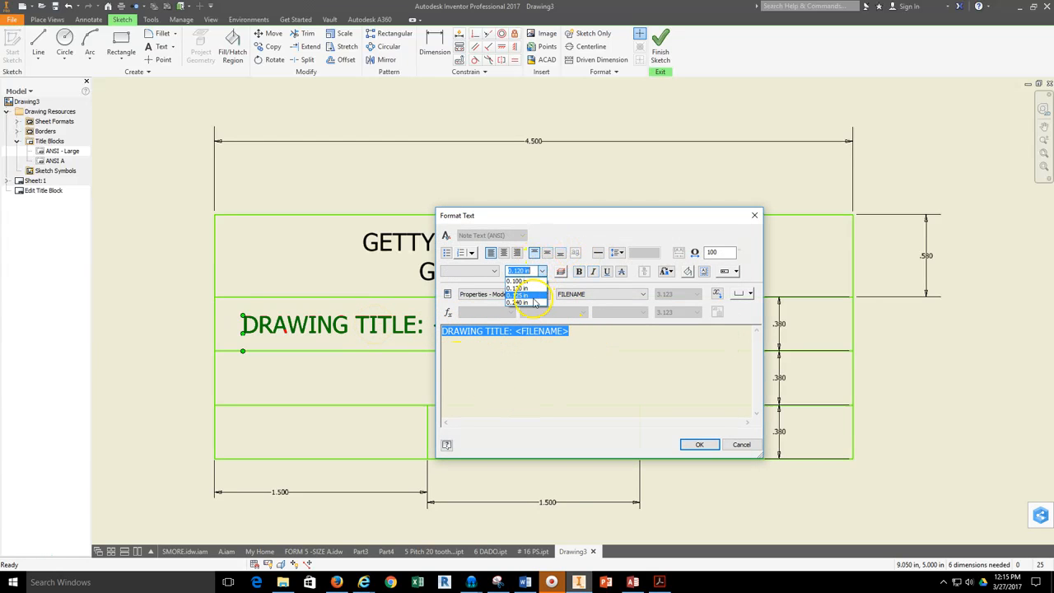
pyautogui.click(517, 282)
pyautogui.click(697, 445)
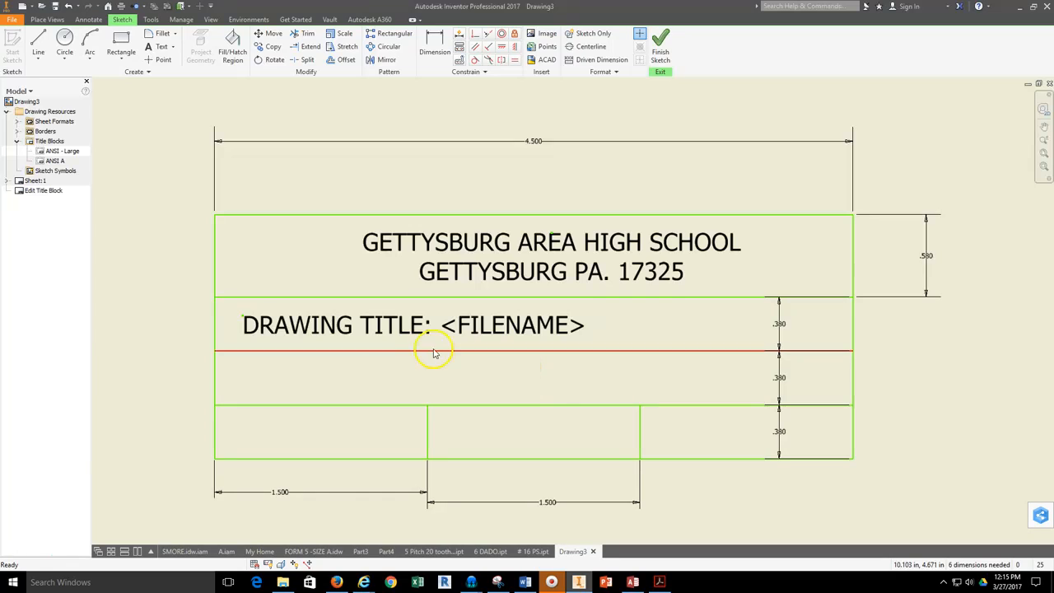
pyautogui.click(257, 327)
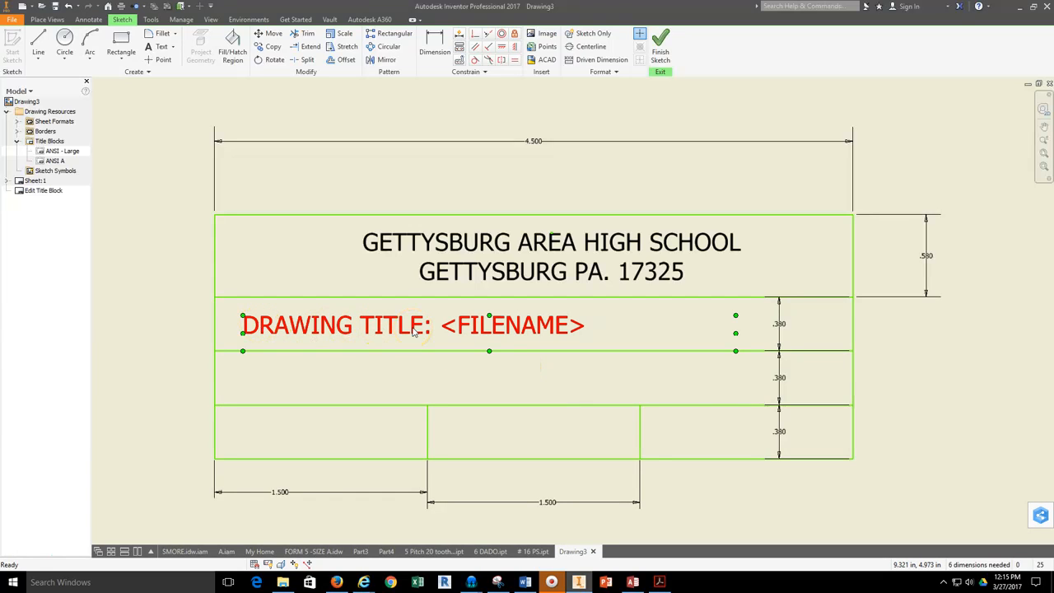
# Finish the title block sketch and save the edits as a new title block named "FORM 5"
pyautogui.click(664, 51)
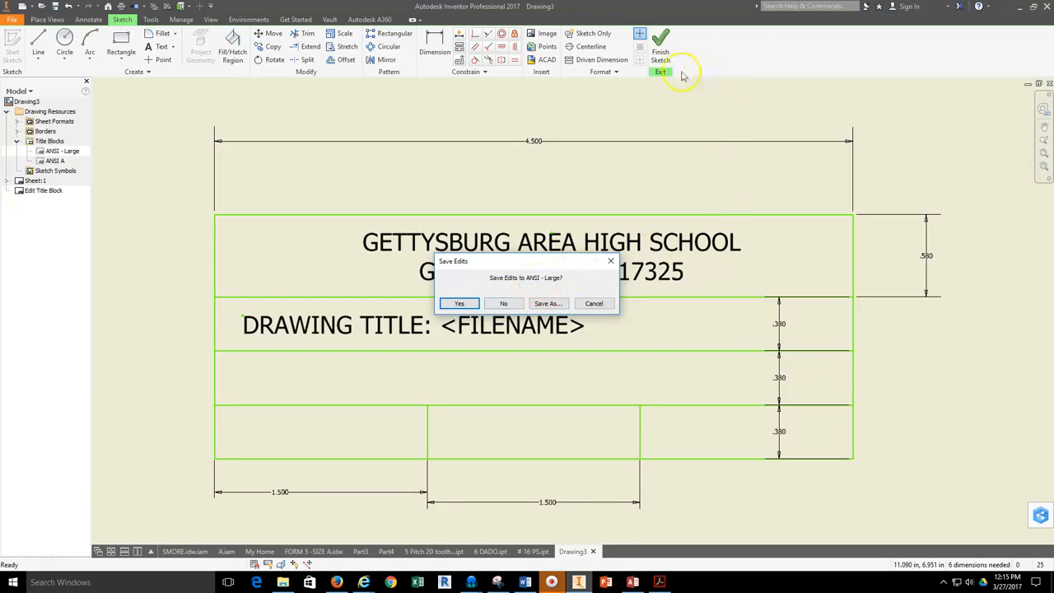
pyautogui.click(546, 304)
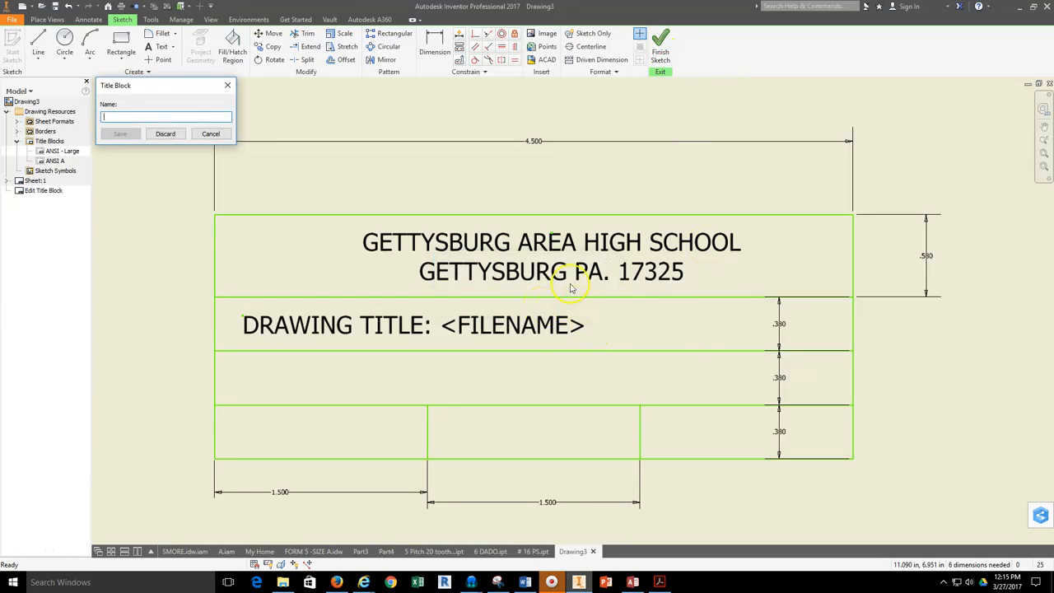
pyautogui.write('FORM 5')
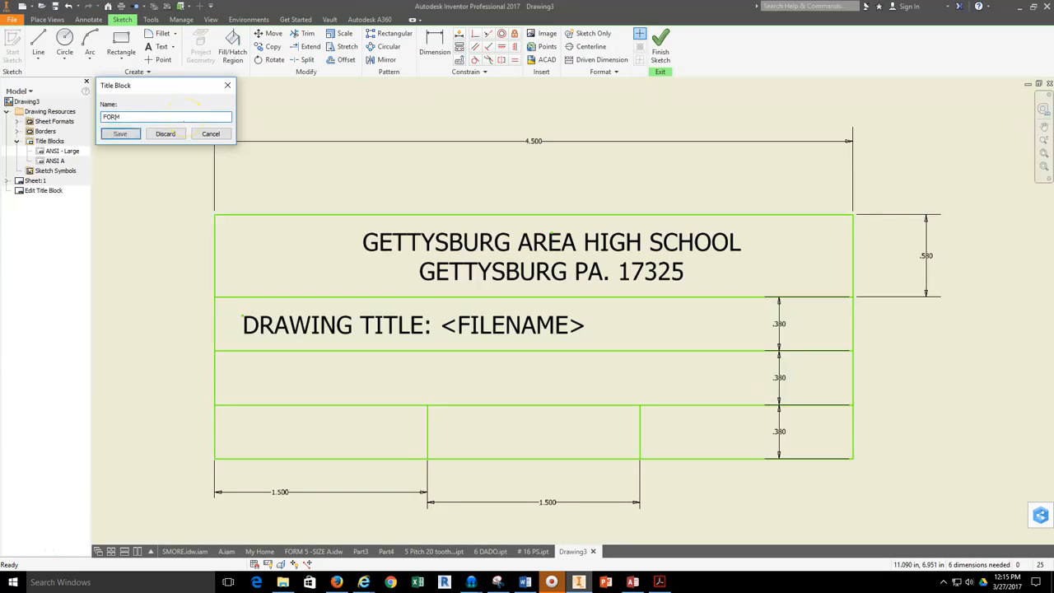
pyautogui.click(120, 133)
# Insert the FORM 5 title block from the drawing resources onto the sheet
pyautogui.click(56, 170)
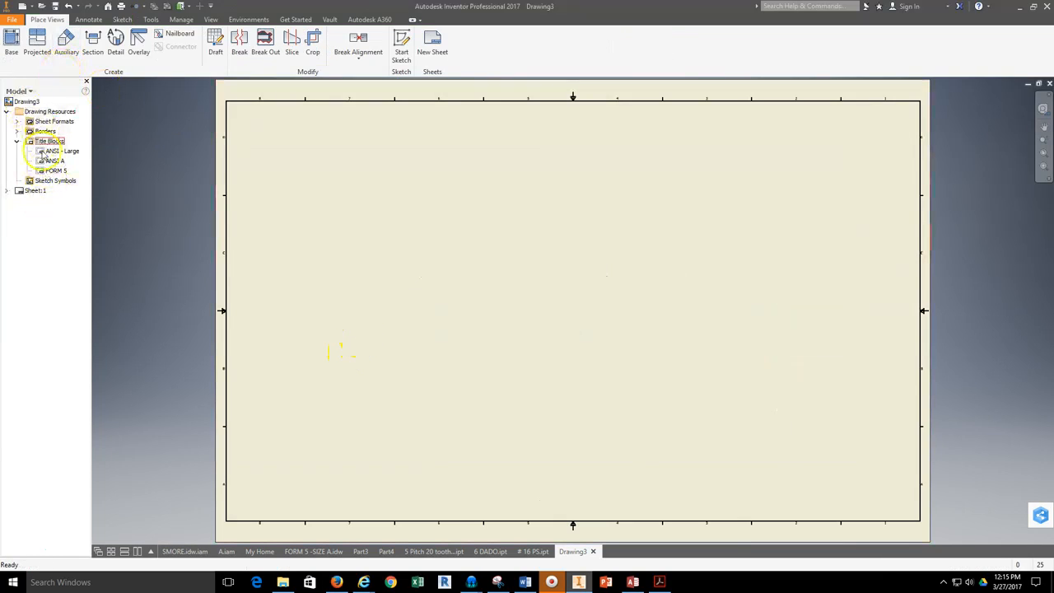
pyautogui.click(45, 141)
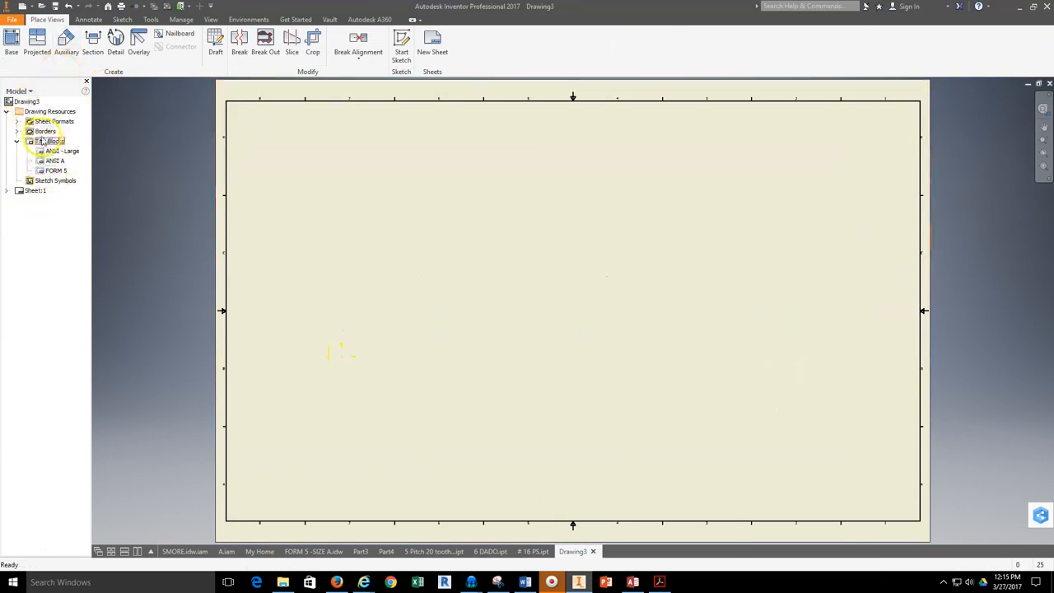
pyautogui.click(43, 178)
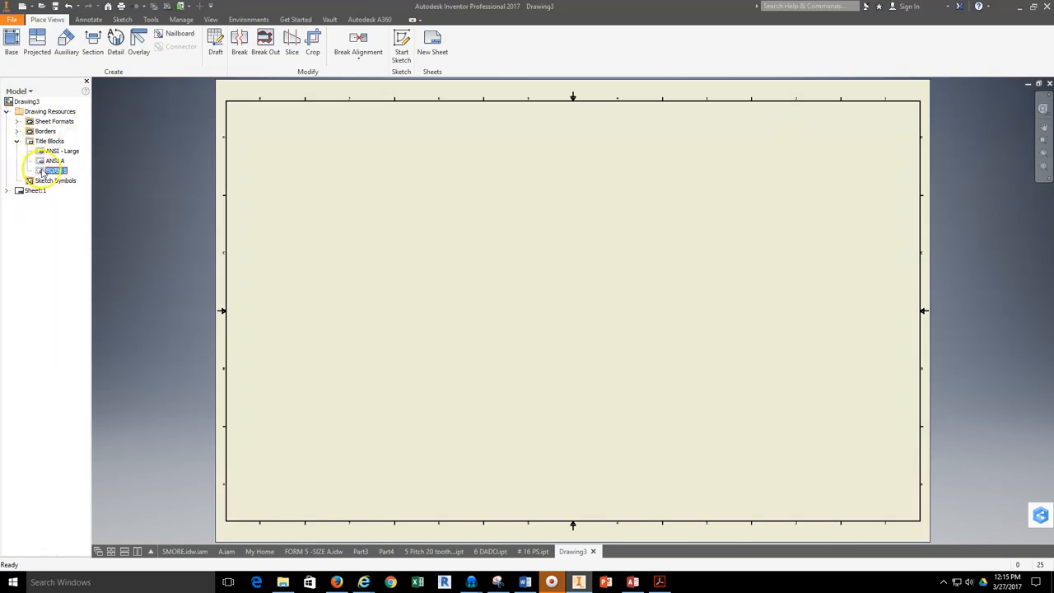
pyautogui.rightClick(41, 169)
pyautogui.click(61, 216)
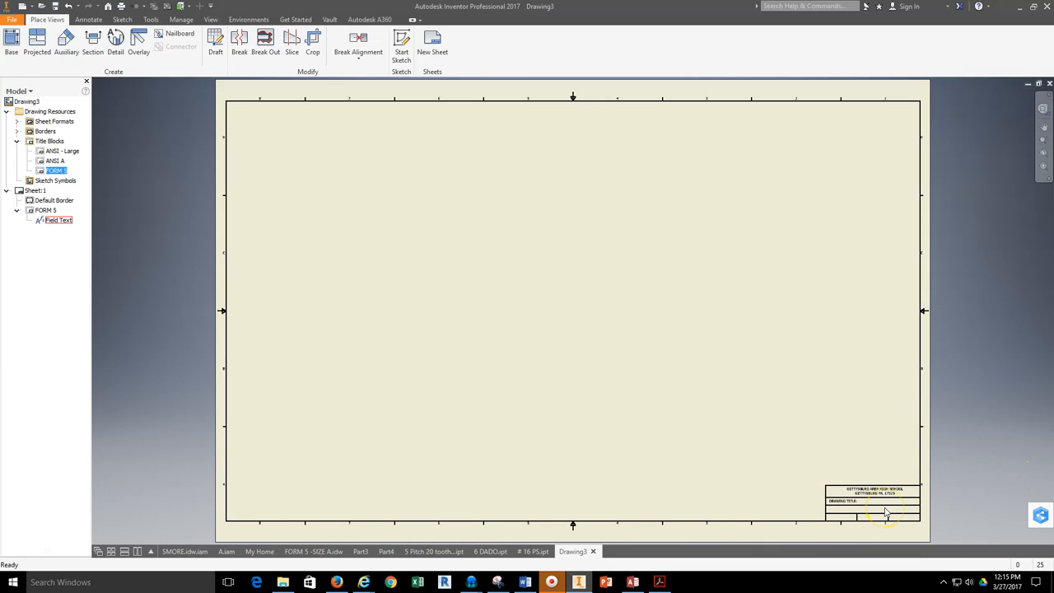
# Edit Sheet:1 and change its size to A, keeping the landscape orientation
pyautogui.click(841, 500)
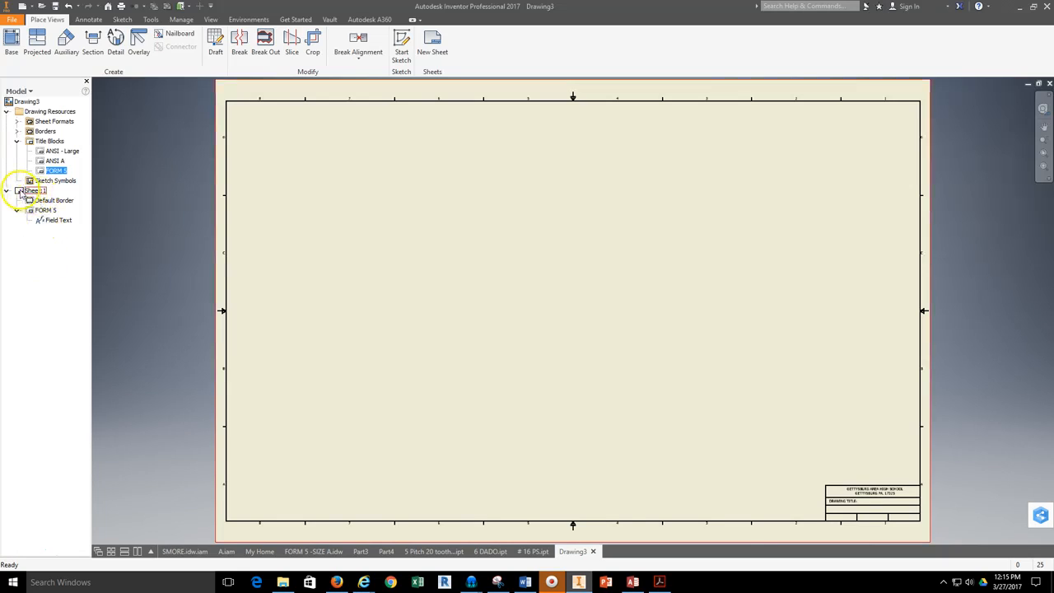
pyautogui.moveTo(774, 438); pyautogui.dragTo(504, 391, button='middle')
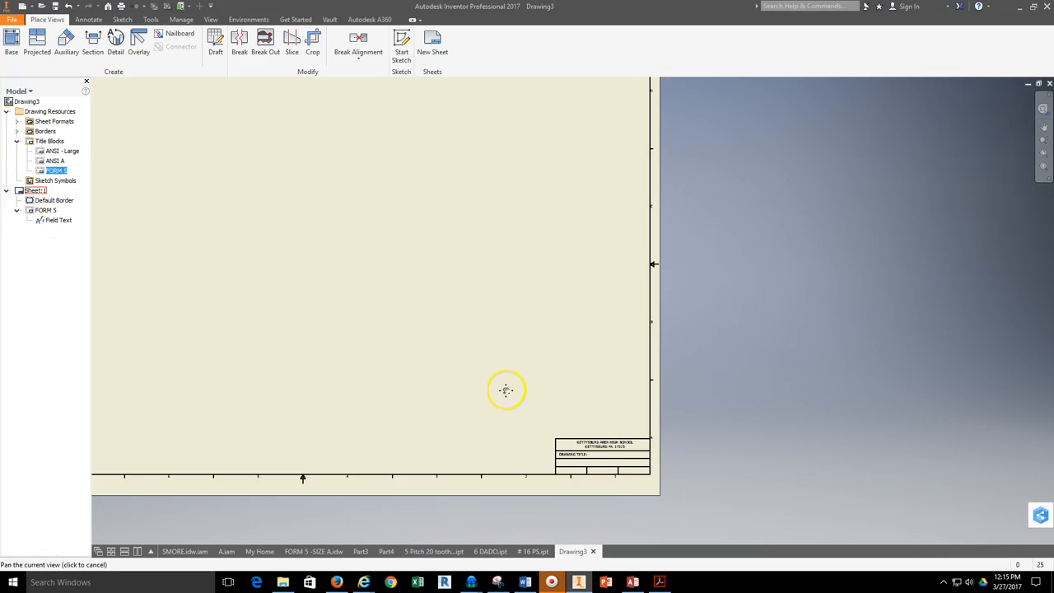
pyautogui.scroll(-8, 549, 433)
pyautogui.scroll(10, 684, 475)
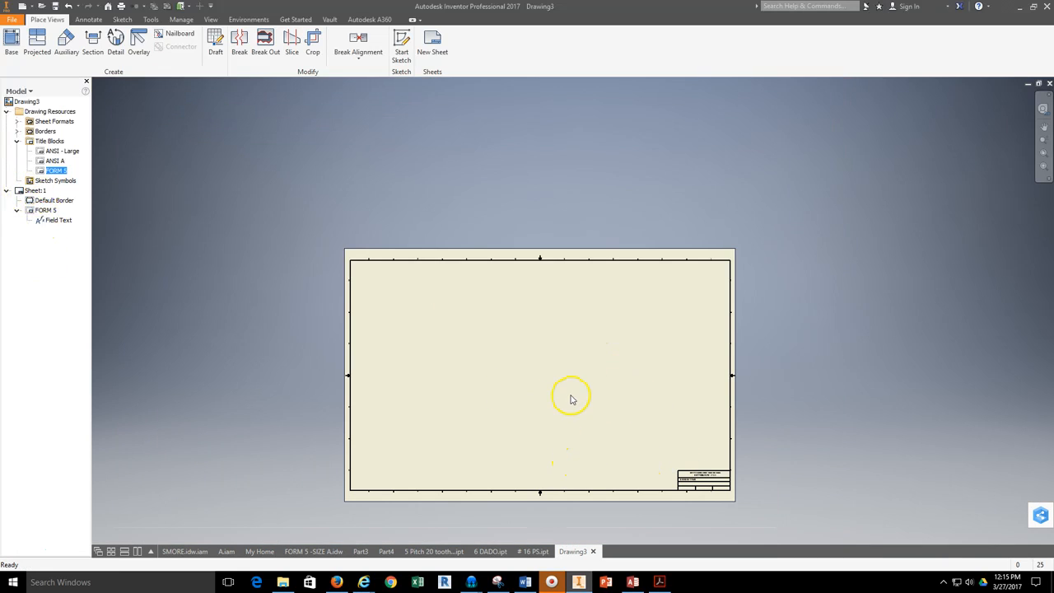
pyautogui.scroll(-3, 507, 368)
pyautogui.scroll(3, 384, 304)
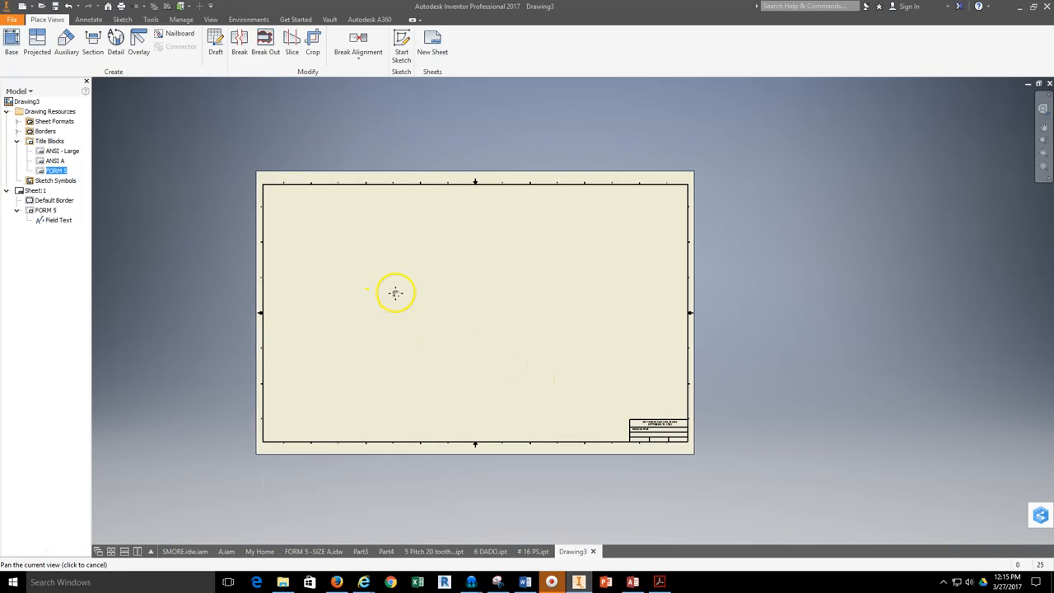
pyautogui.click(30, 191)
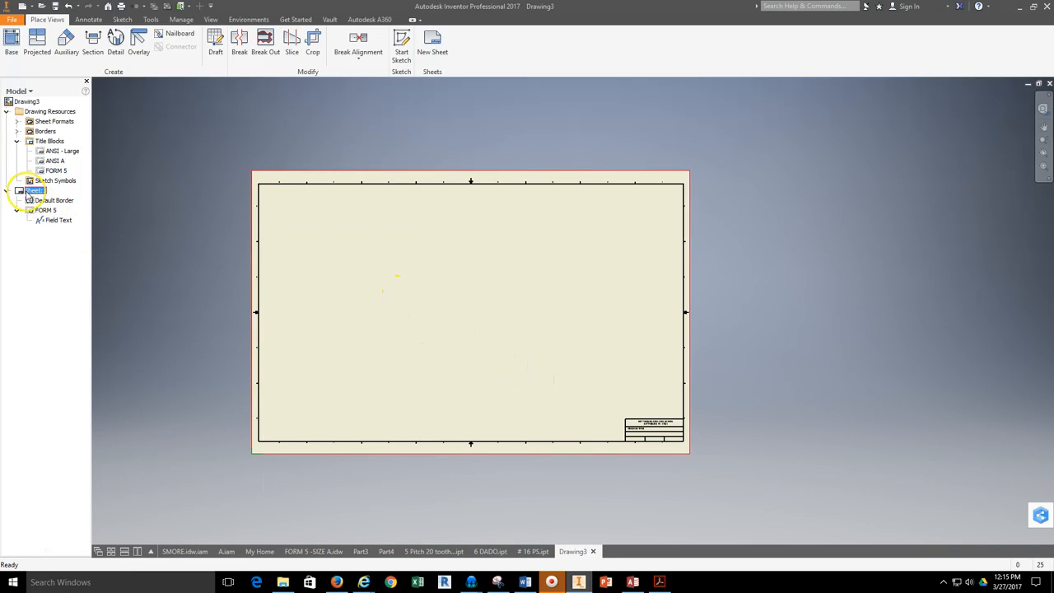
pyautogui.rightClick(20, 194)
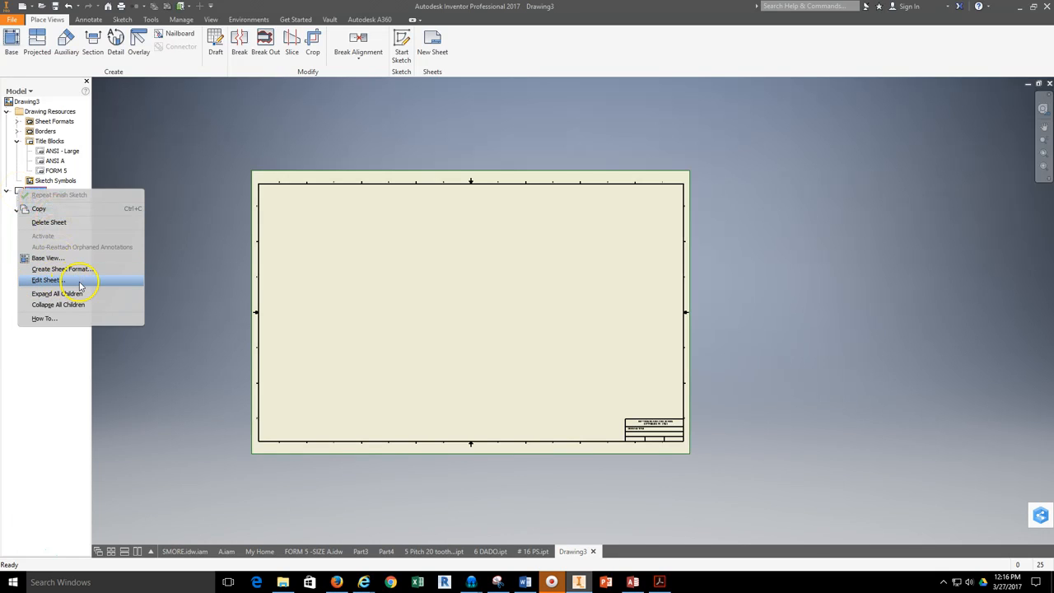
pyautogui.click(74, 283)
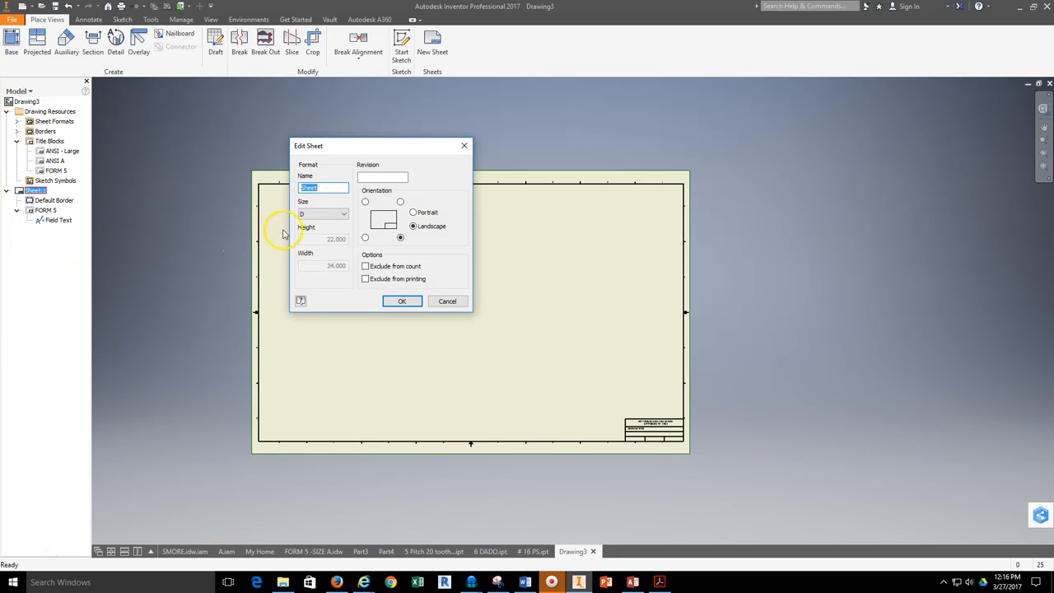
pyautogui.click(344, 214)
pyautogui.click(330, 222)
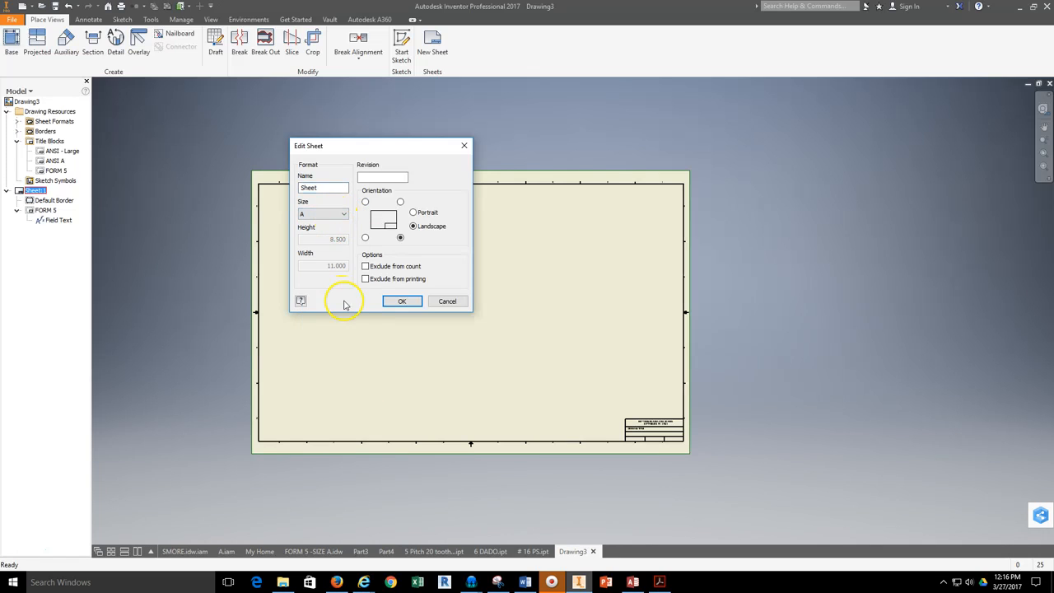
pyautogui.click(392, 303)
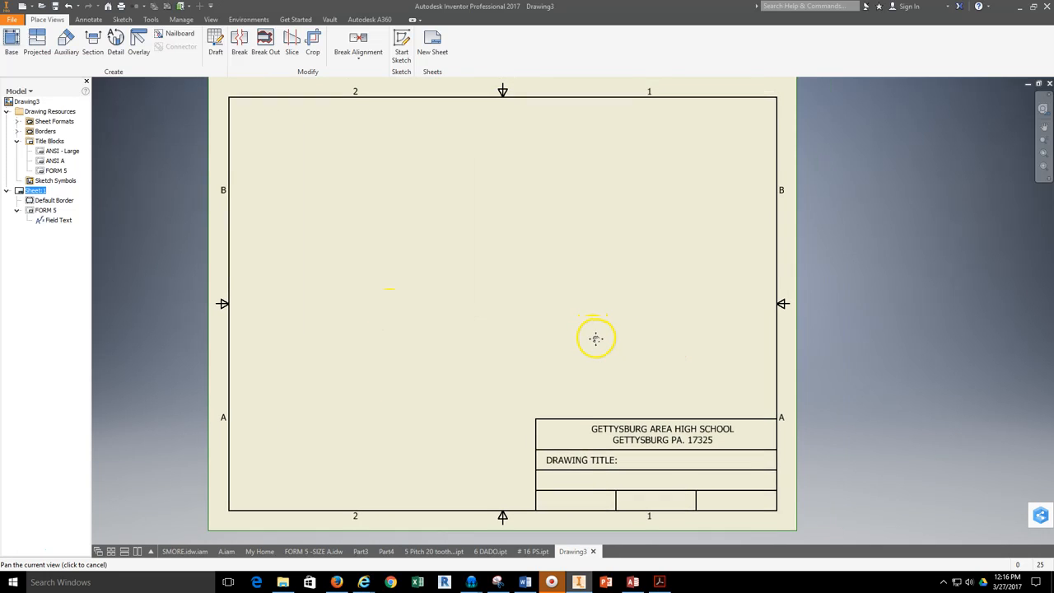
# Set up a front base view of Part4 at 1/2 scale, with projected views to its right and above it
pyautogui.click(6, 46)
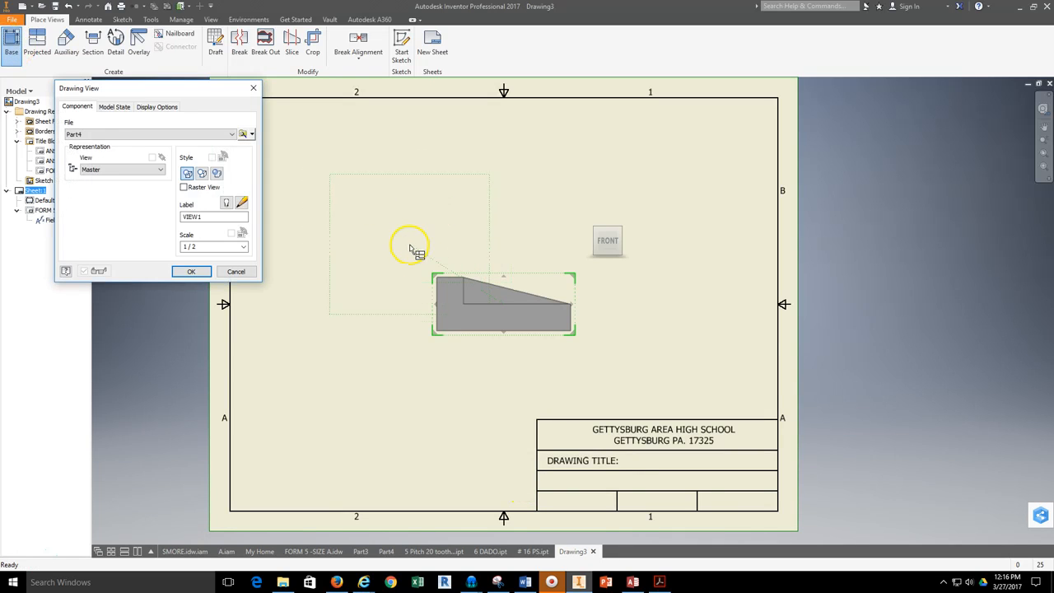
pyautogui.moveTo(488, 323)
pyautogui.mouseDown()
pyautogui.moveTo(435, 343)
pyautogui.moveTo(426, 333)
pyautogui.mouseUp()
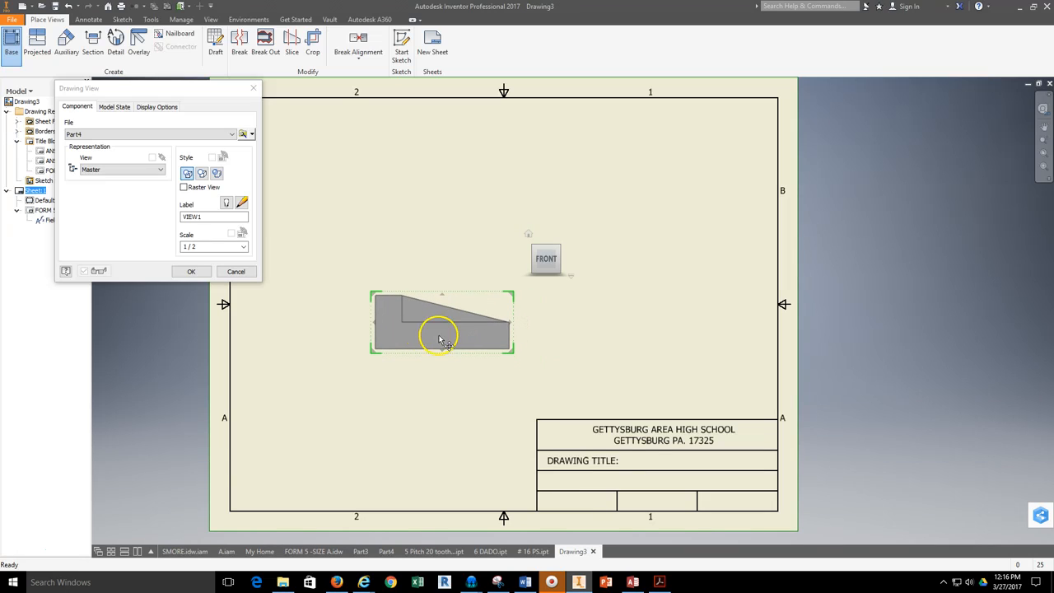
pyautogui.click(626, 336)
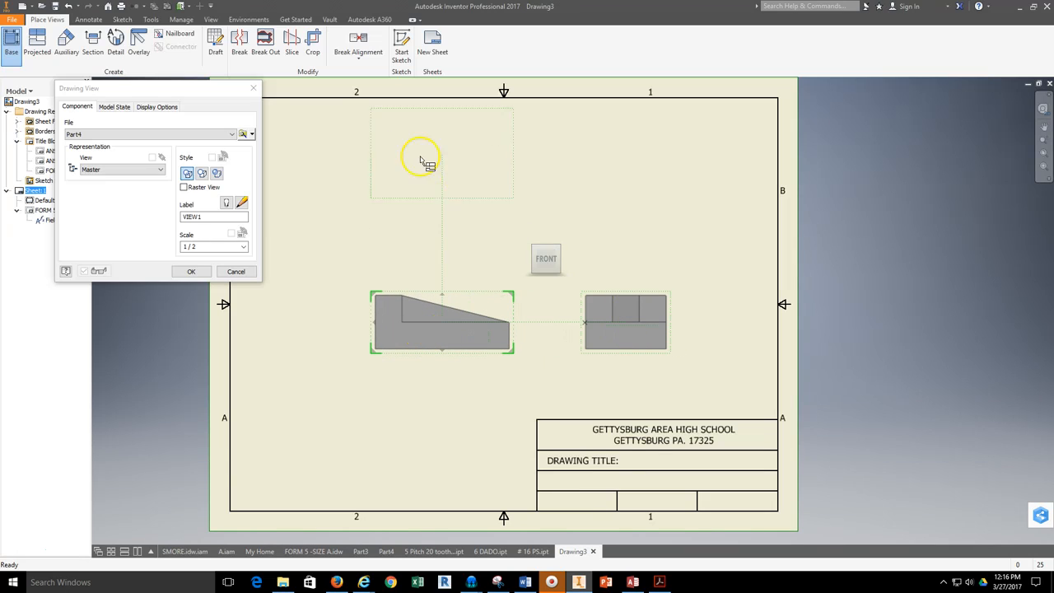
pyautogui.click(430, 191)
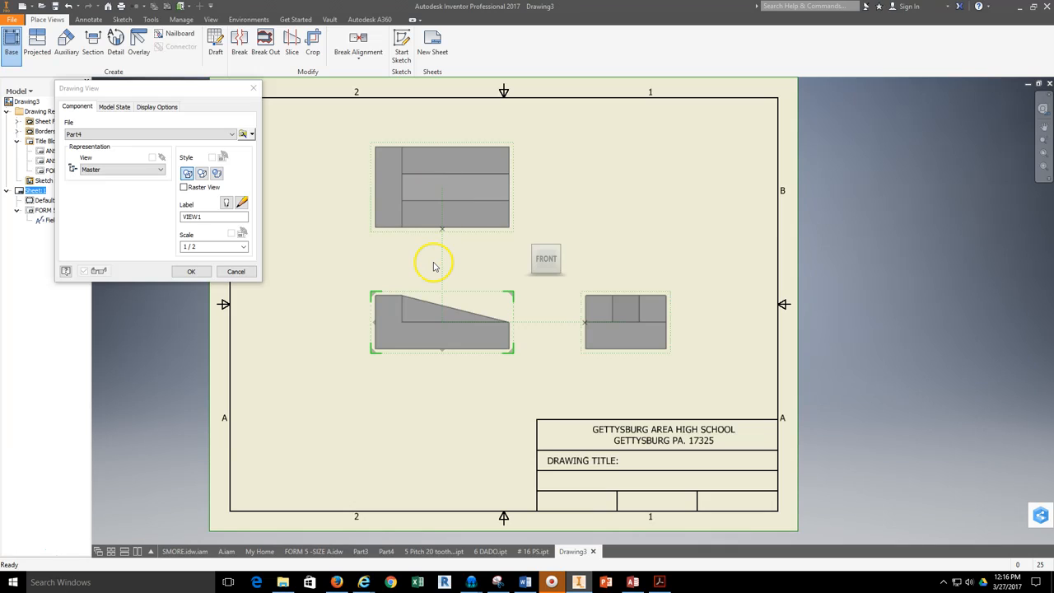
# Confirm the drawing views and save the part file on the Desktop as "Part4 today"
pyautogui.click(198, 277)
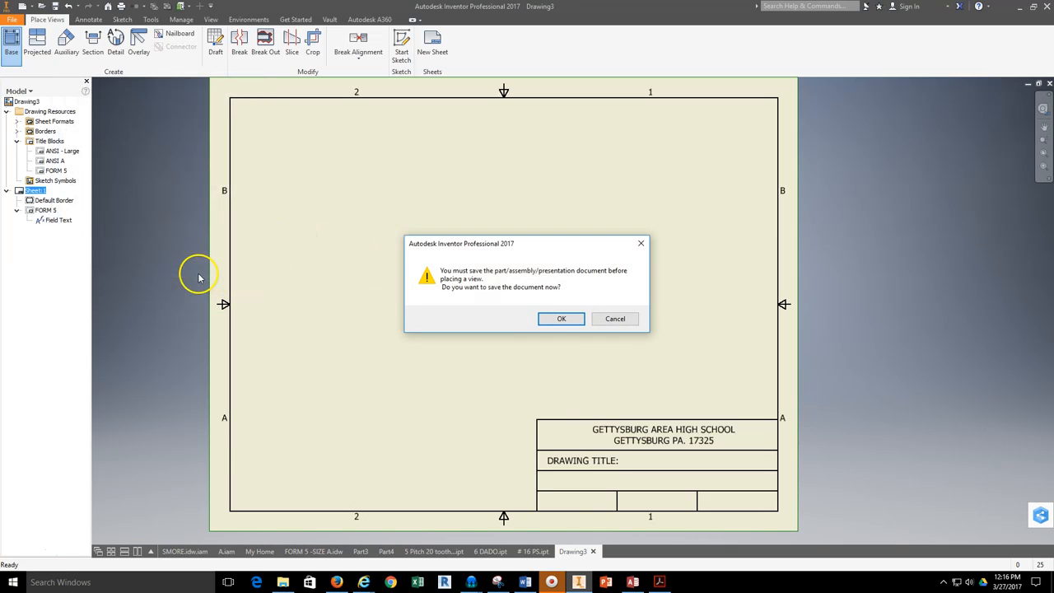
pyautogui.click(563, 321)
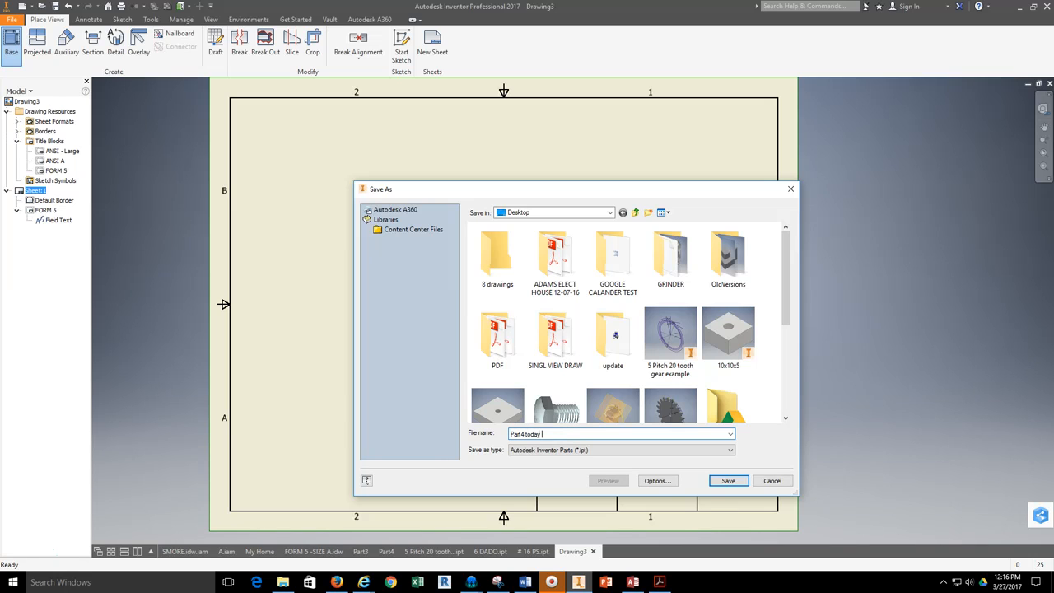
pyautogui.press('Return')
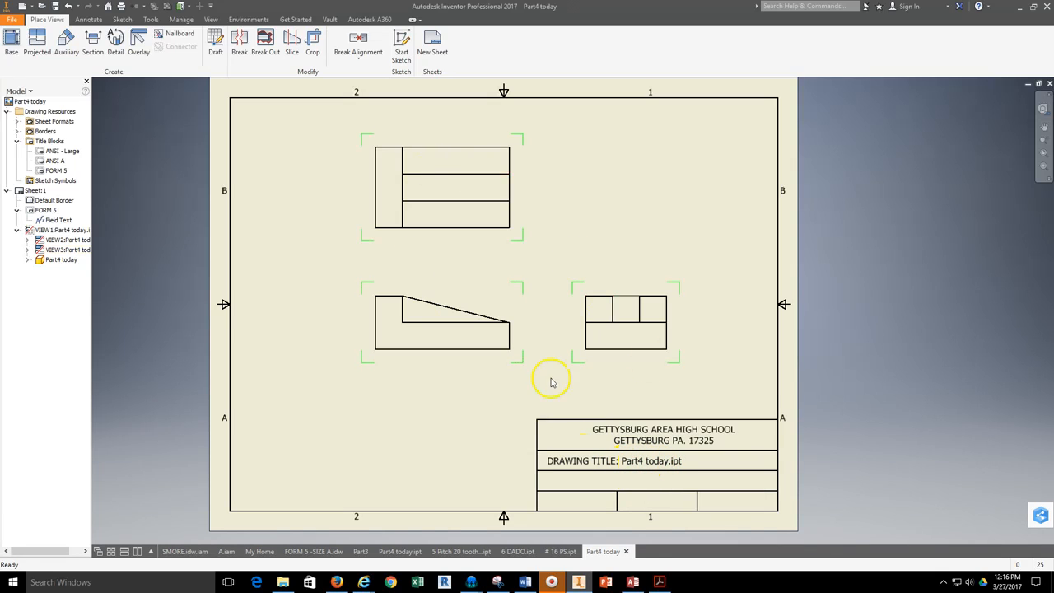
# Examine the drawing title shown in the title block on the sheet
pyautogui.scroll(5, 637, 470)
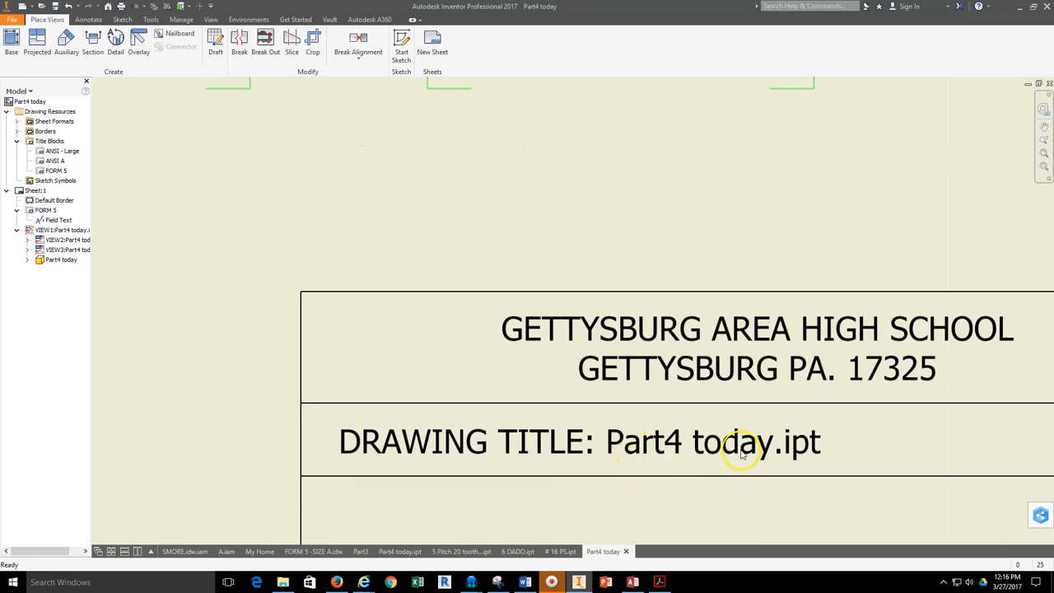
pyautogui.scroll(-5, 717, 451)
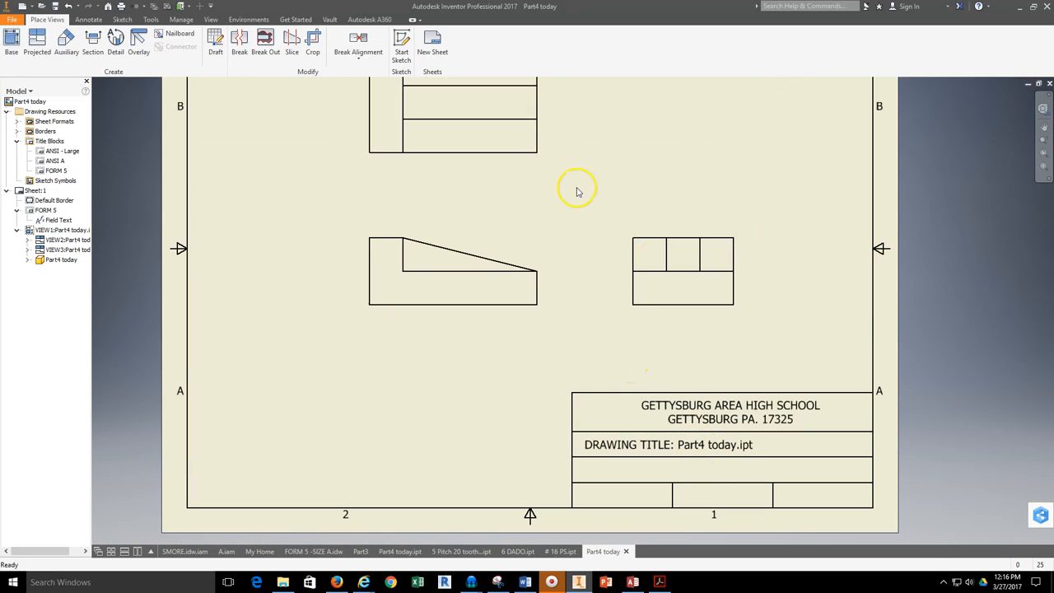
pyautogui.moveTo(552, 200); pyautogui.dragTo(472, 171, button='middle')
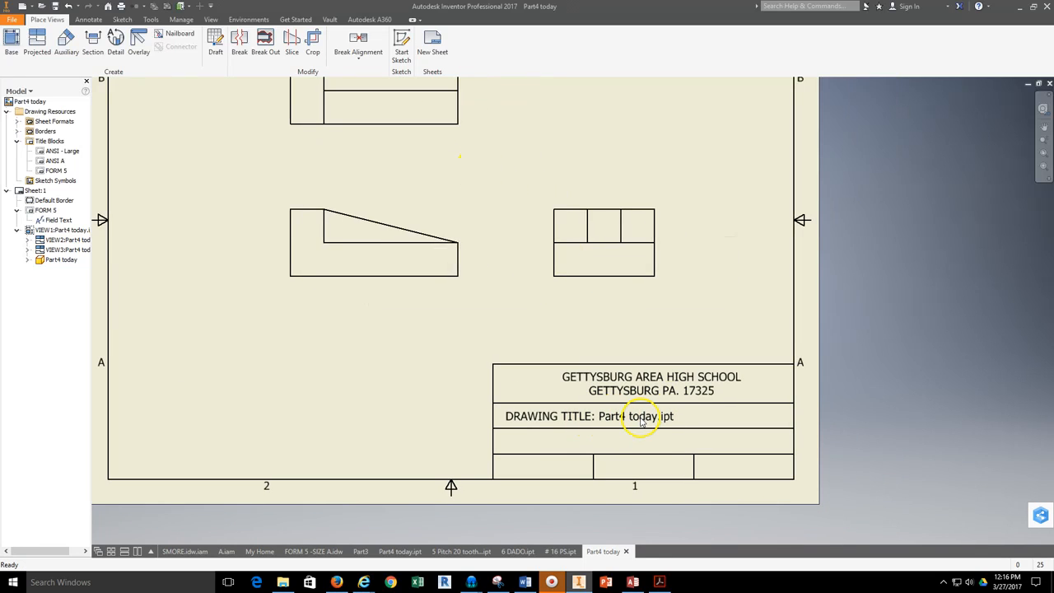
pyautogui.moveTo(583, 433); pyautogui.dragTo(604, 402, button='middle')
pyautogui.moveTo(480, 317)
pyautogui.mouseDown(button='middle')
pyautogui.moveTo(523, 464)
pyautogui.moveTo(508, 393)
pyautogui.mouseUp(button='middle')
# Open the FORM 5 title block for editing, check the property linked to the drawing title, and exit without saving edits
pyautogui.click(44, 173)
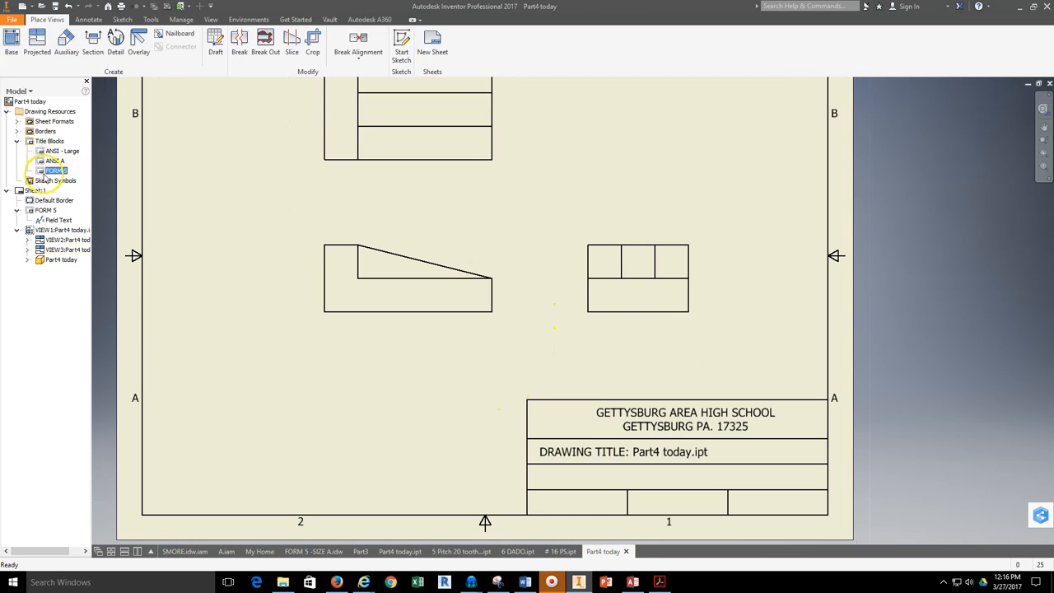
pyautogui.rightClick(46, 176)
pyautogui.click(73, 218)
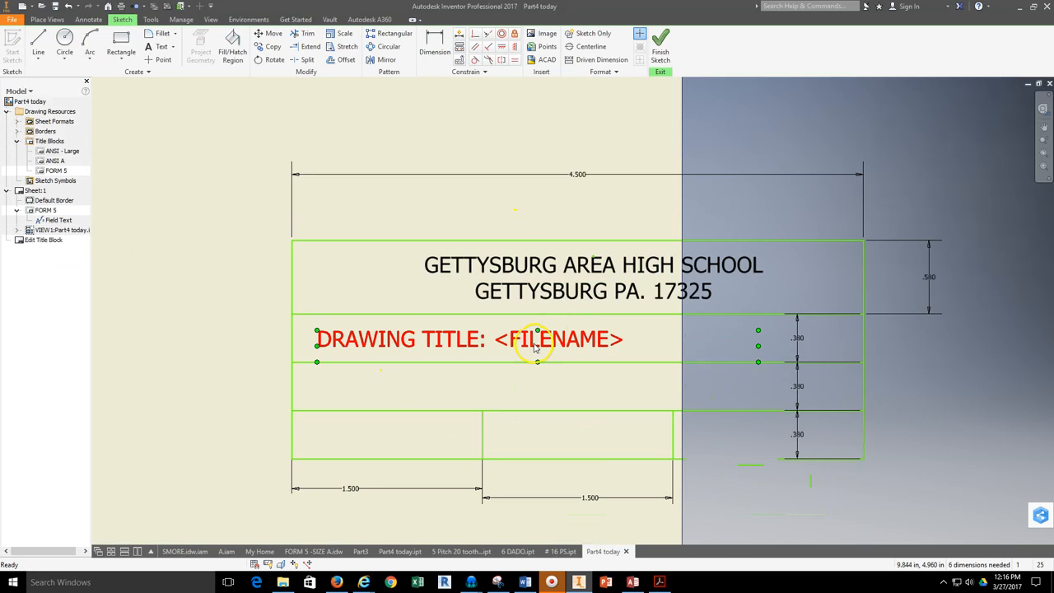
pyautogui.doubleClick(533, 346)
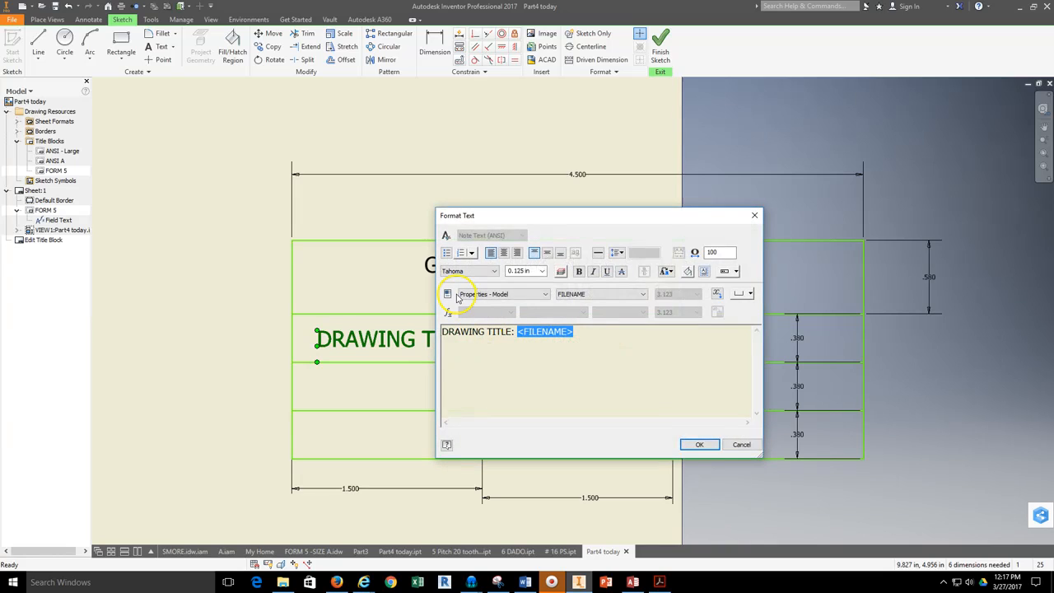
pyautogui.click(603, 296)
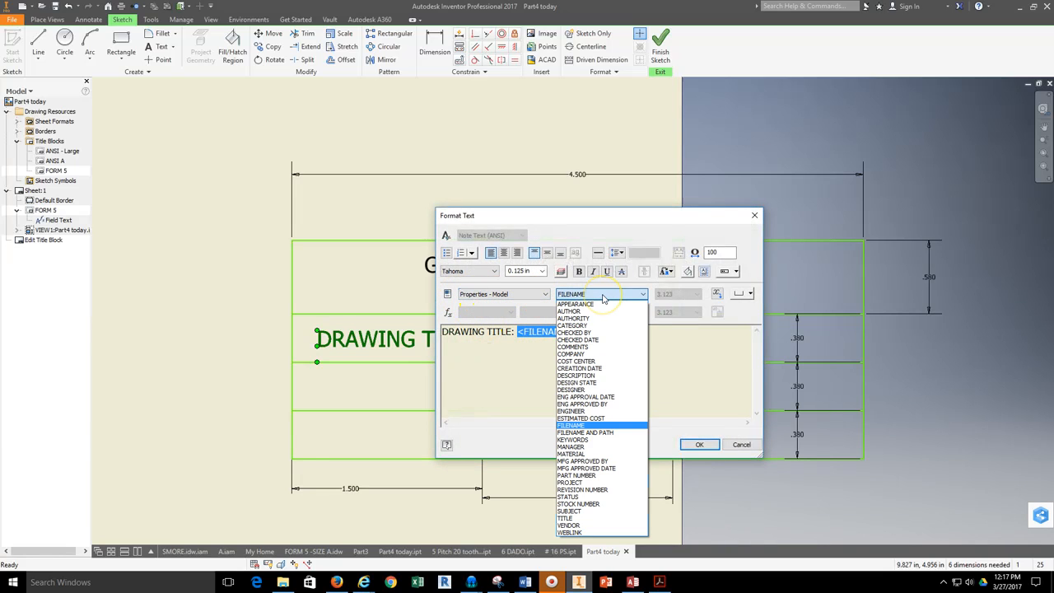
pyautogui.click(603, 296)
pyautogui.click(713, 443)
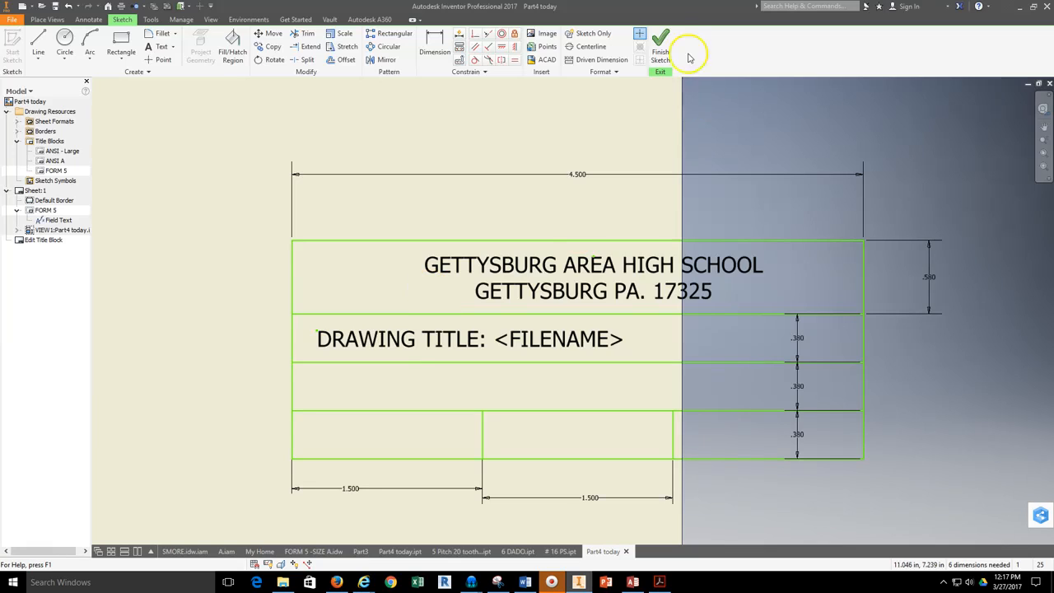
pyautogui.click(661, 59)
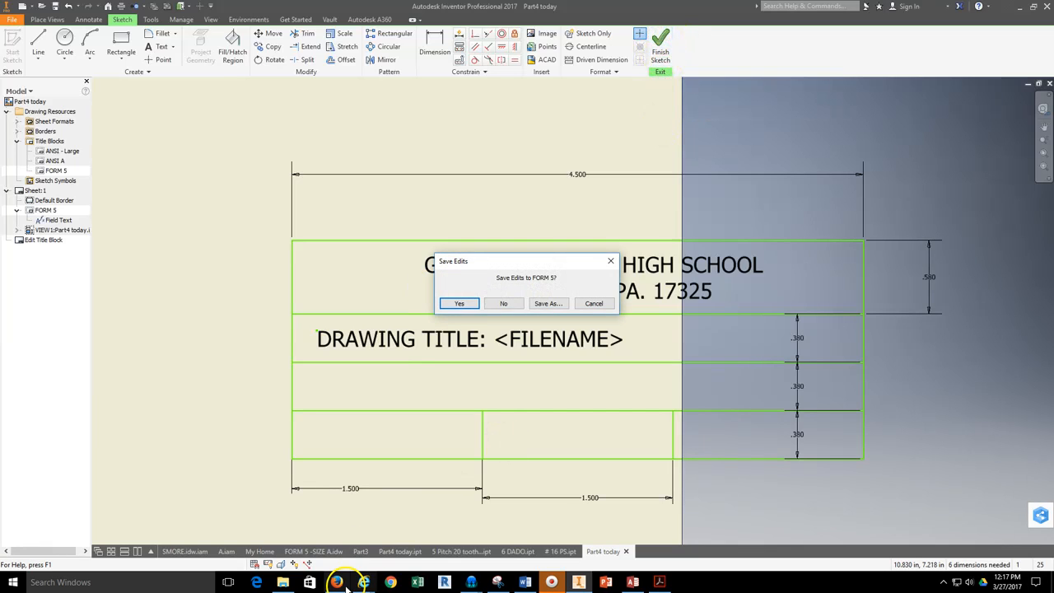
pyautogui.click(499, 301)
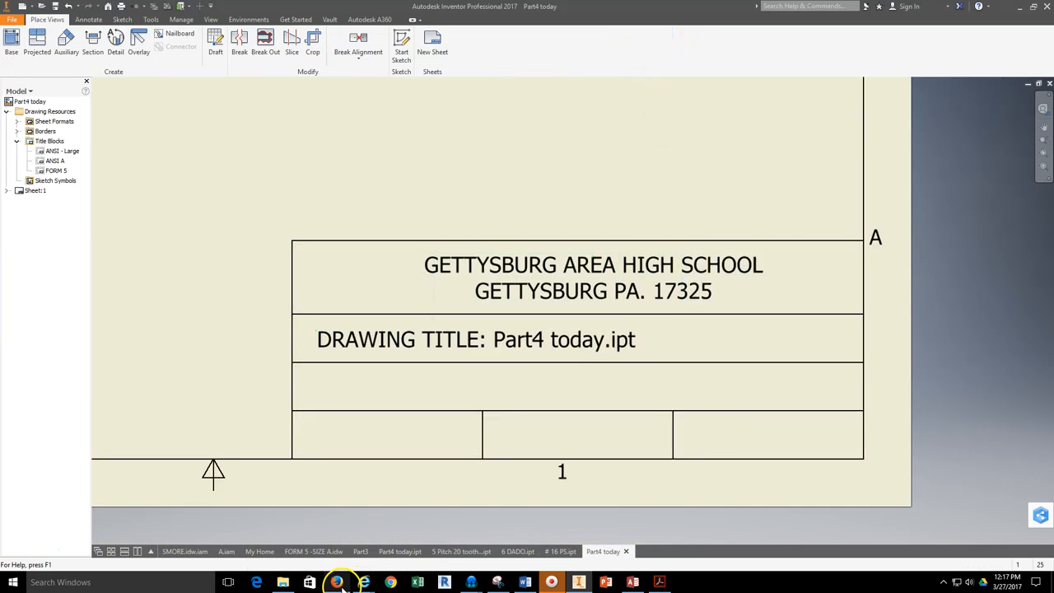
# Look up the bottom-row labels and their properties in the FORM 5 title block directions in Firefox, and return to Inventor
pyautogui.click(337, 582)
pyautogui.scroll(-4, 555, 355)
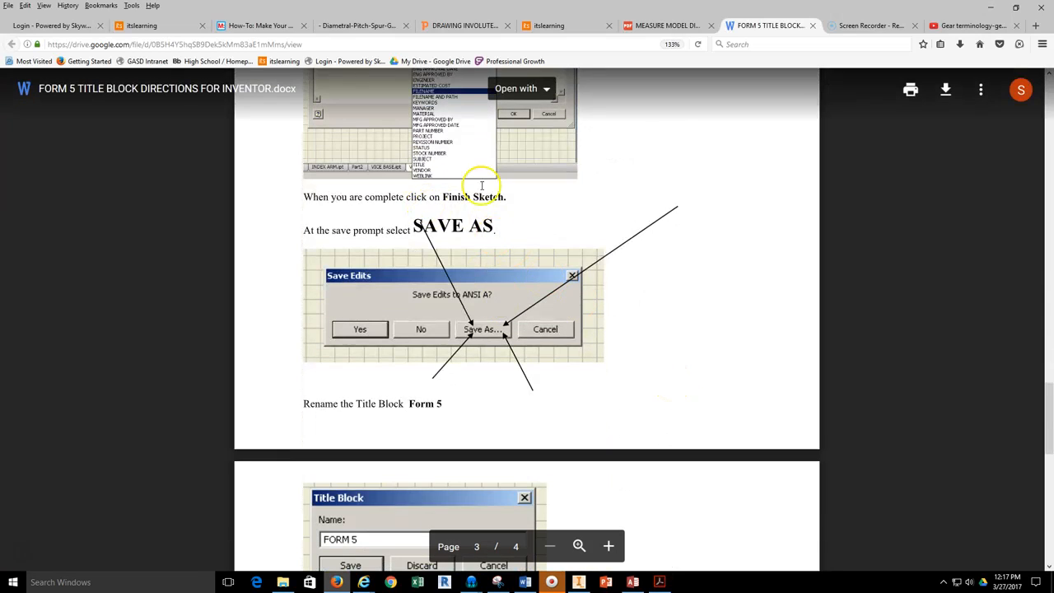
pyautogui.scroll(10, 478, 280)
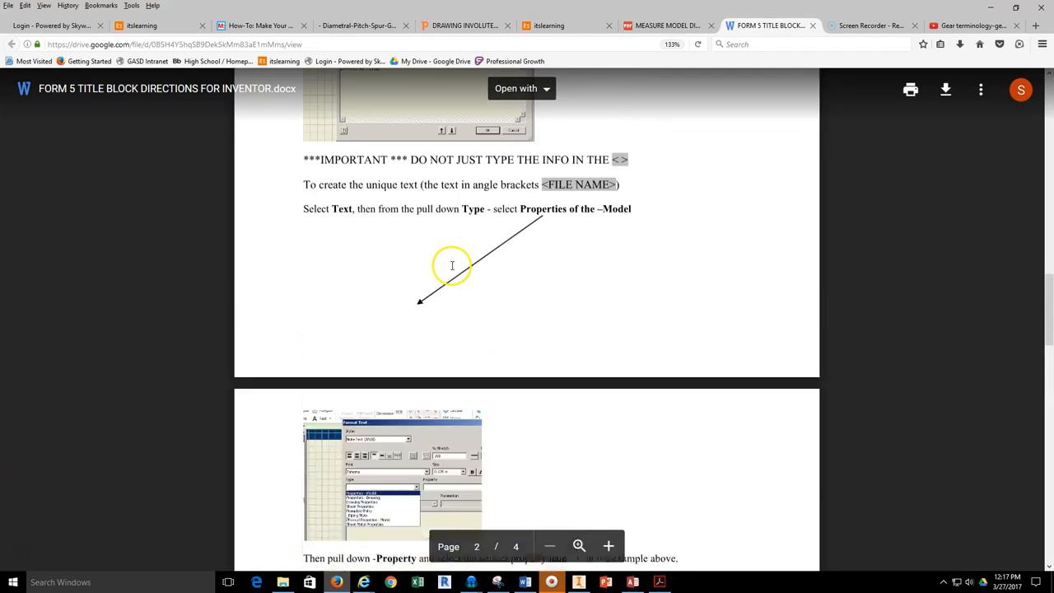
pyautogui.scroll(5, 454, 304)
pyautogui.scroll(-2, 576, 408)
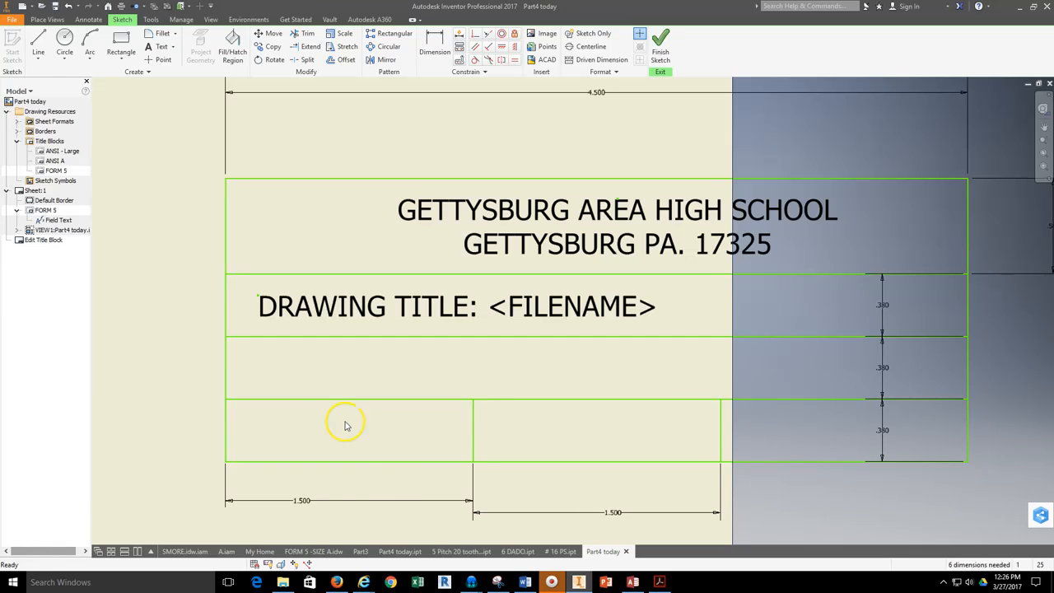
pyautogui.click(337, 582)
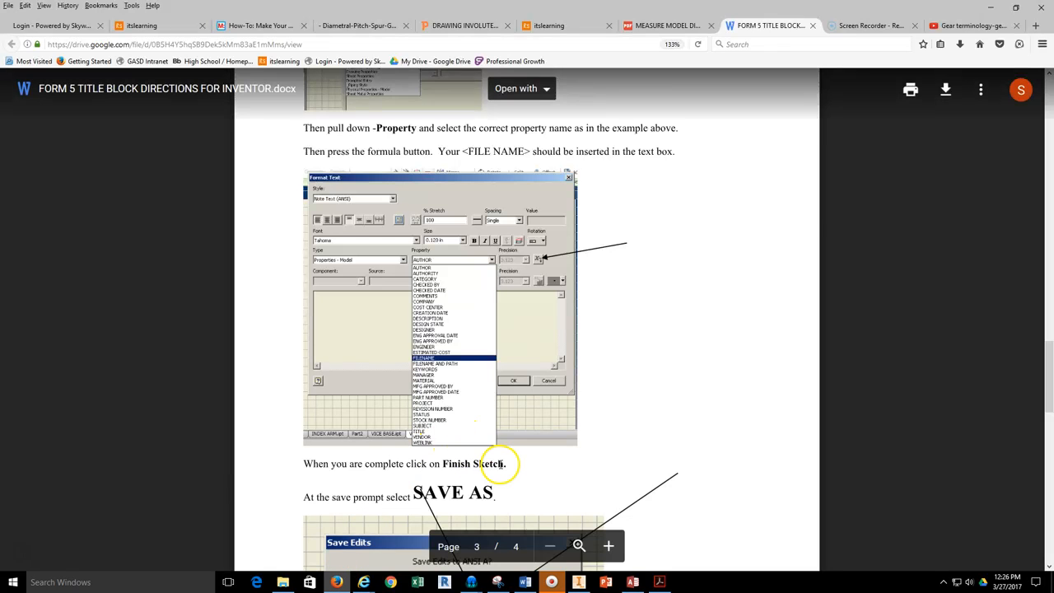
pyautogui.scroll(15, 455, 358)
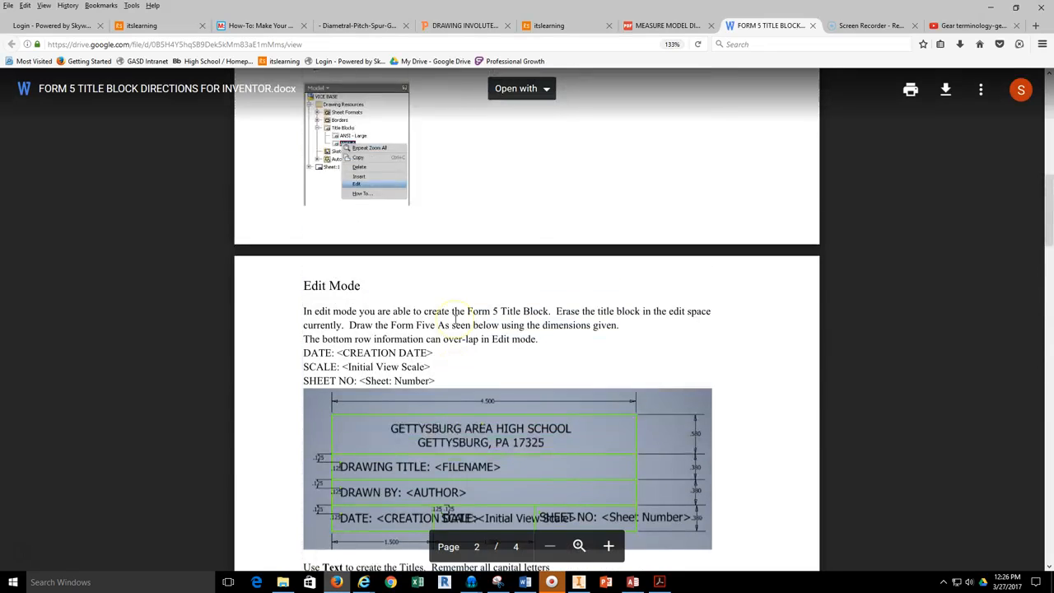
pyautogui.scroll(-3, 453, 316)
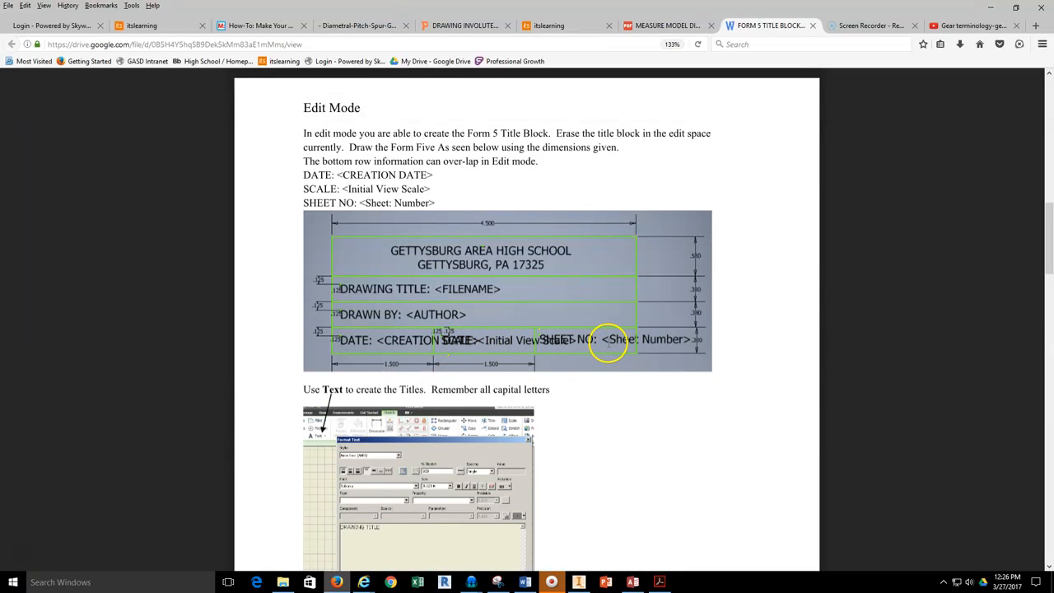
pyautogui.click(578, 582)
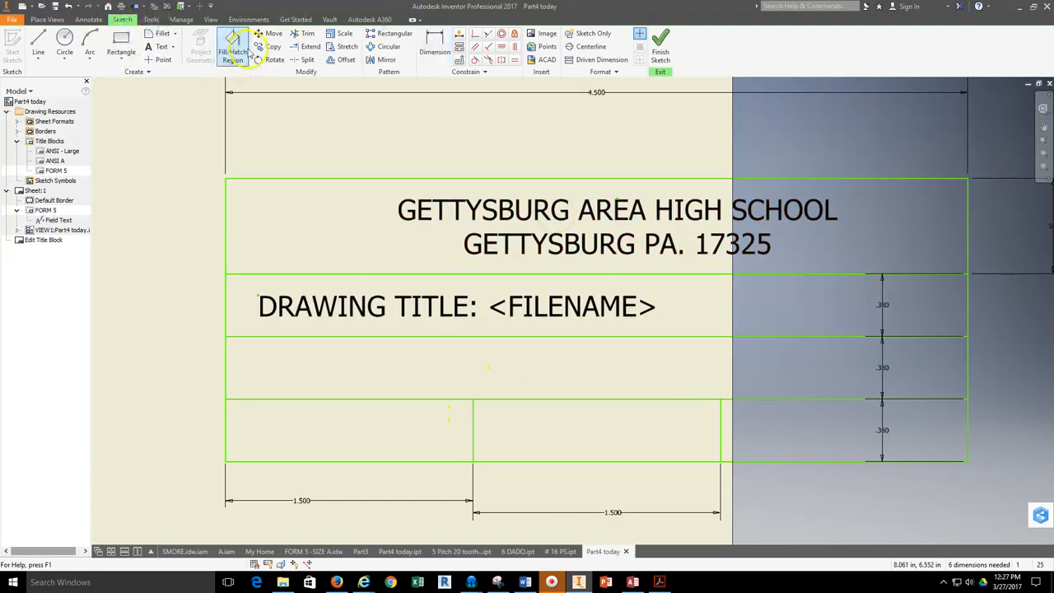
# Add text reading "SCALE:" in the middle cell of the title block's bottom row, with Sheet Properties as its property type
pyautogui.click(162, 46)
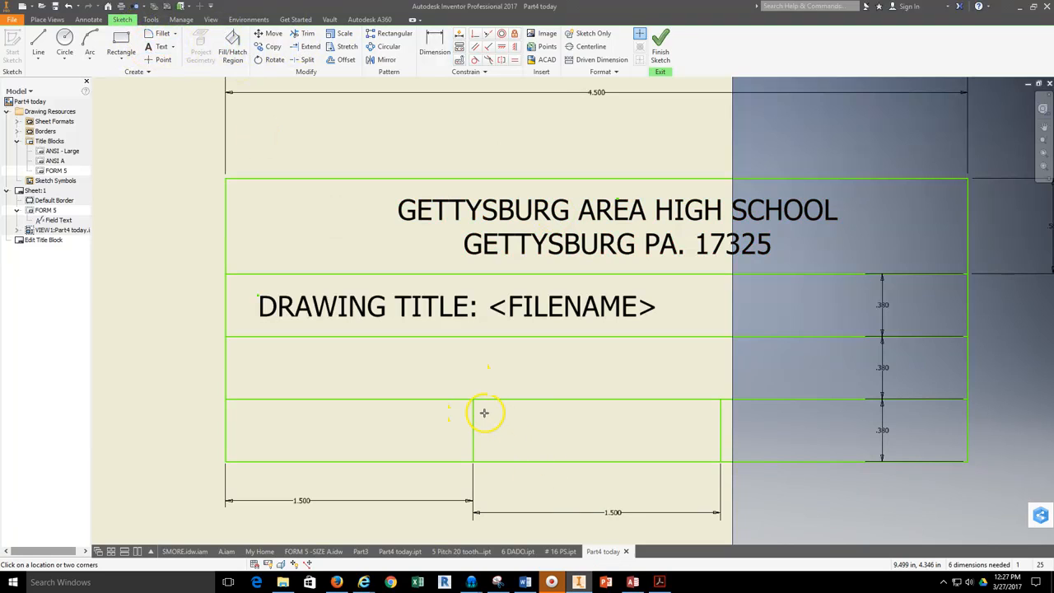
pyautogui.moveTo(486, 411); pyautogui.dragTo(707, 455)
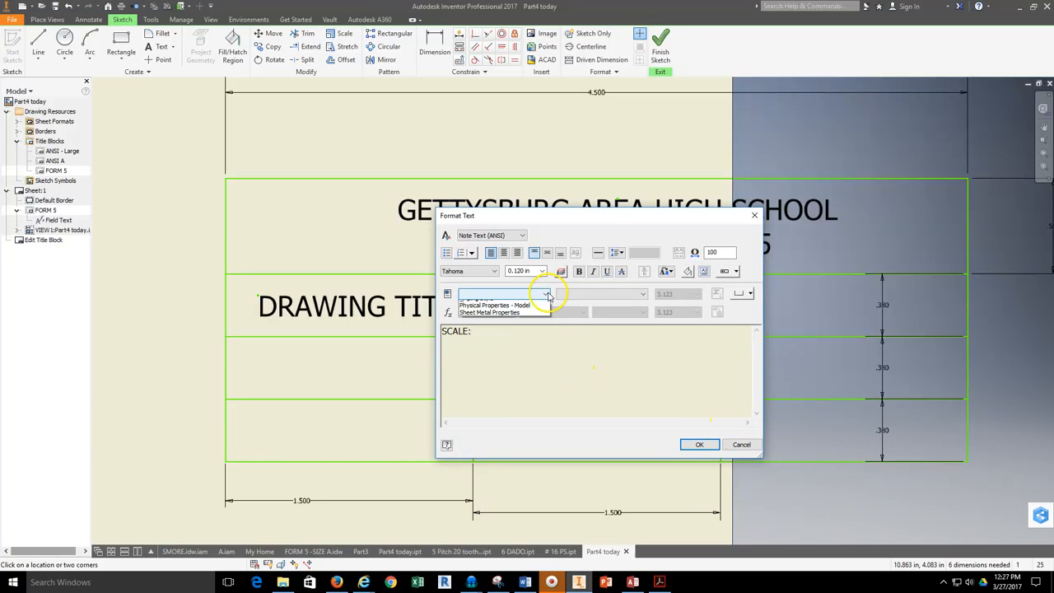
pyautogui.click(494, 294)
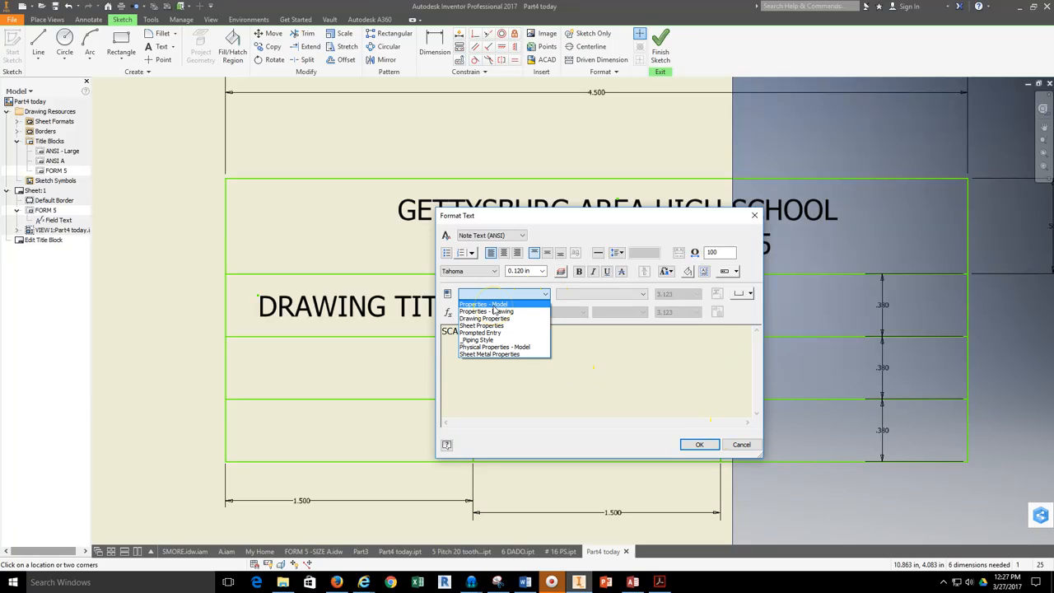
pyautogui.click(484, 305)
pyautogui.click(601, 294)
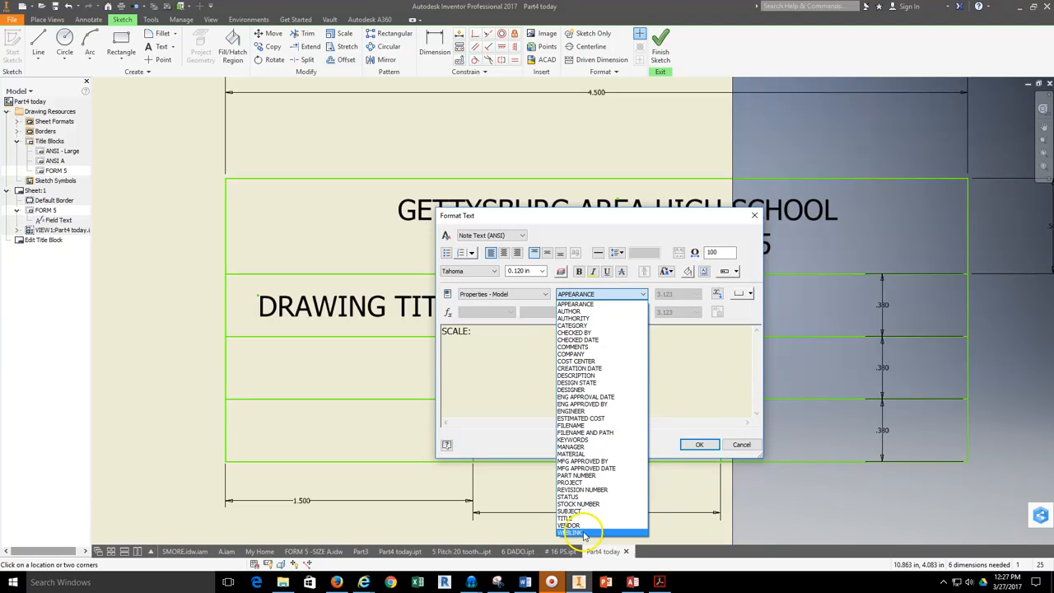
pyautogui.click(543, 295)
pyautogui.click(544, 295)
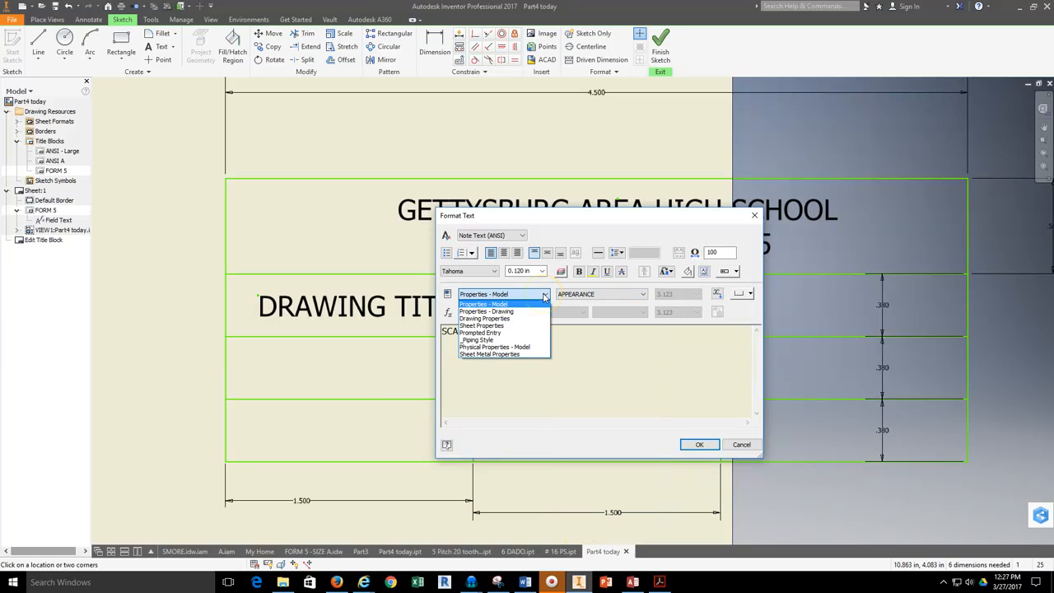
pyautogui.click(486, 326)
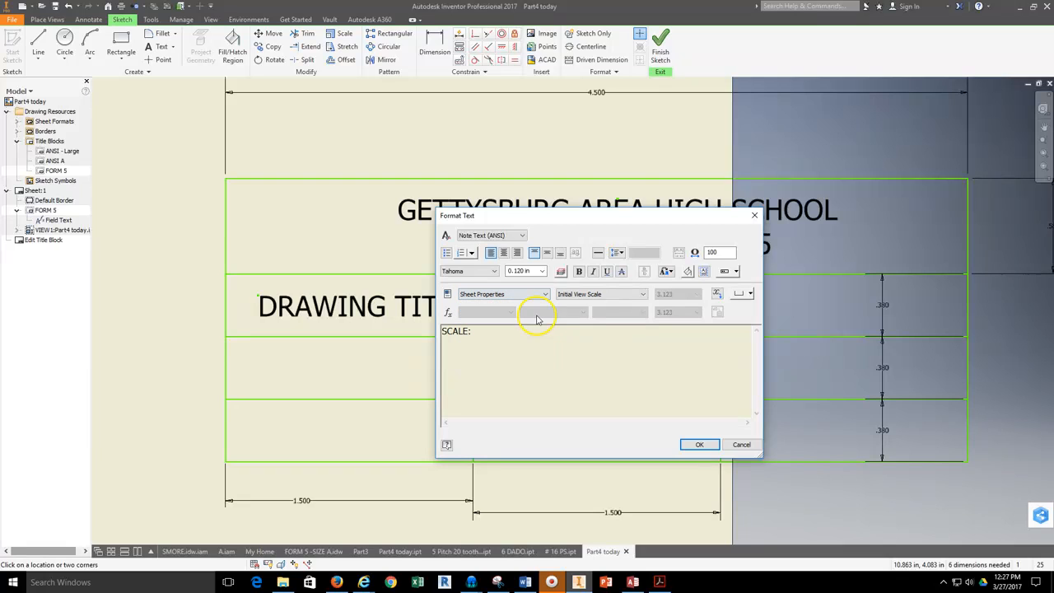
# Insert the Initial View Scale property after "SCALE:" and confirm the text
pyautogui.click(642, 295)
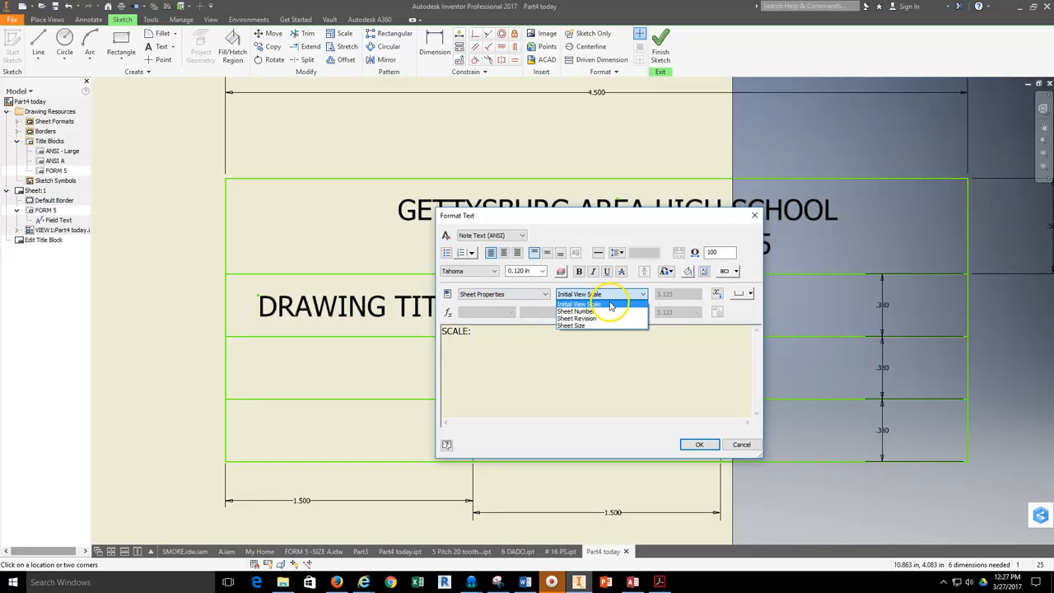
pyautogui.click(611, 306)
pyautogui.click(717, 294)
pyautogui.click(502, 331)
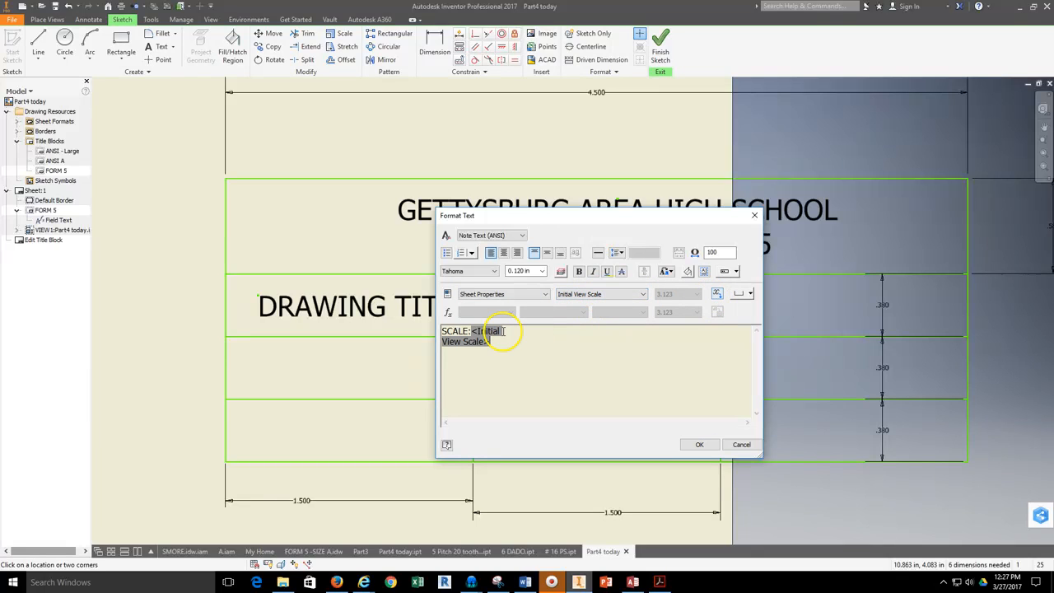
pyautogui.click(698, 444)
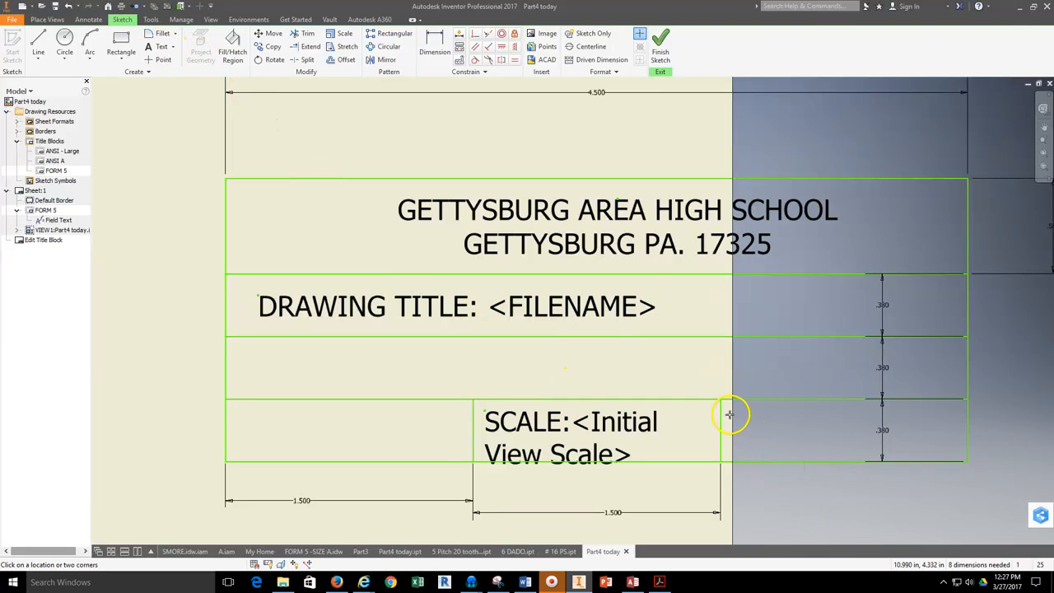
# Add the text "SHEET NO:" with the Sheet Number sheet property in the last cell of the bottom row
pyautogui.moveTo(729, 409); pyautogui.dragTo(949, 455)
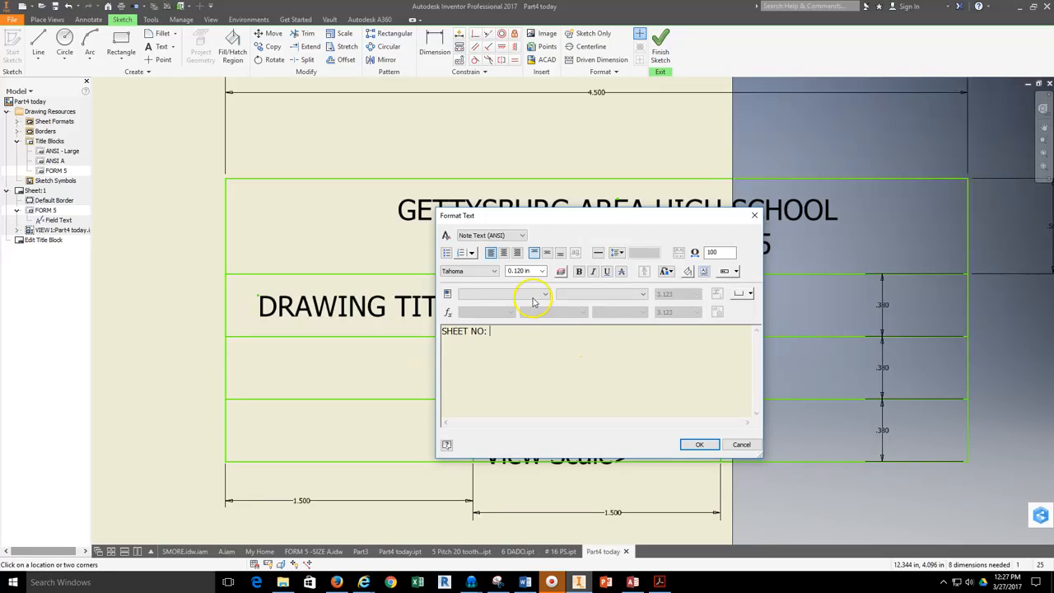
pyautogui.click(532, 302)
pyautogui.click(494, 320)
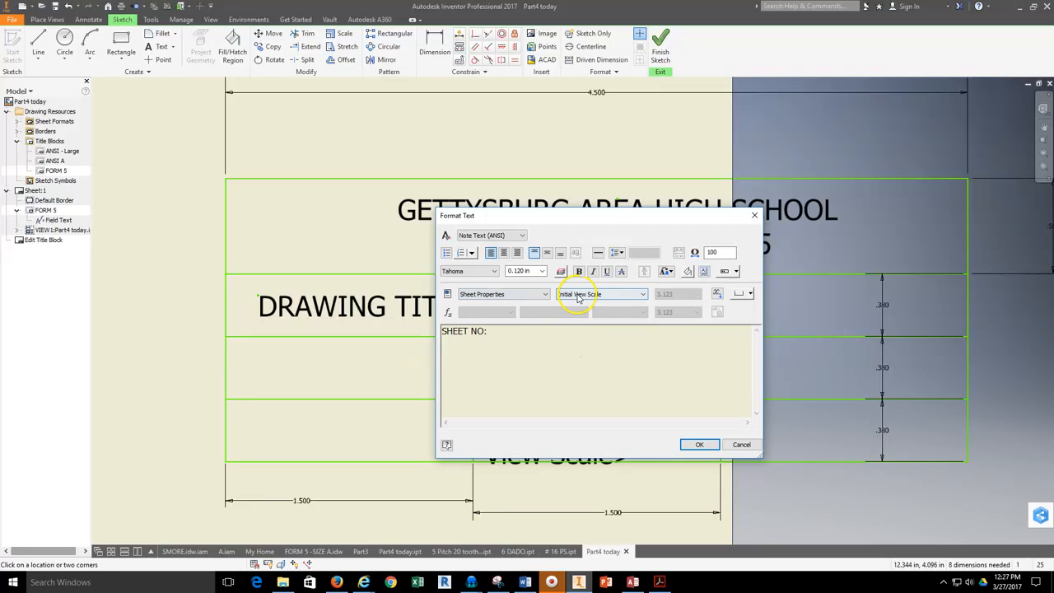
pyautogui.click(579, 298)
pyautogui.click(586, 315)
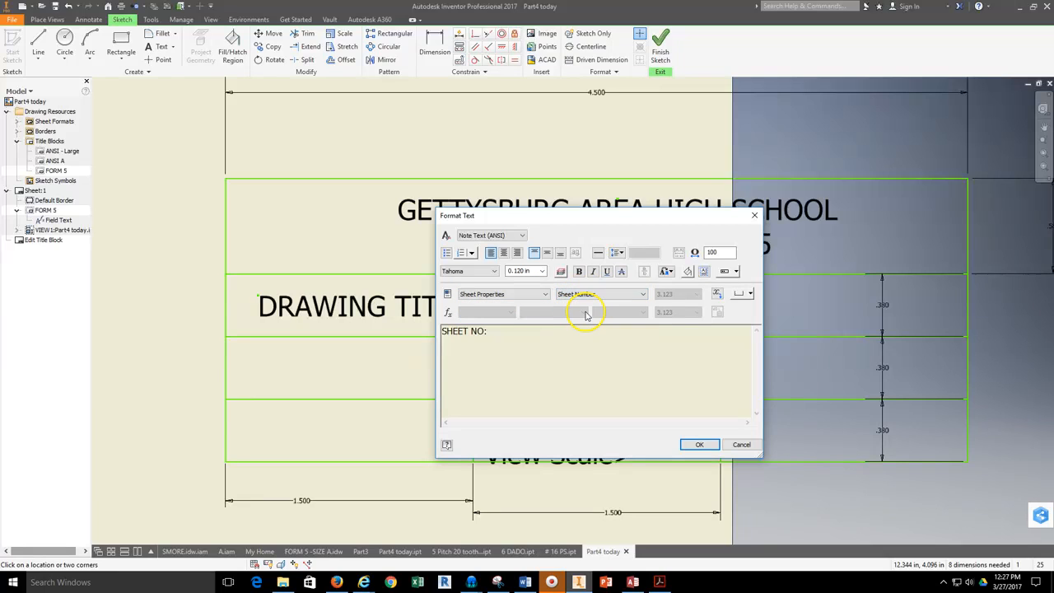
pyautogui.click(717, 294)
pyautogui.click(697, 445)
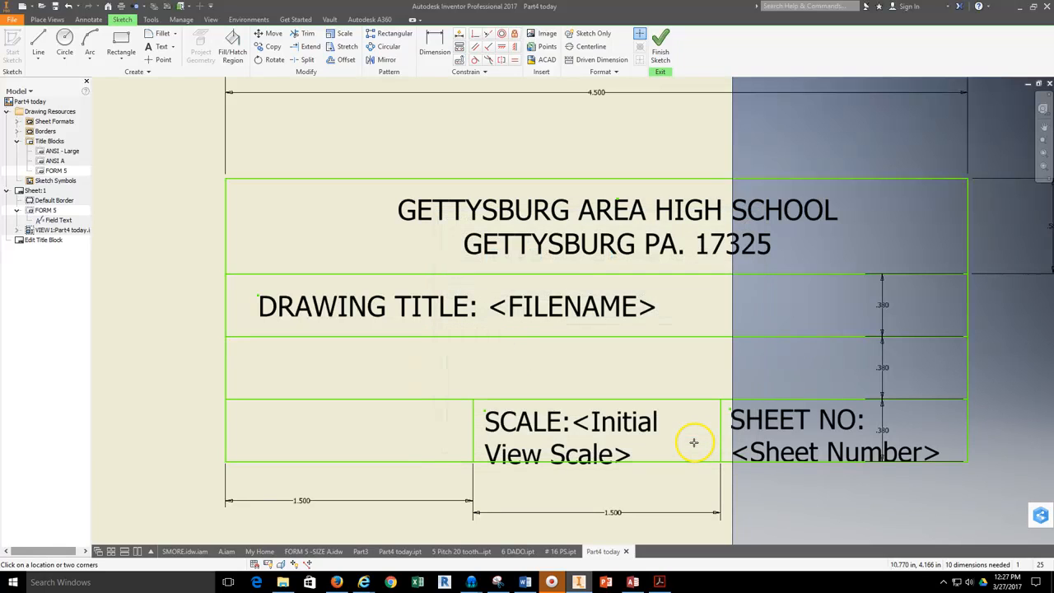
pyautogui.press('Escape')
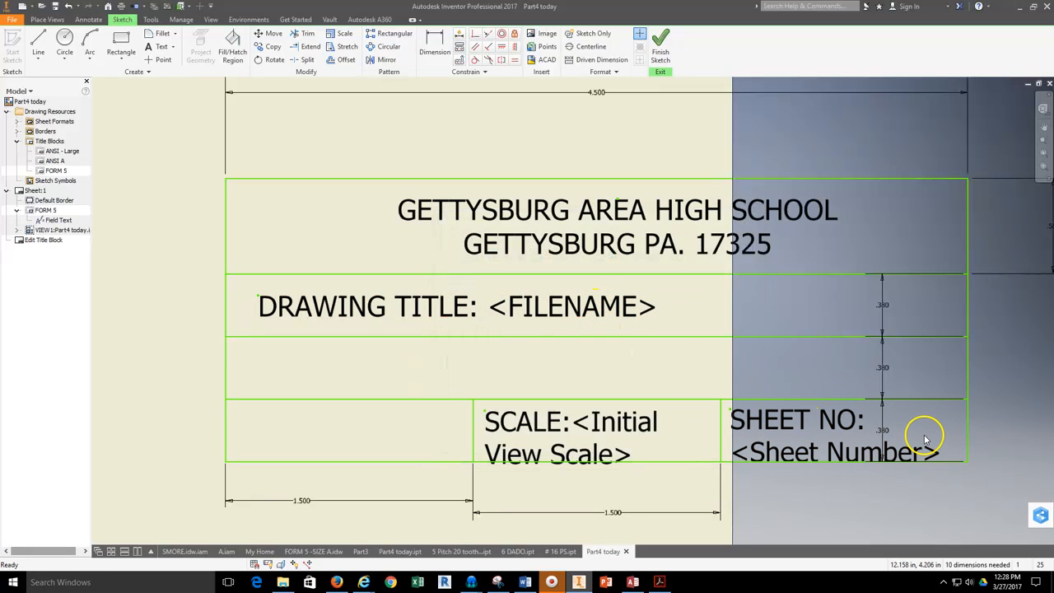
# Widen the sheet number text box until its text fits on one line, and shift the label slightly inward and down in its cell
pyautogui.moveTo(958, 430); pyautogui.dragTo(1036, 425)
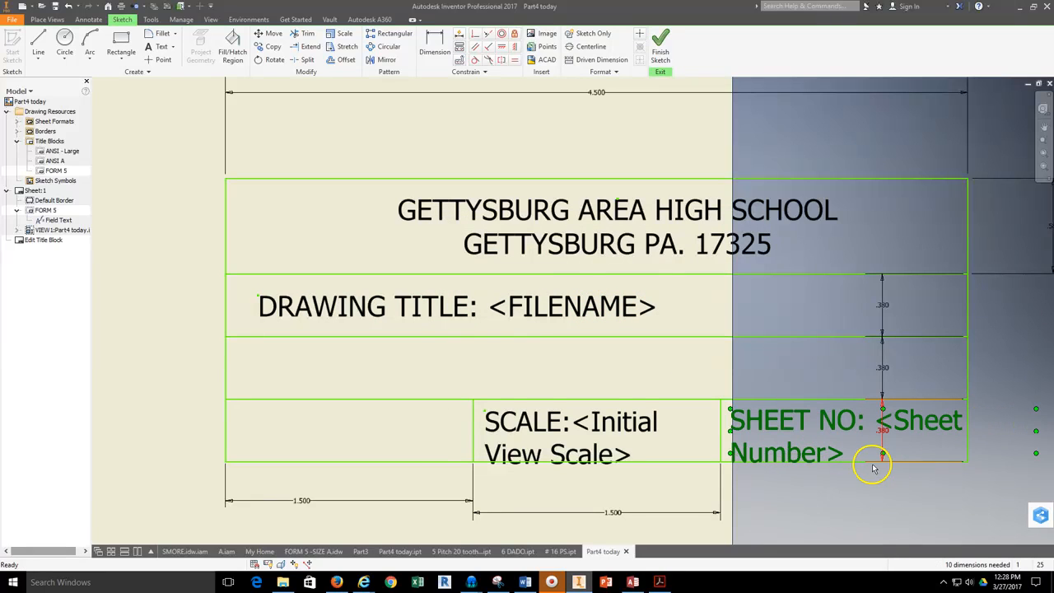
pyautogui.scroll(-4, 914, 424)
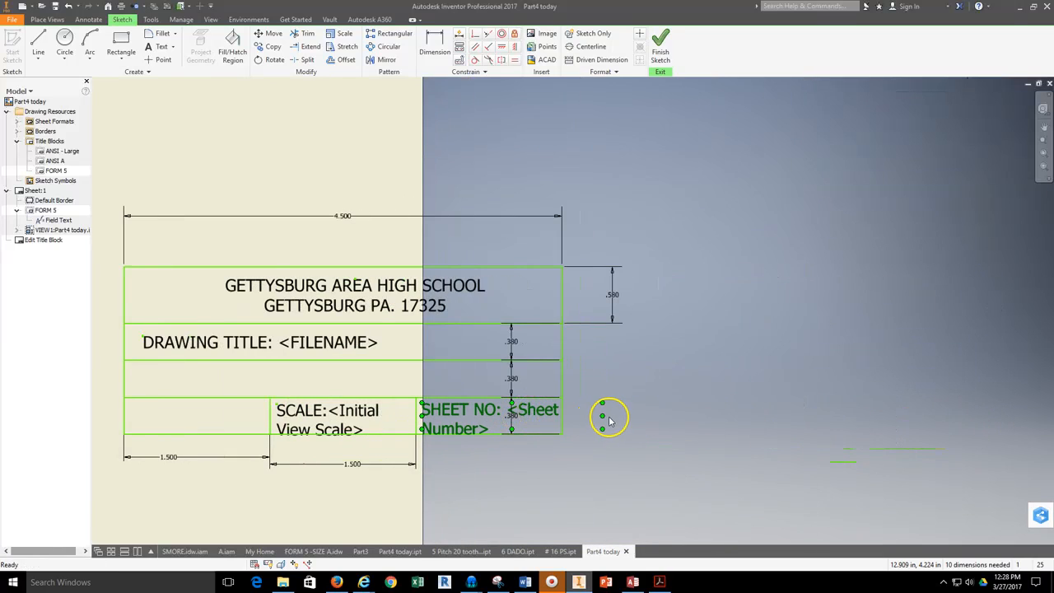
pyautogui.moveTo(604, 418); pyautogui.dragTo(656, 416)
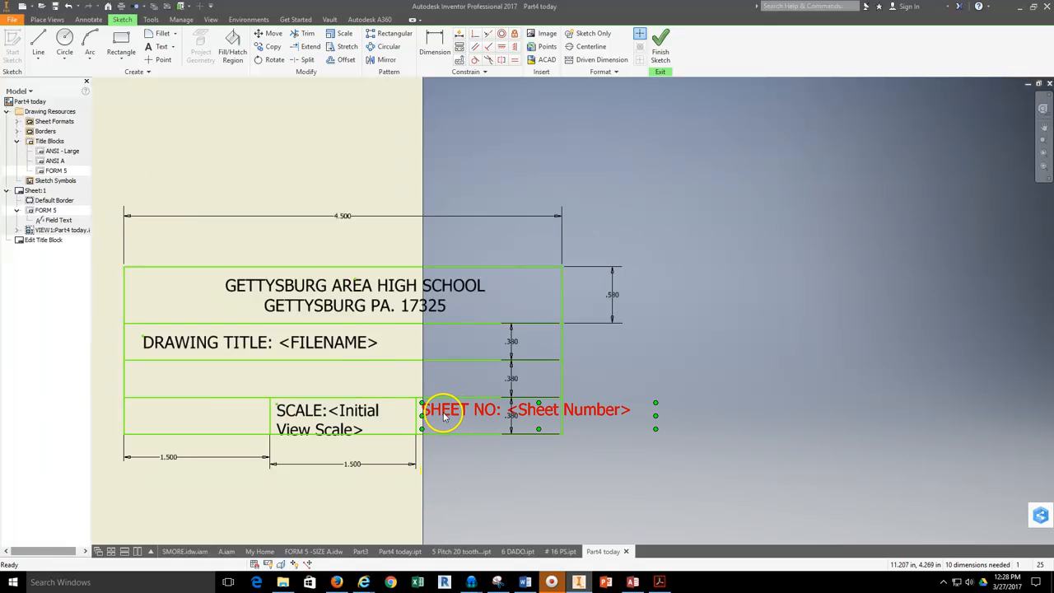
pyautogui.moveTo(440, 414); pyautogui.dragTo(445, 421)
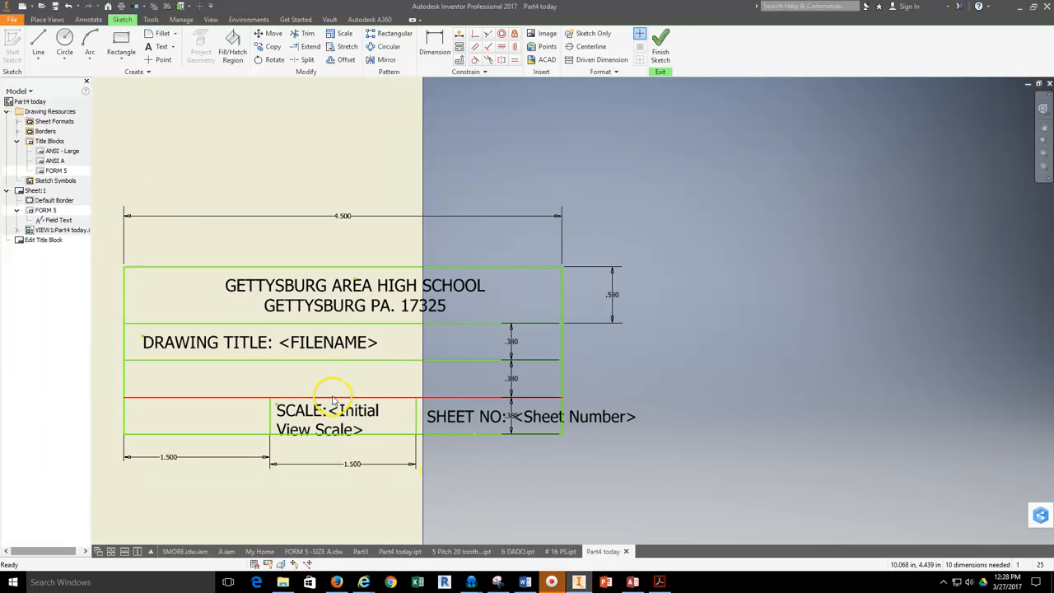
# Widen the "SCALE:" text box until its text fits on one line, and shift the label slightly down in its cell
pyautogui.click(309, 410)
pyautogui.moveTo(409, 417); pyautogui.dragTo(500, 416)
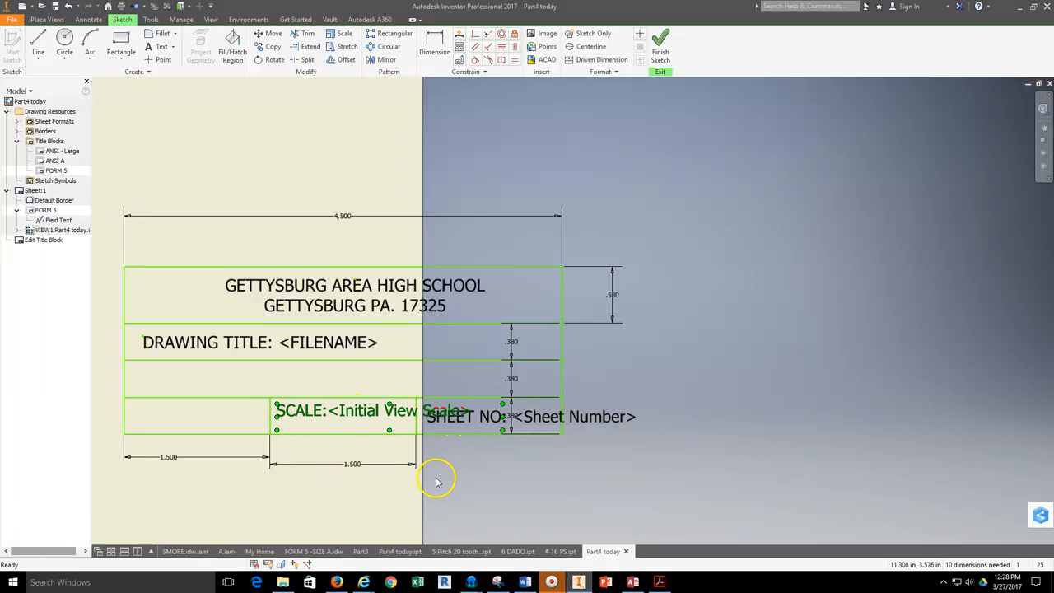
pyautogui.scroll(-5, 348, 411)
pyautogui.scroll(6, 344, 416)
pyautogui.moveTo(347, 415); pyautogui.dragTo(348, 423)
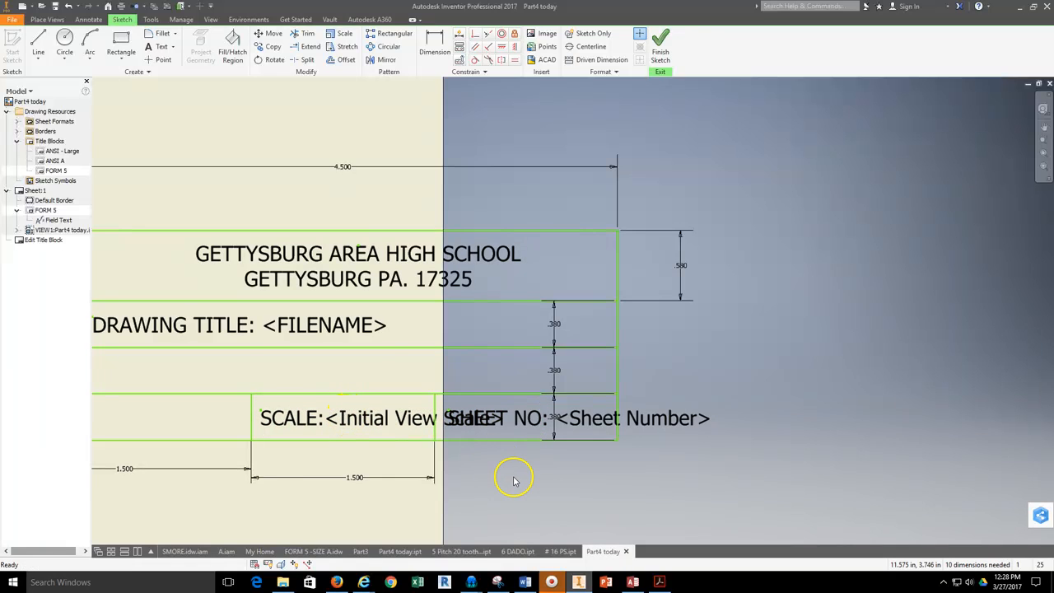
# Finish the title block sketch, save the edits, and check the scale and sheet number fields on Sheet:1
pyautogui.scroll(-2, 513, 481)
pyautogui.click(661, 55)
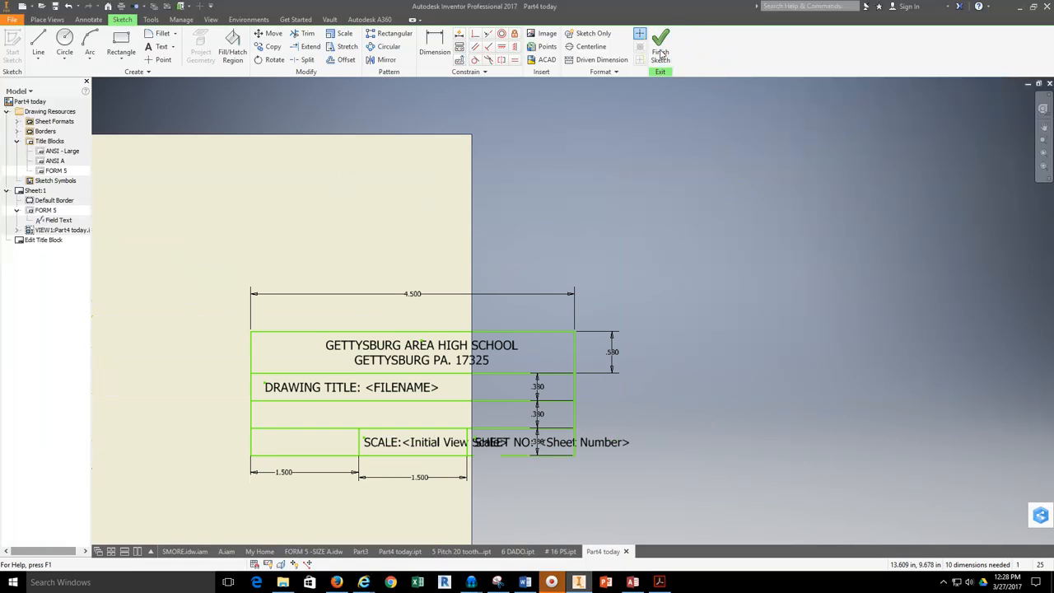
pyautogui.click(455, 301)
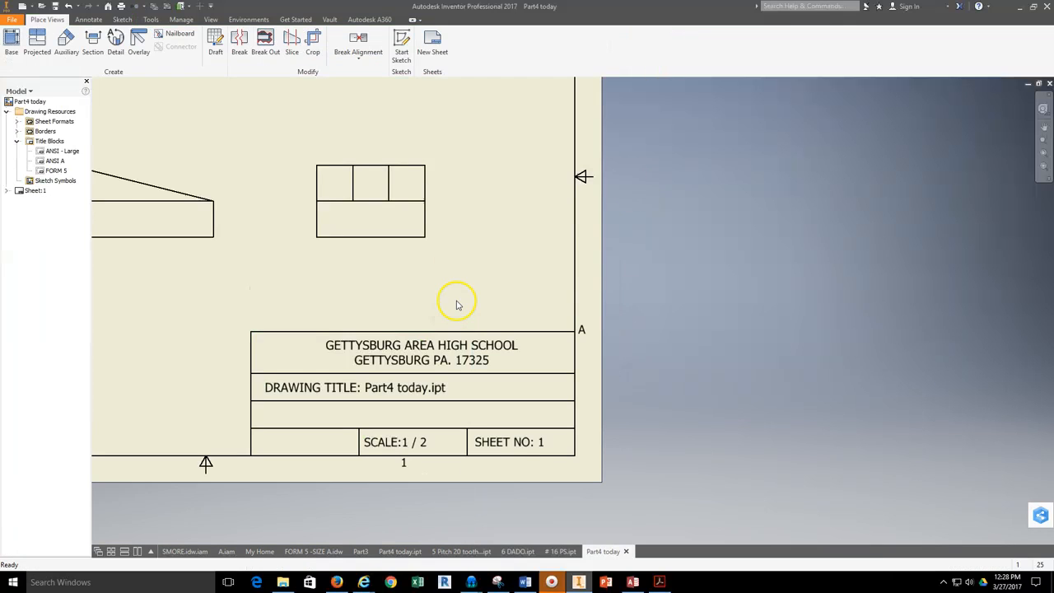
pyautogui.scroll(-5, 405, 426)
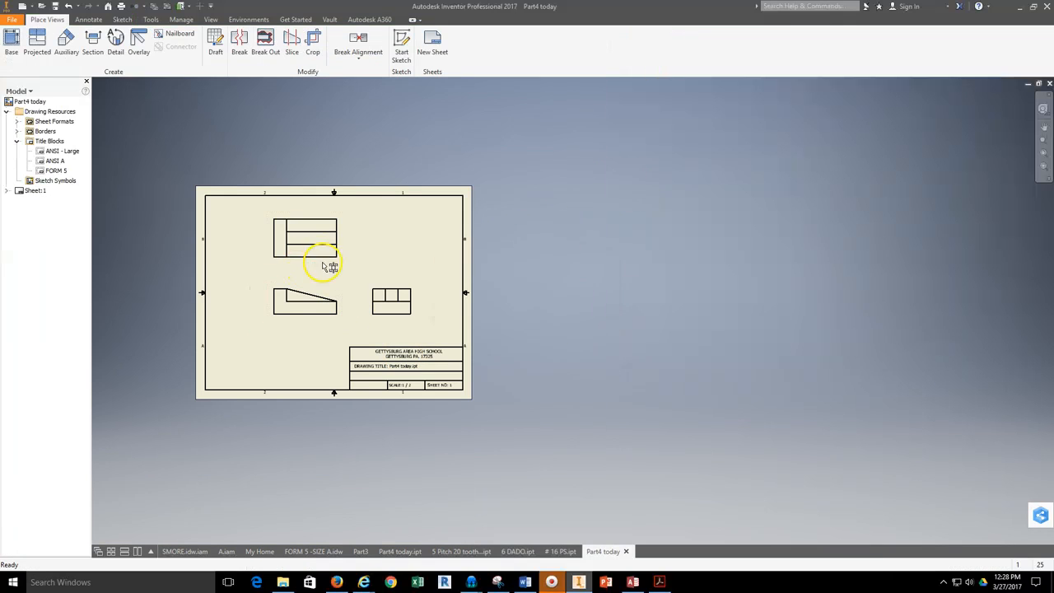
pyautogui.scroll(2, 387, 313)
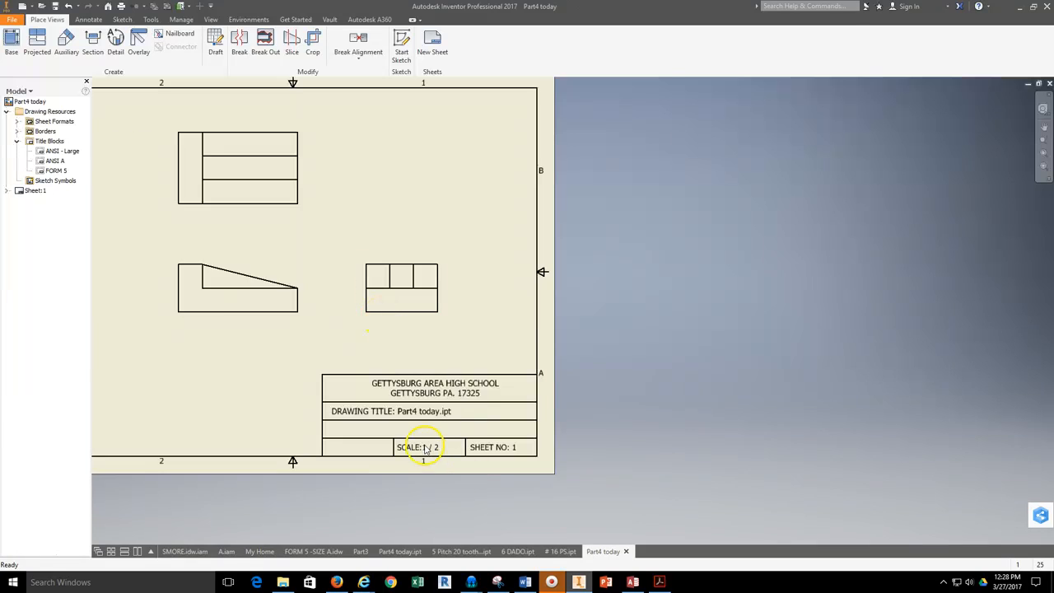
pyautogui.scroll(2, 427, 449)
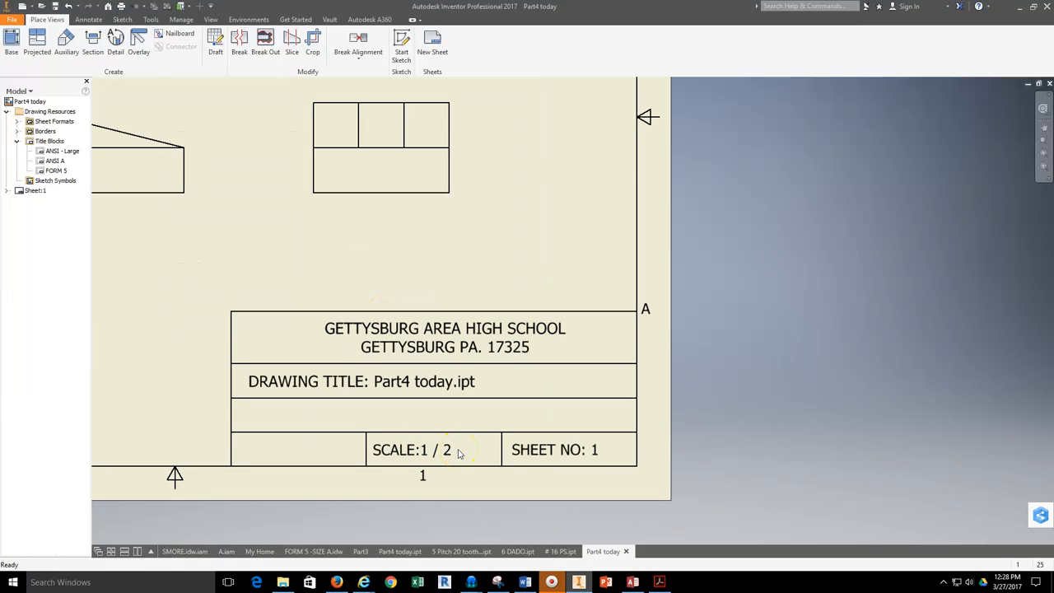
pyautogui.scroll(-2, 539, 454)
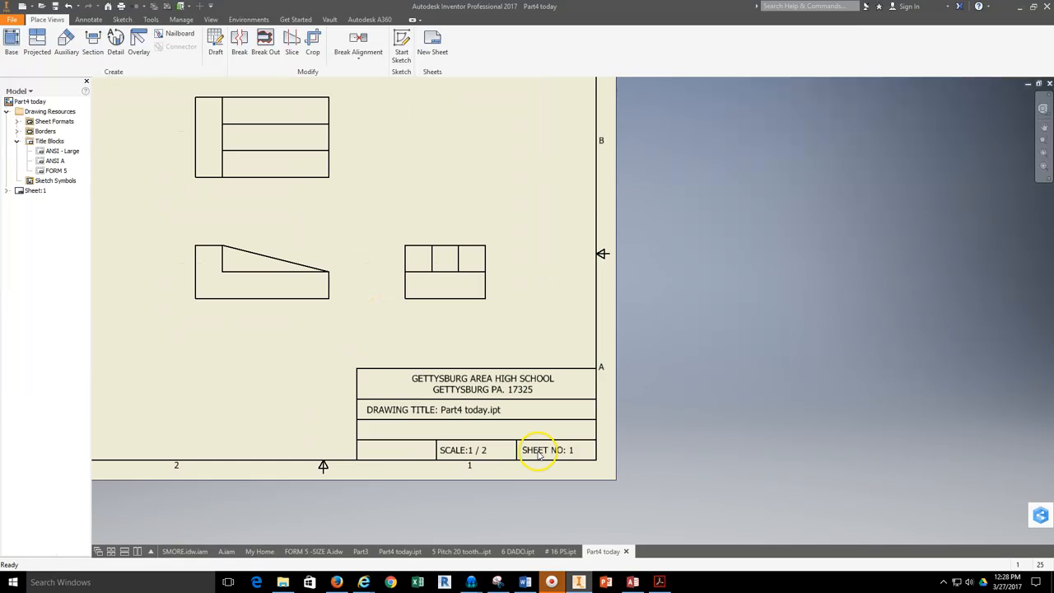
pyautogui.moveTo(427, 397); pyautogui.dragTo(594, 401, button='middle')
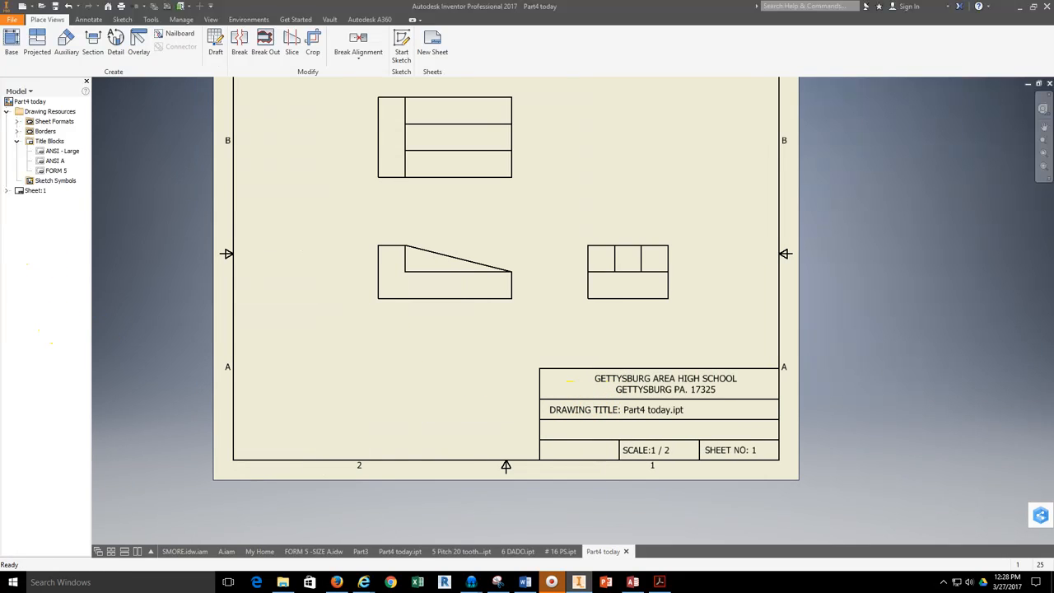
# Add a second sheet to the drawing and check the sheet number field in its title block
pyautogui.rightClick(32, 234)
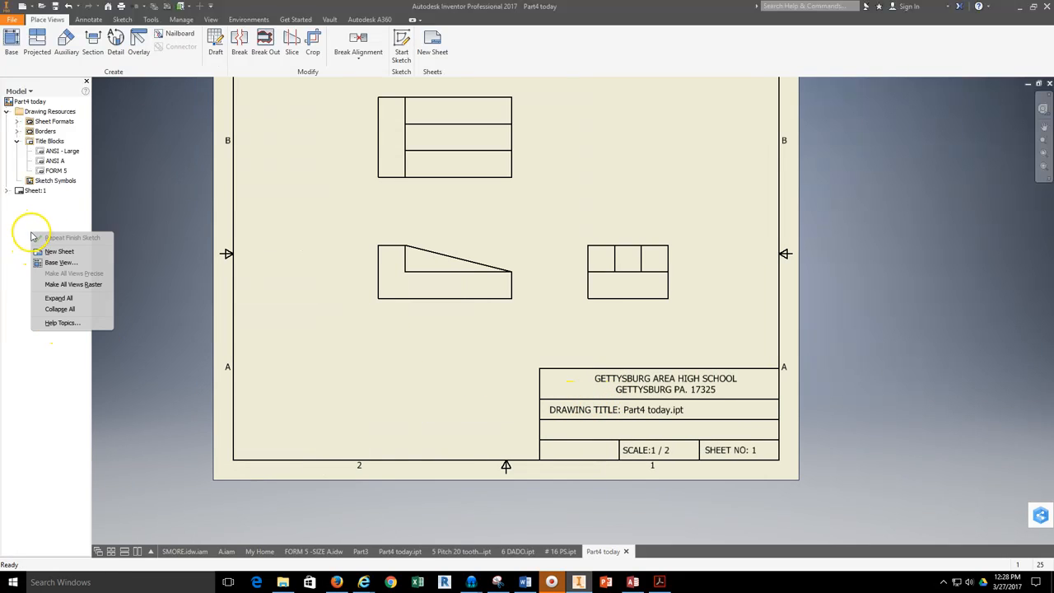
pyautogui.click(56, 252)
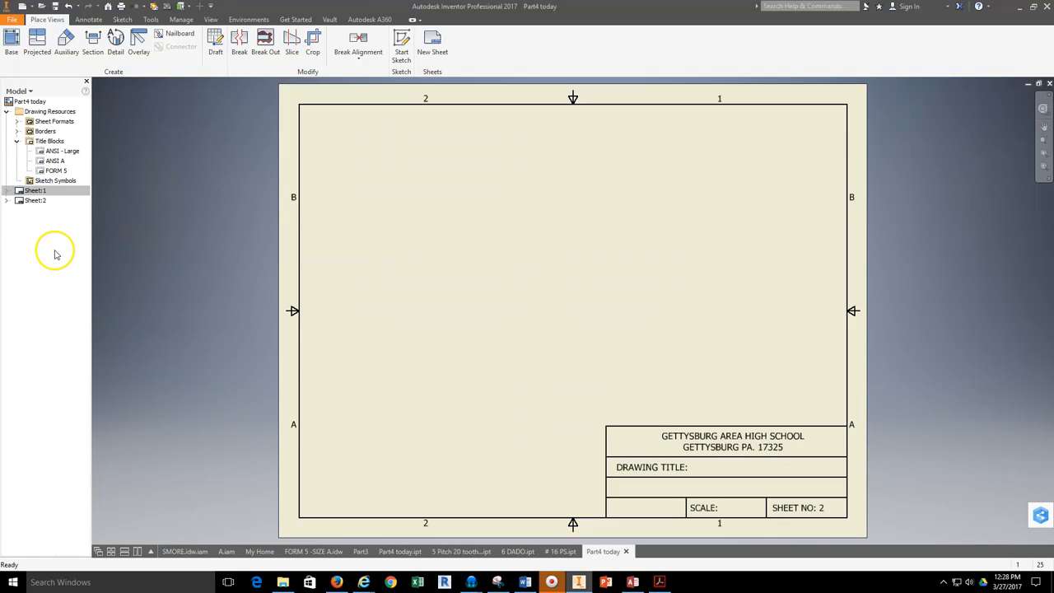
pyautogui.moveTo(735, 531); pyautogui.dragTo(500, 411, button='middle')
pyautogui.scroll(-3, 534, 382)
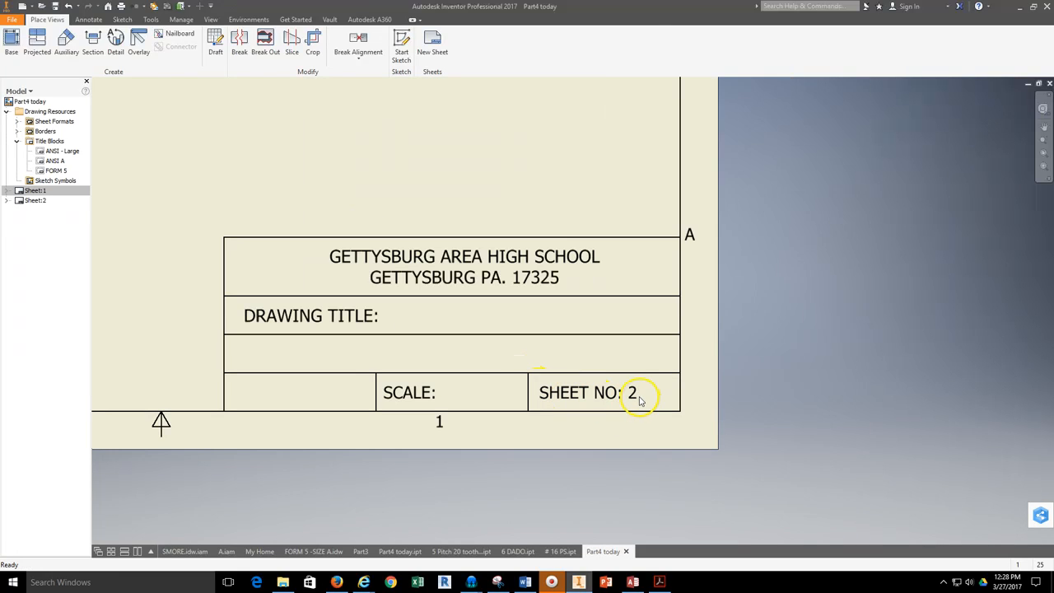
# Place a 1/2 scale base view of # 16 PS.ipt on Sheet:2 with top and right-side projected views, and check the title block fields
pyautogui.scroll(5, 543, 360)
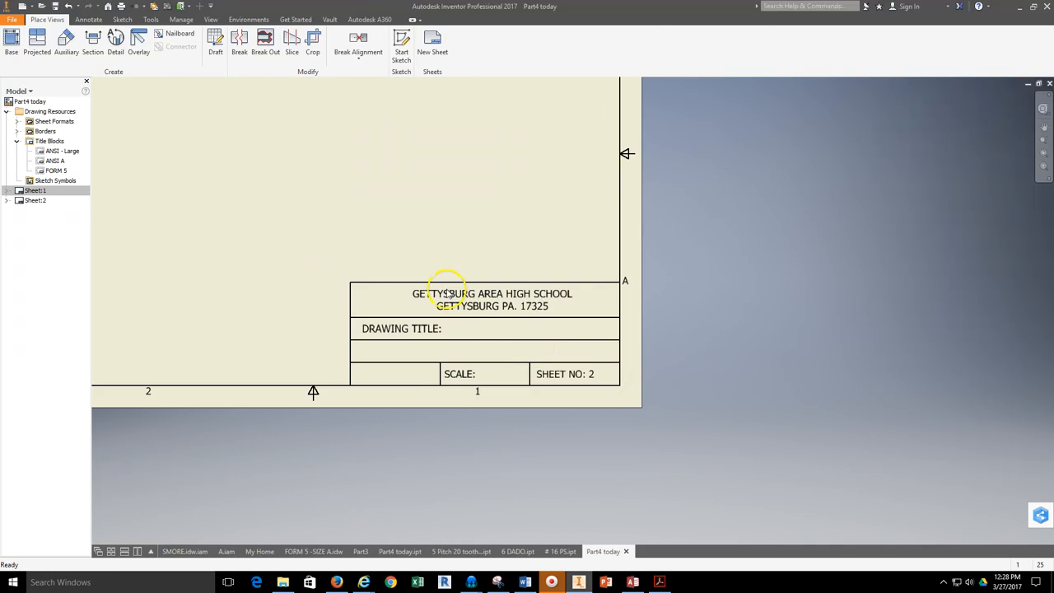
pyautogui.click(12, 42)
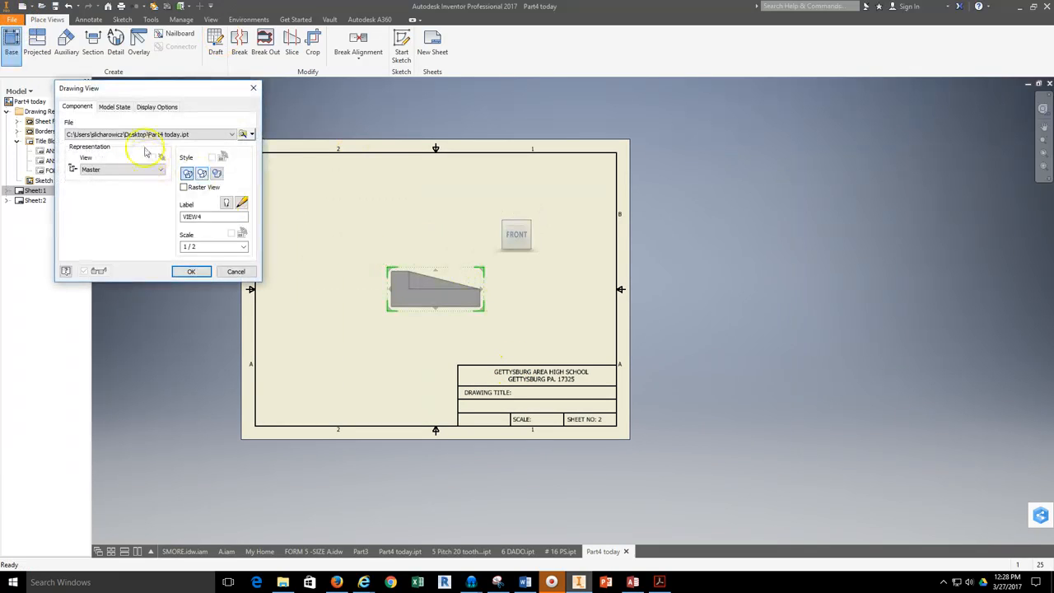
pyautogui.click(231, 135)
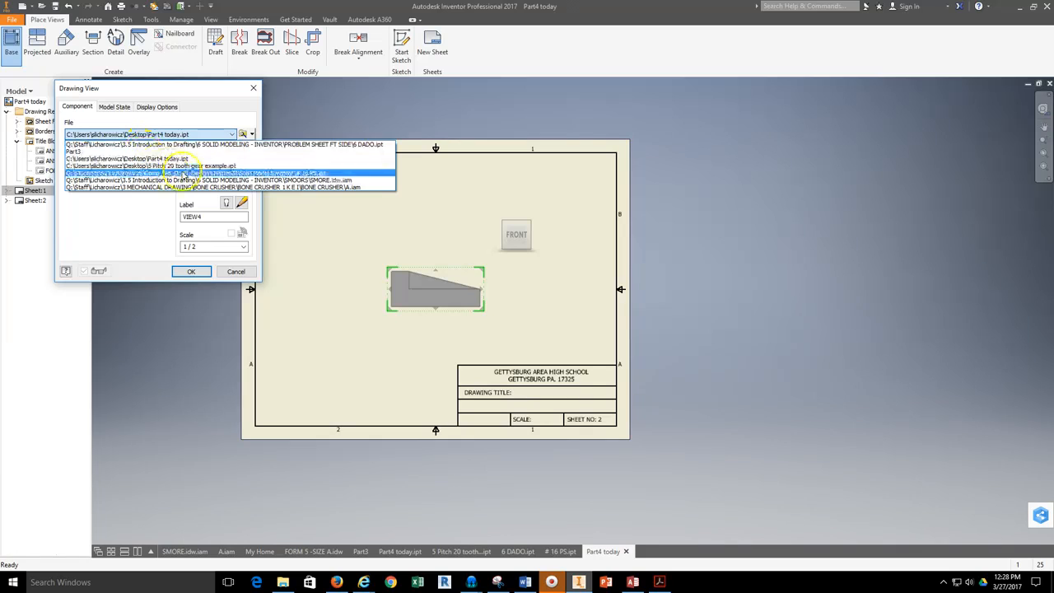
pyautogui.click(245, 175)
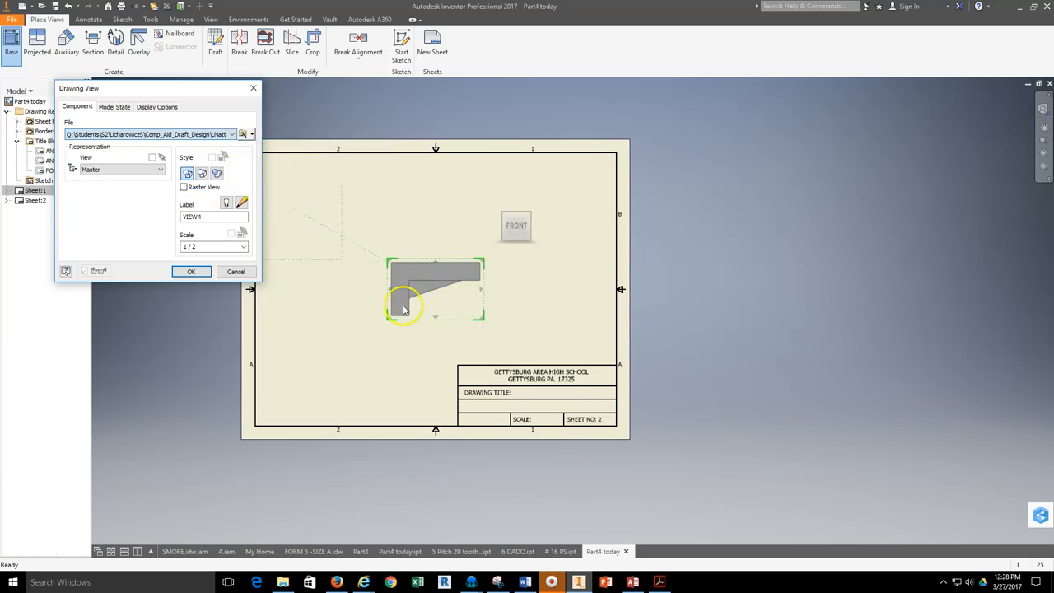
pyautogui.click(539, 288)
pyautogui.click(198, 271)
pyautogui.scroll(5, 552, 393)
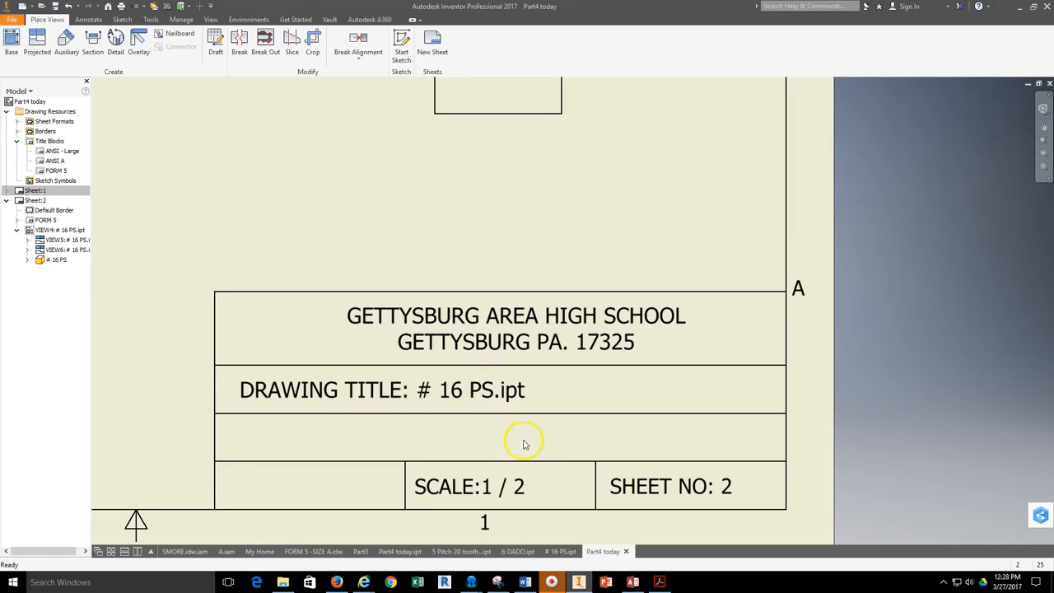
pyautogui.scroll(-5, 505, 487)
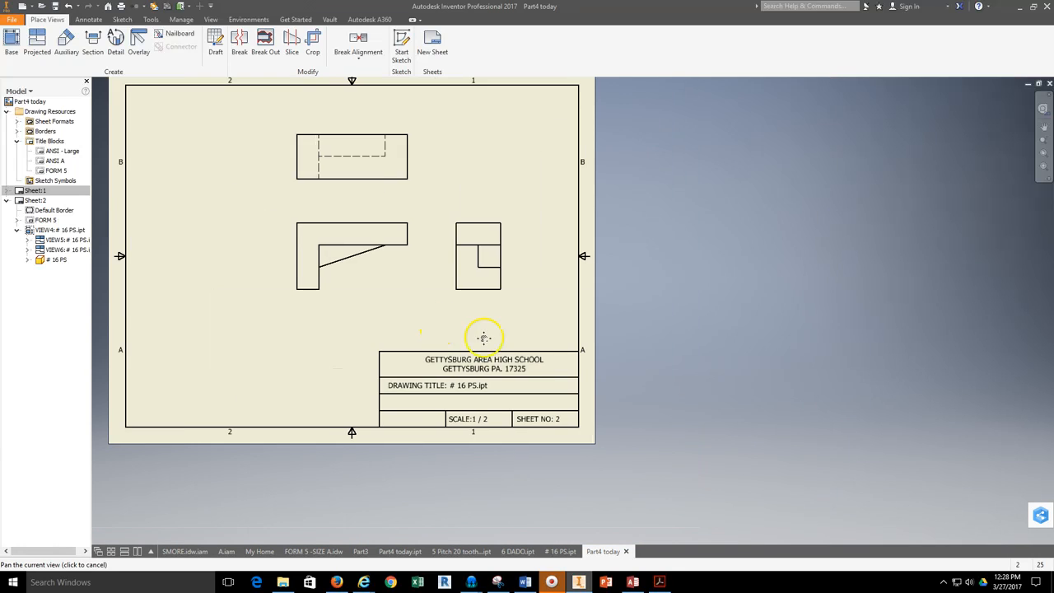